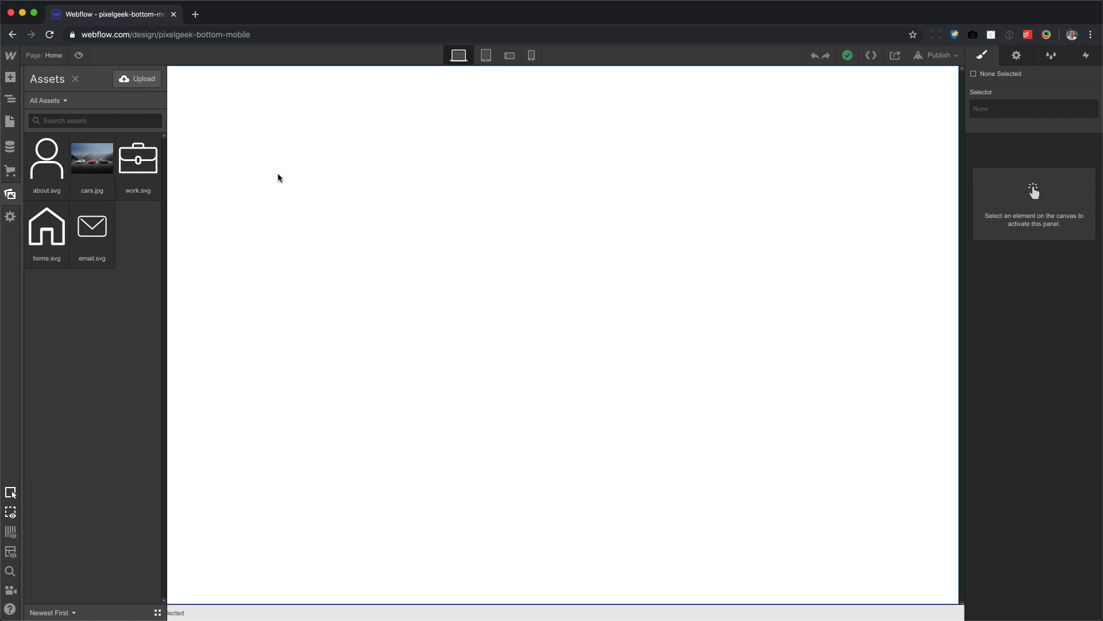
Add a section to the page body and give it the class "hero"
click(273, 188)
key(a)
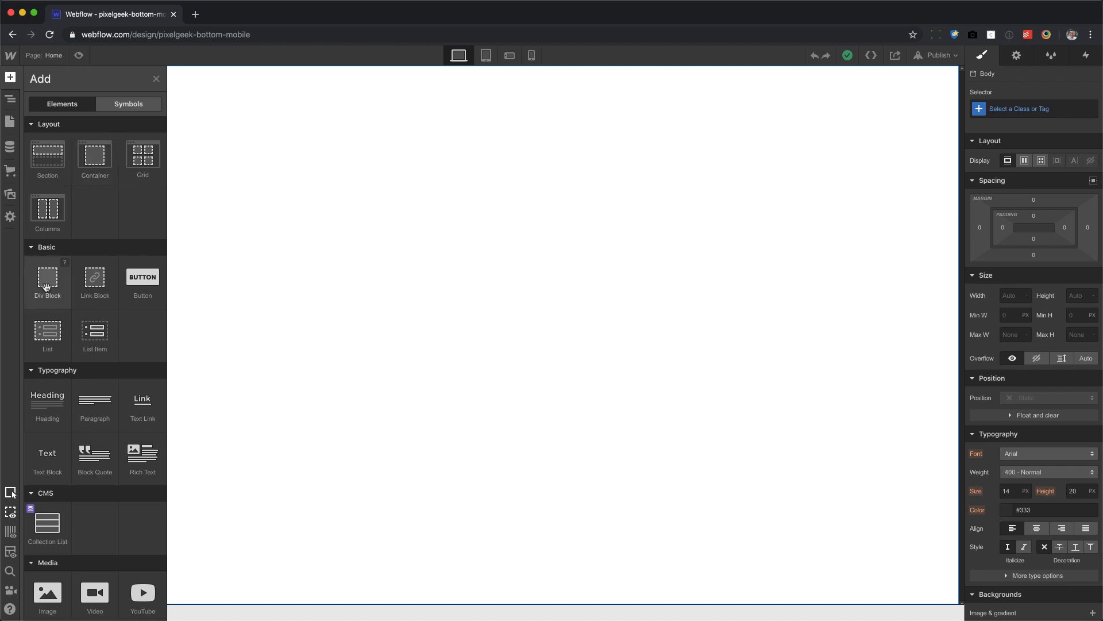
click(47, 155)
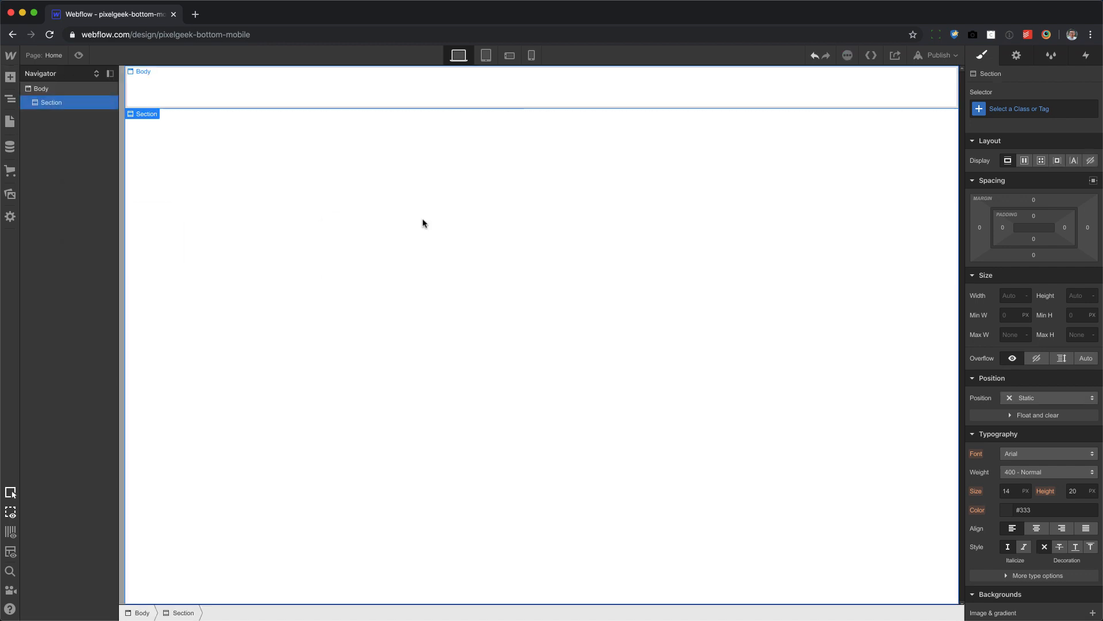
click(1018, 108)
text(hero)
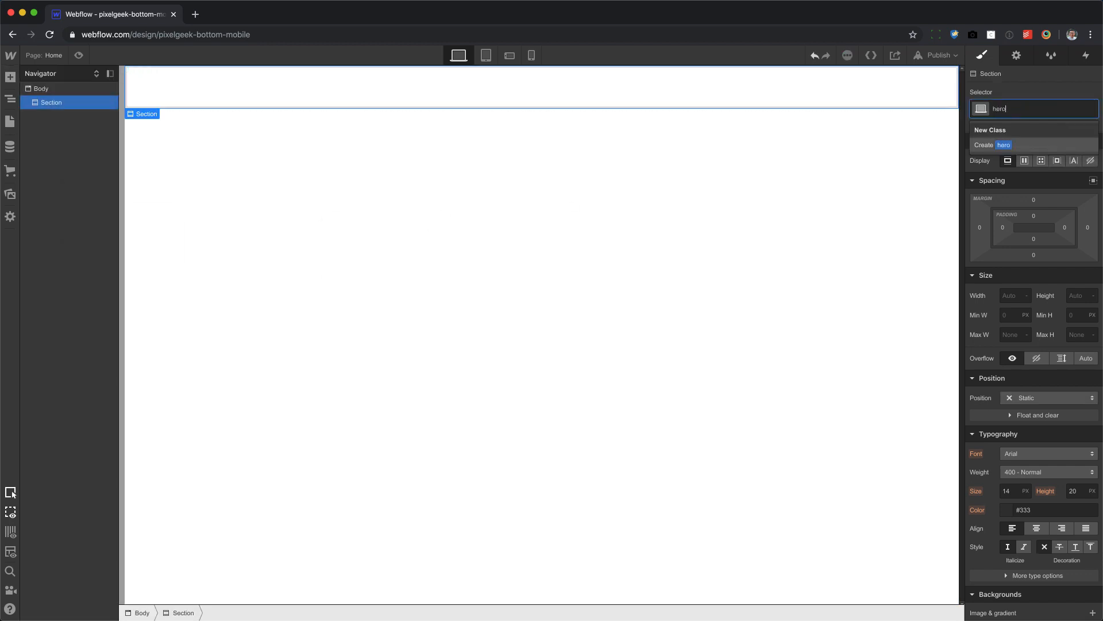
key(Return)
Set the hero section's height to 100 VH
click(1071, 293)
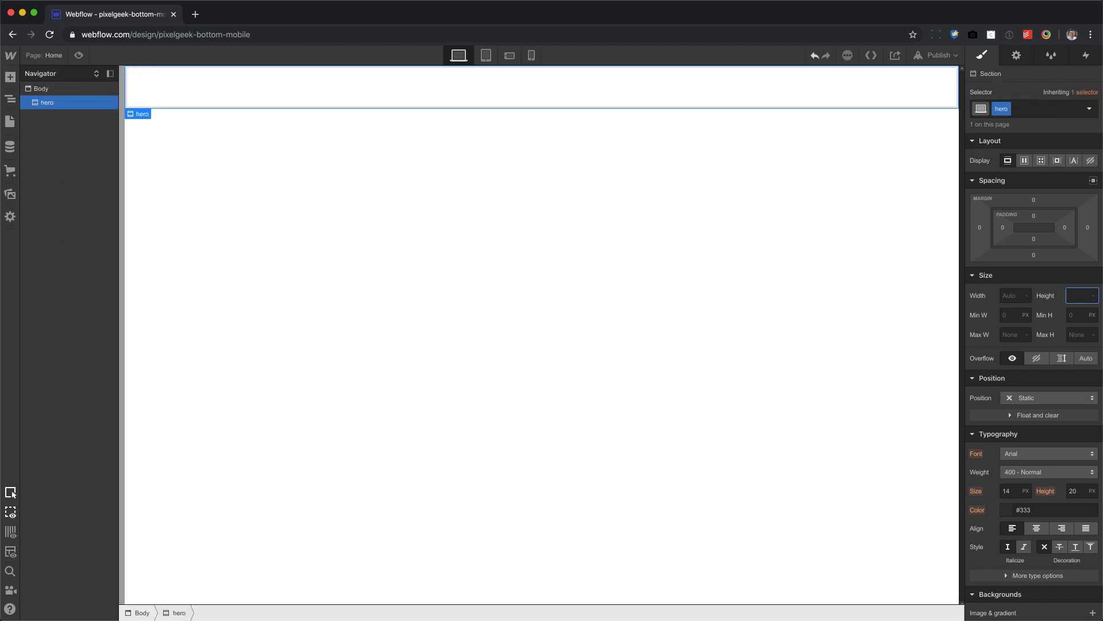
text(100vh)
key(Return)
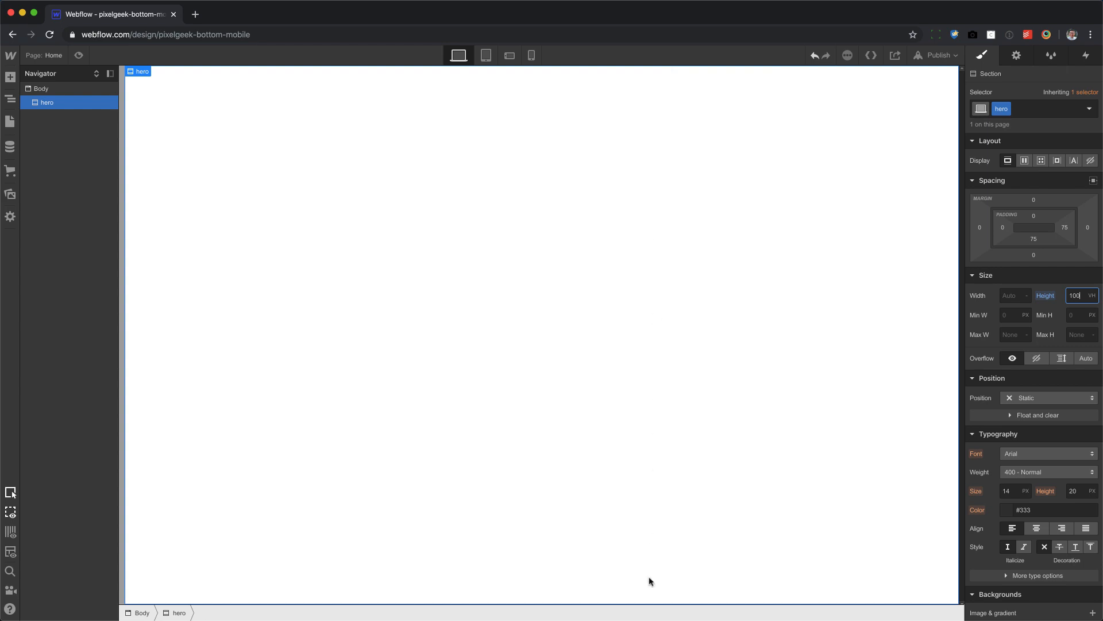
Give the hero section the background image cars.jpg, sized to Cover and positioned at the centre
scroll(1052, 414, down, 5)
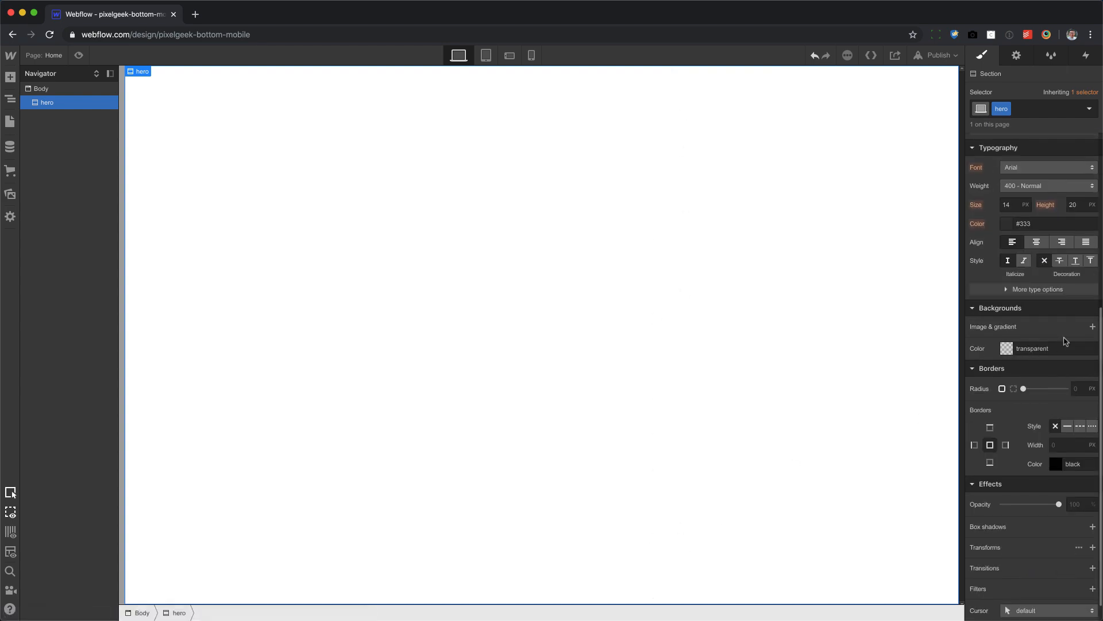
click(1093, 326)
click(1057, 430)
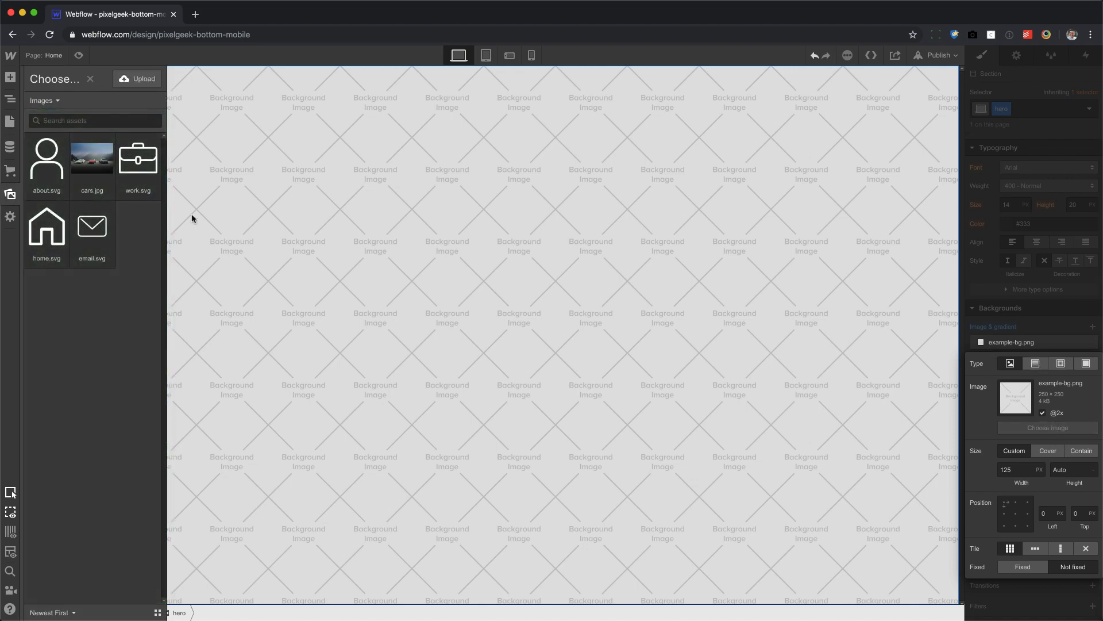
click(93, 161)
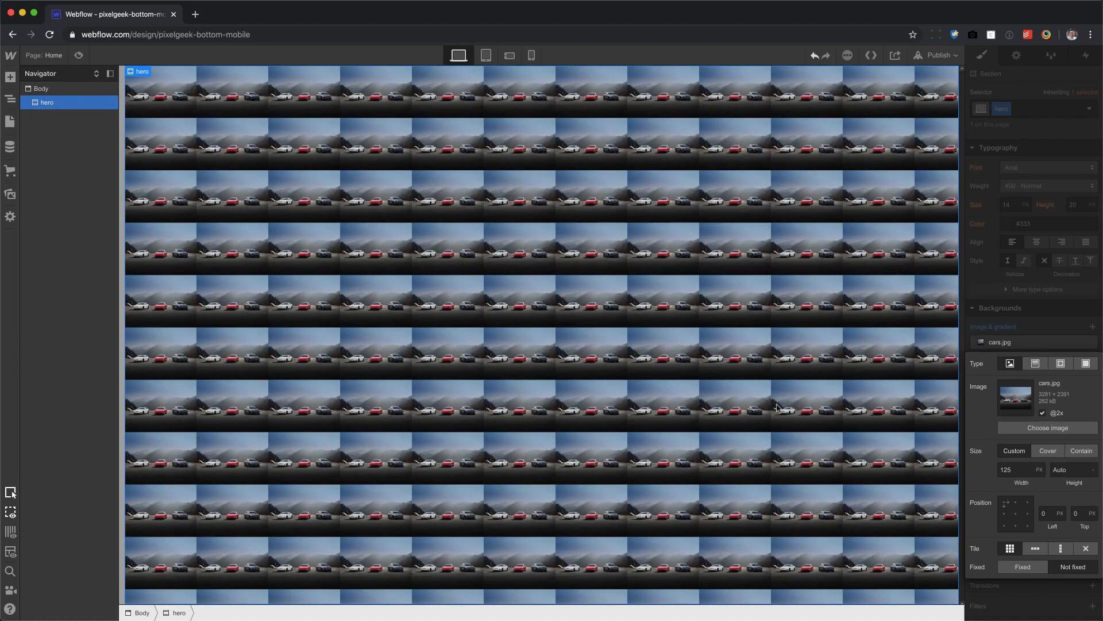
click(1053, 455)
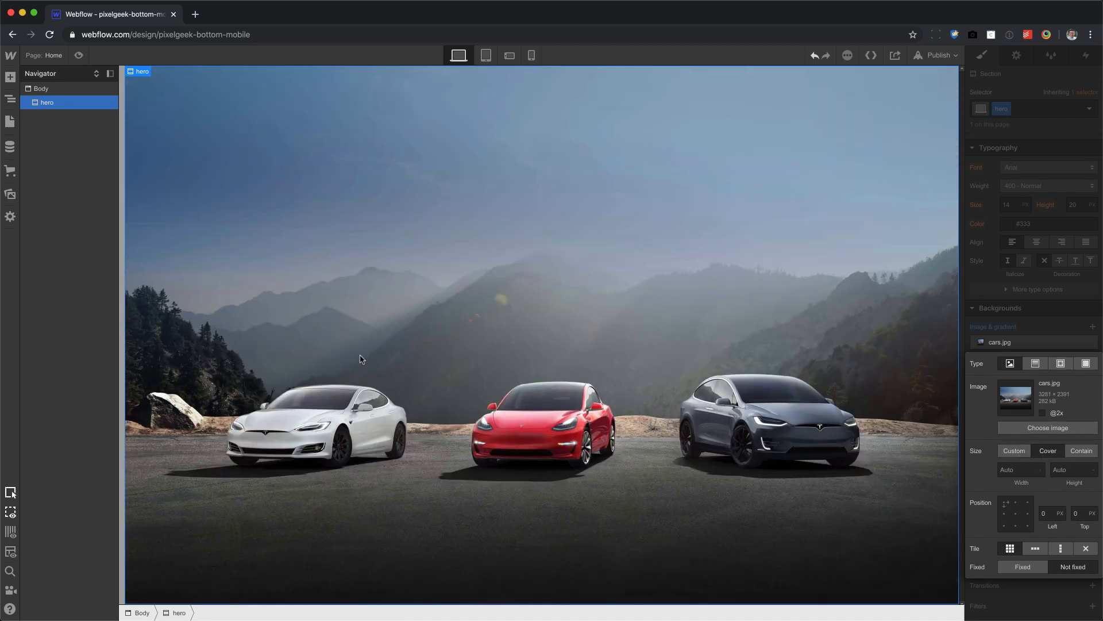
click(1017, 514)
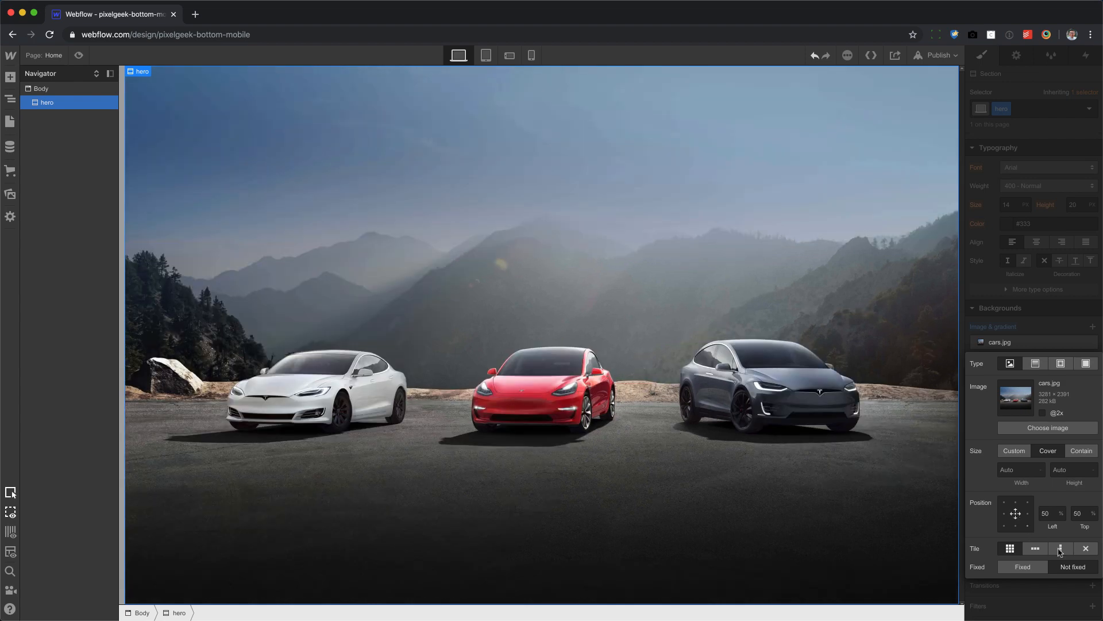
click(1063, 605)
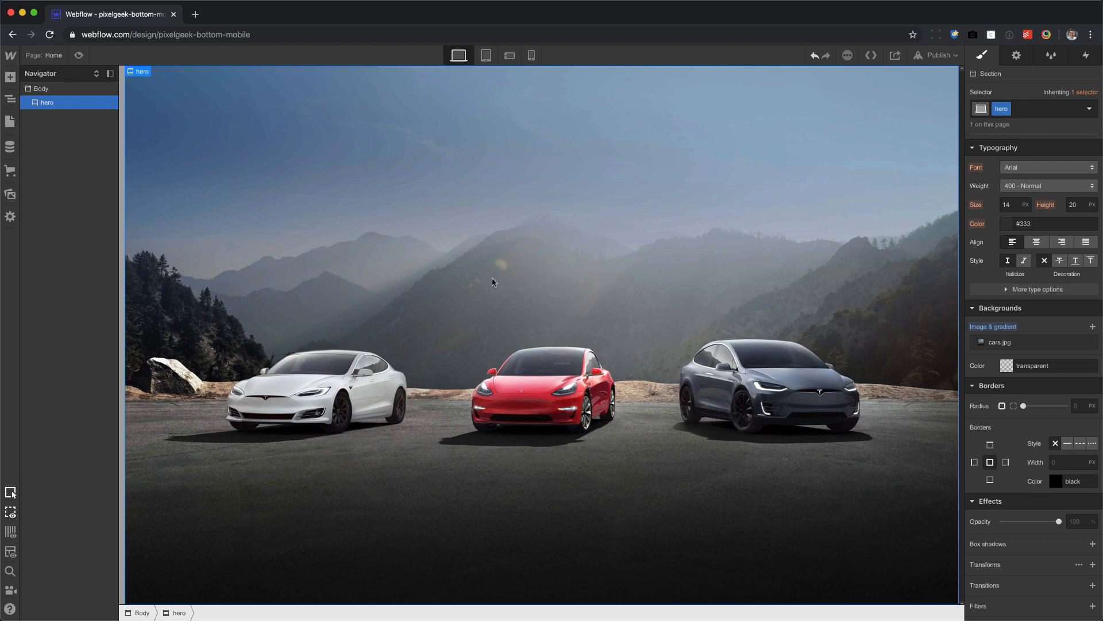
Insert a Navbar component in the body, above the hero section
key(a)
scroll(94, 333, down, 5)
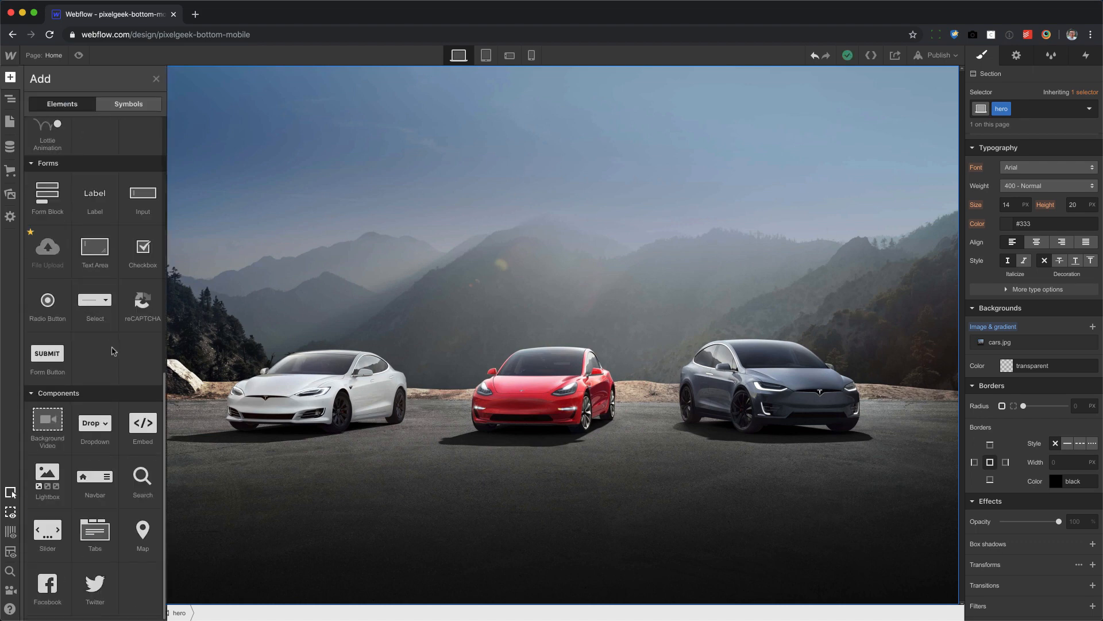
drag(103, 482, 85, 101)
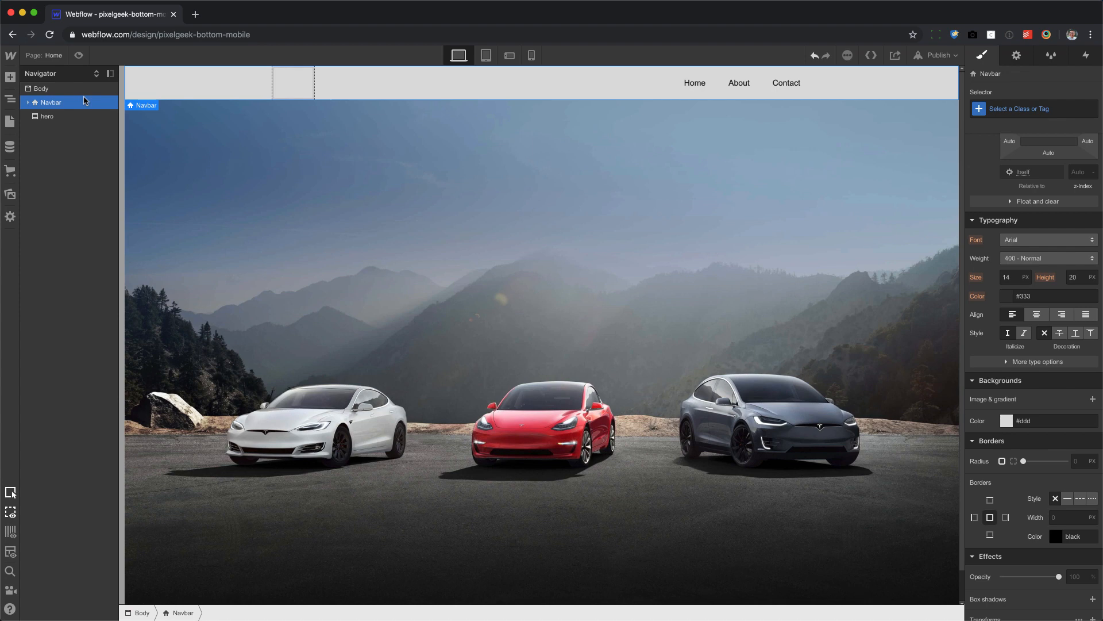
Set the navbar's position to Fixed and pin it across the full width of the page top
scroll(1041, 310, up, 5)
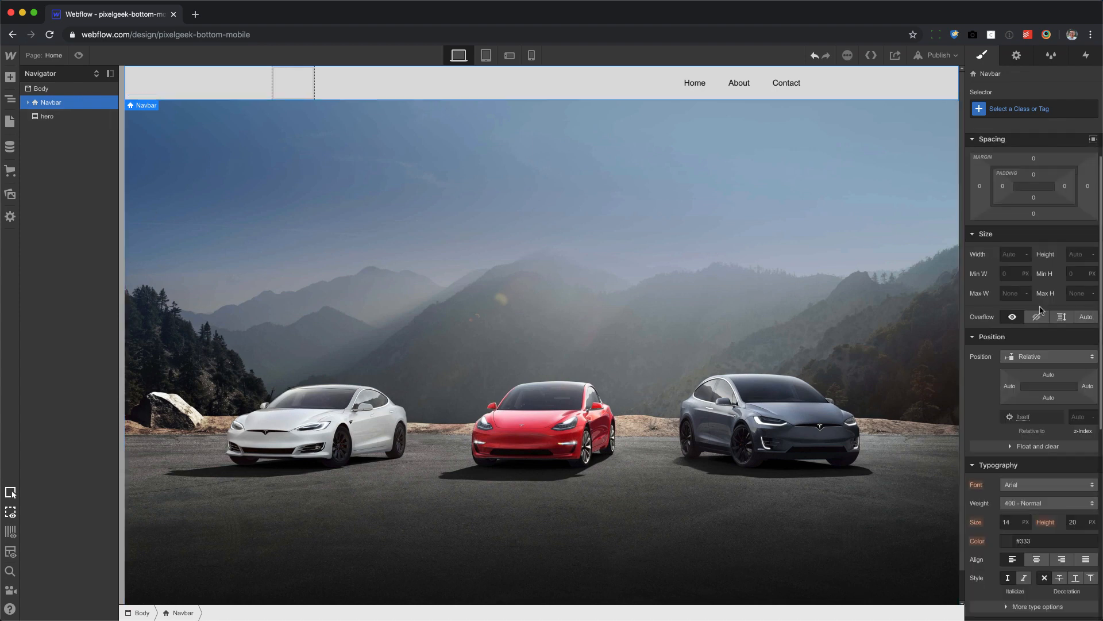
click(1053, 356)
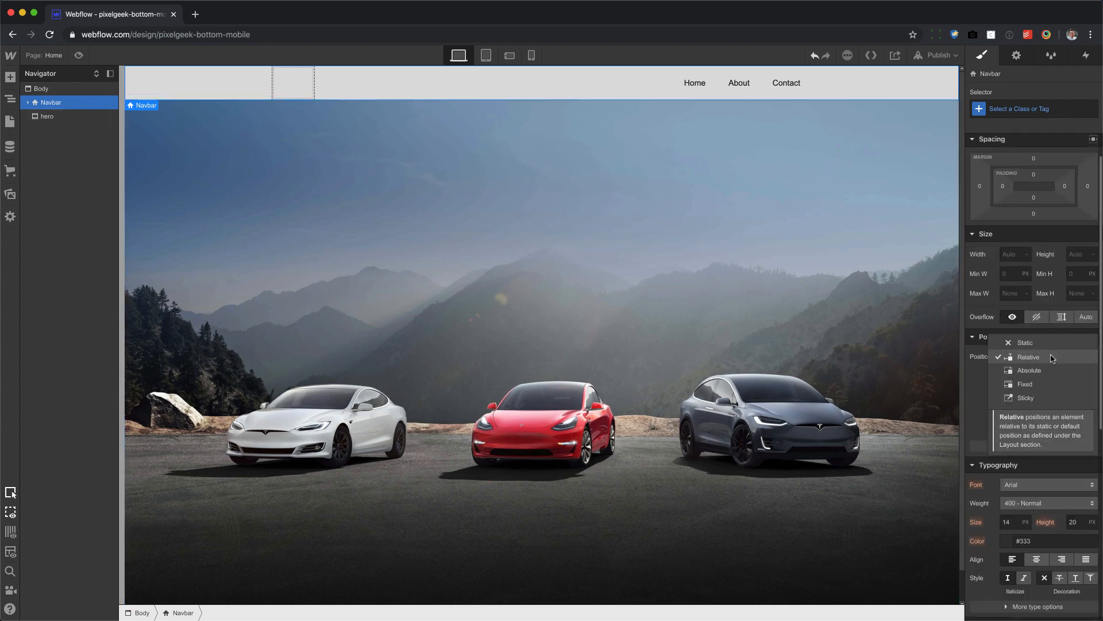
click(1040, 389)
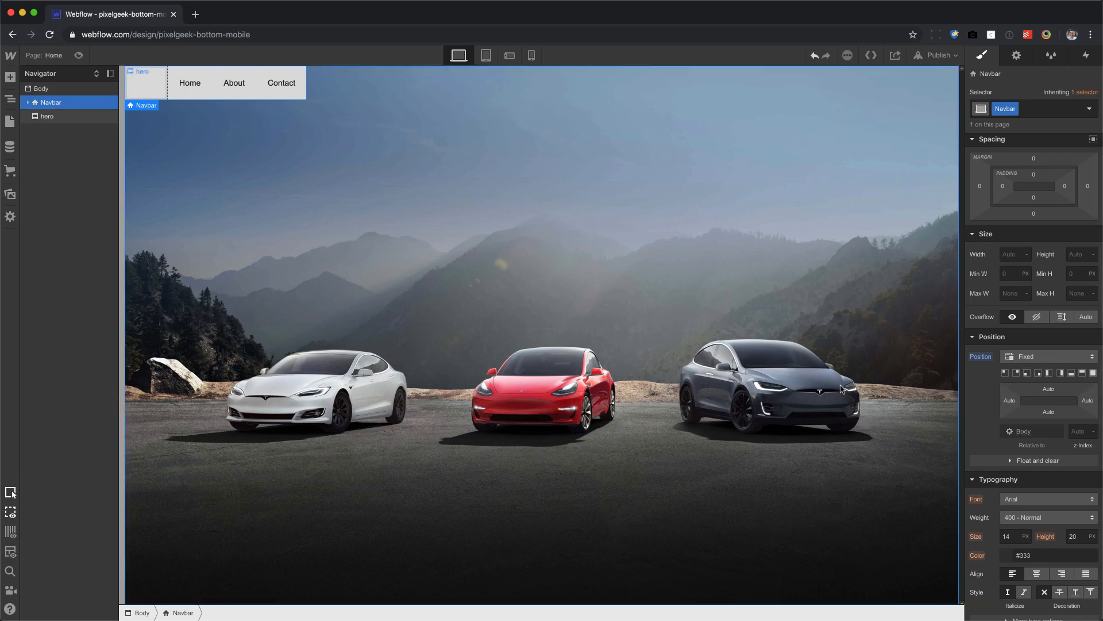
click(1082, 373)
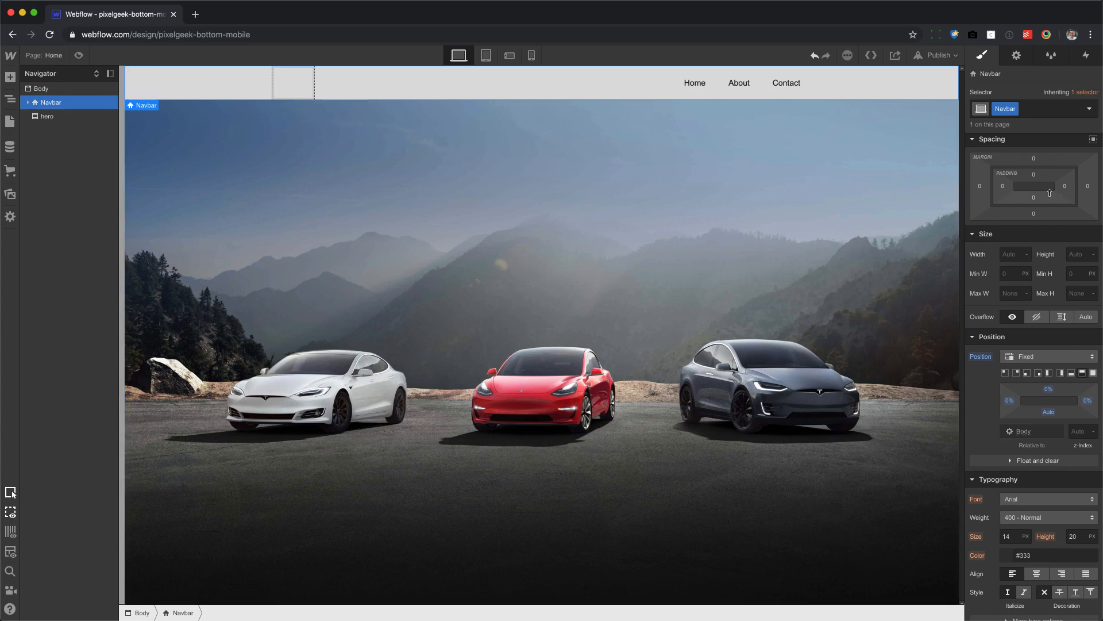
Change the navbar's background color to dark gray #353535
scroll(1045, 384, down, 5)
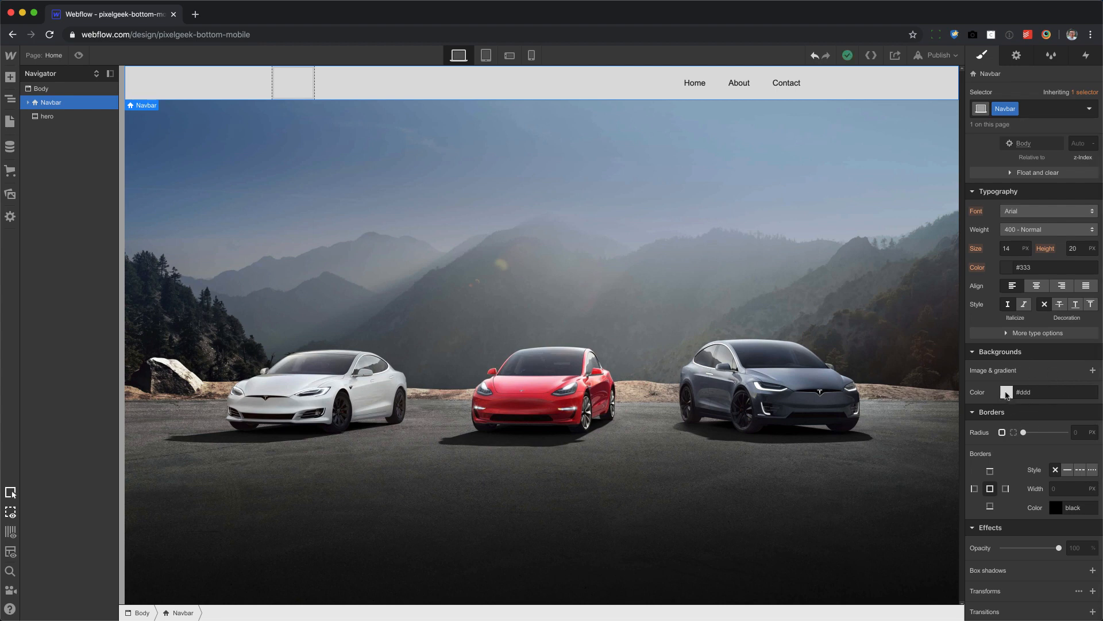
click(1007, 393)
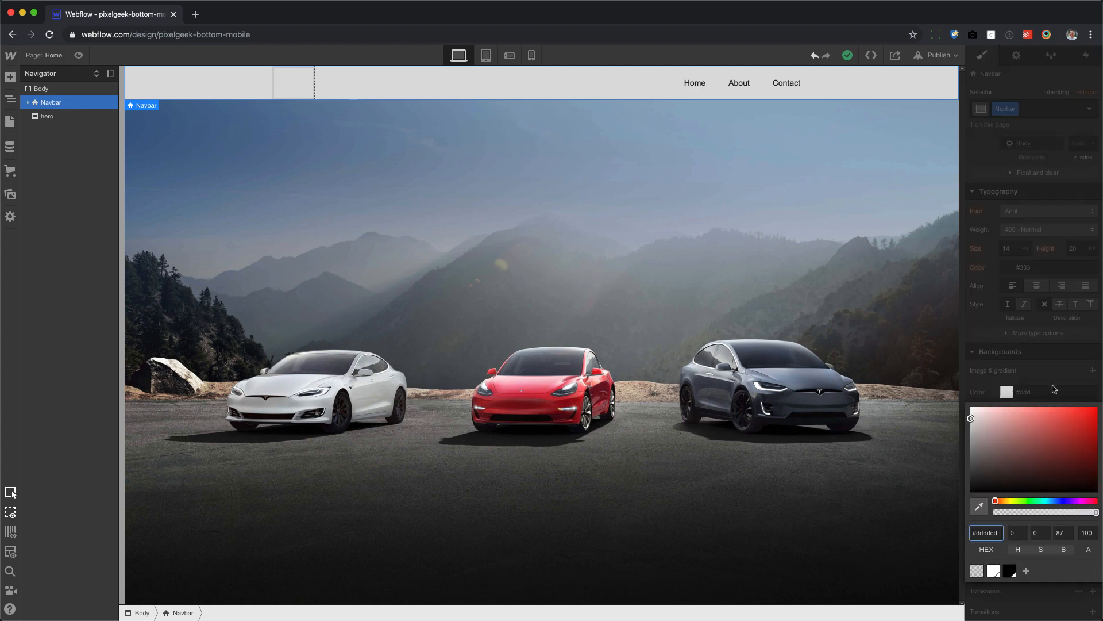
click(1010, 571)
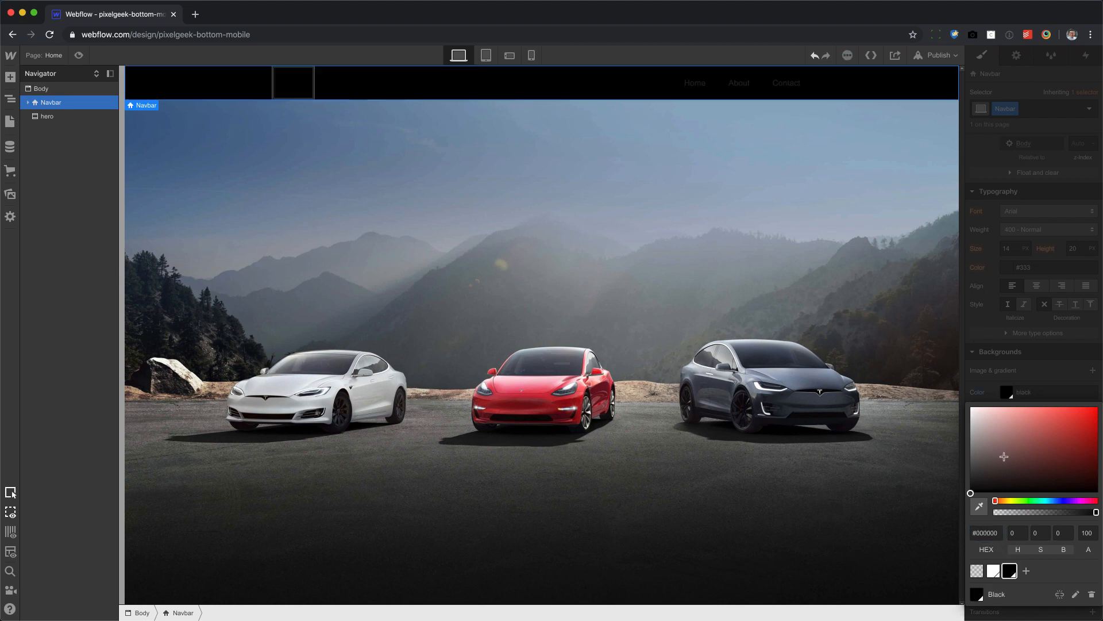
drag(974, 467, 936, 474)
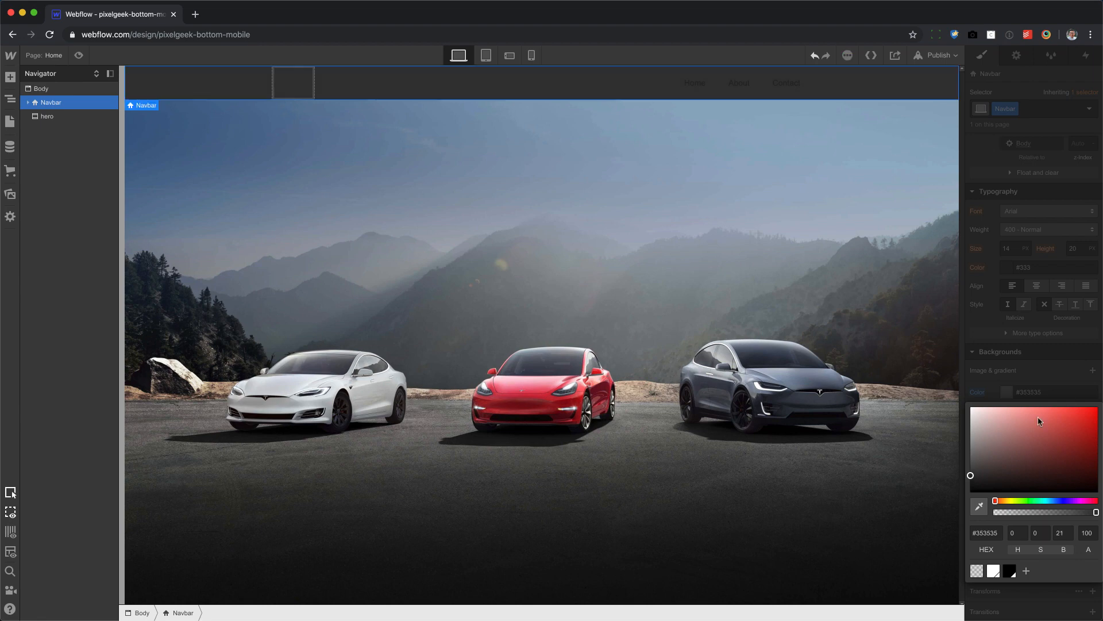
click(1046, 356)
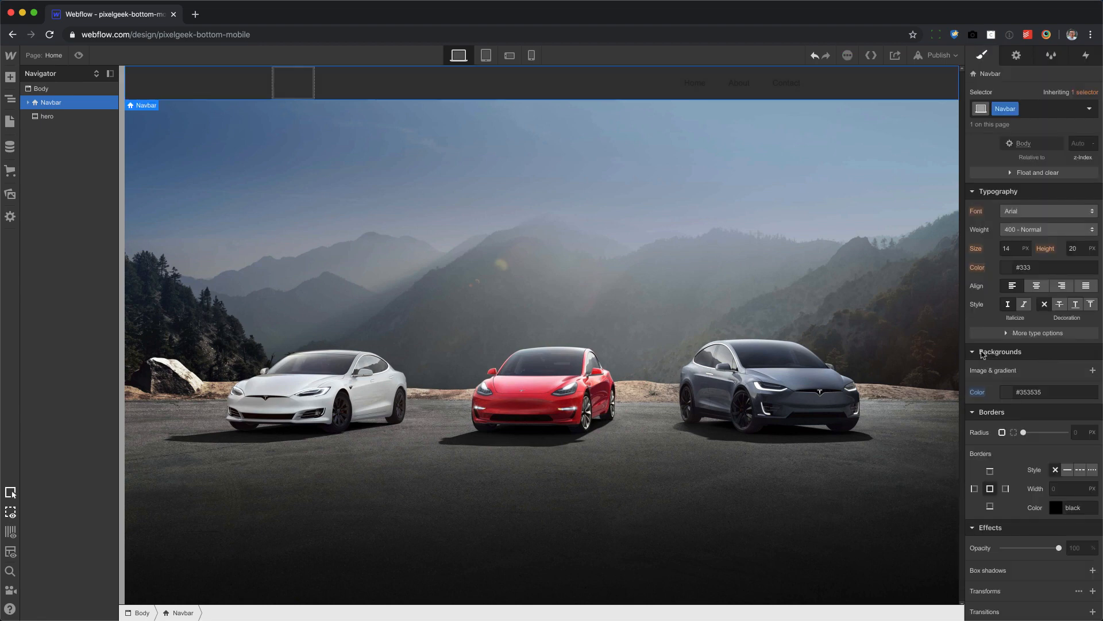
Add a div block inside the Navbar, directly above its Container
click(470, 98)
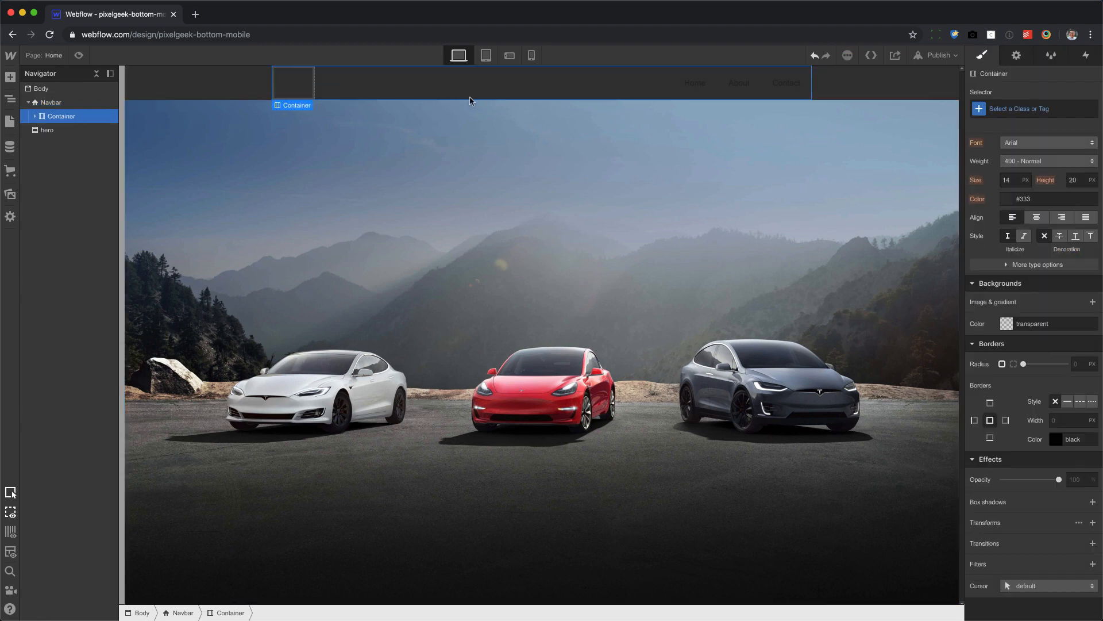
scroll(1045, 417, up, 5)
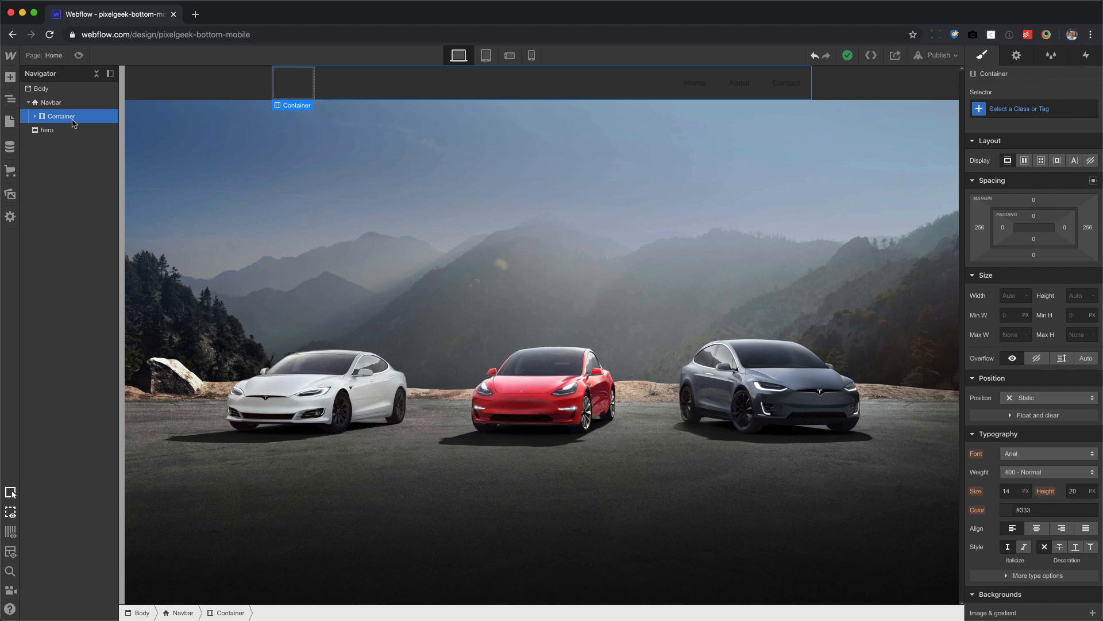
key(a)
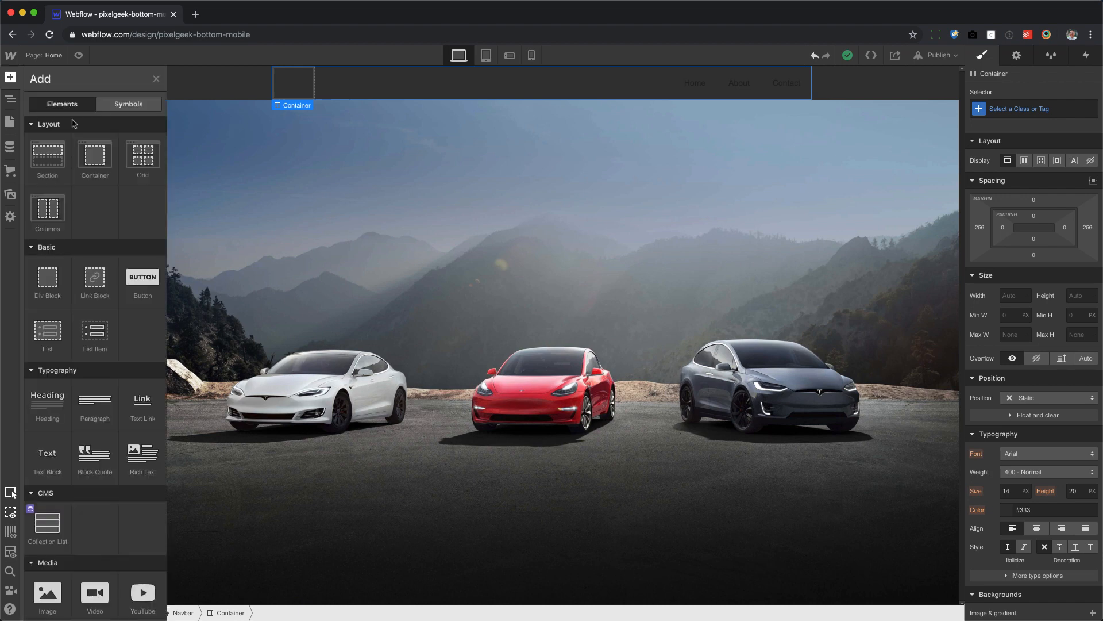
drag(47, 277, 64, 114)
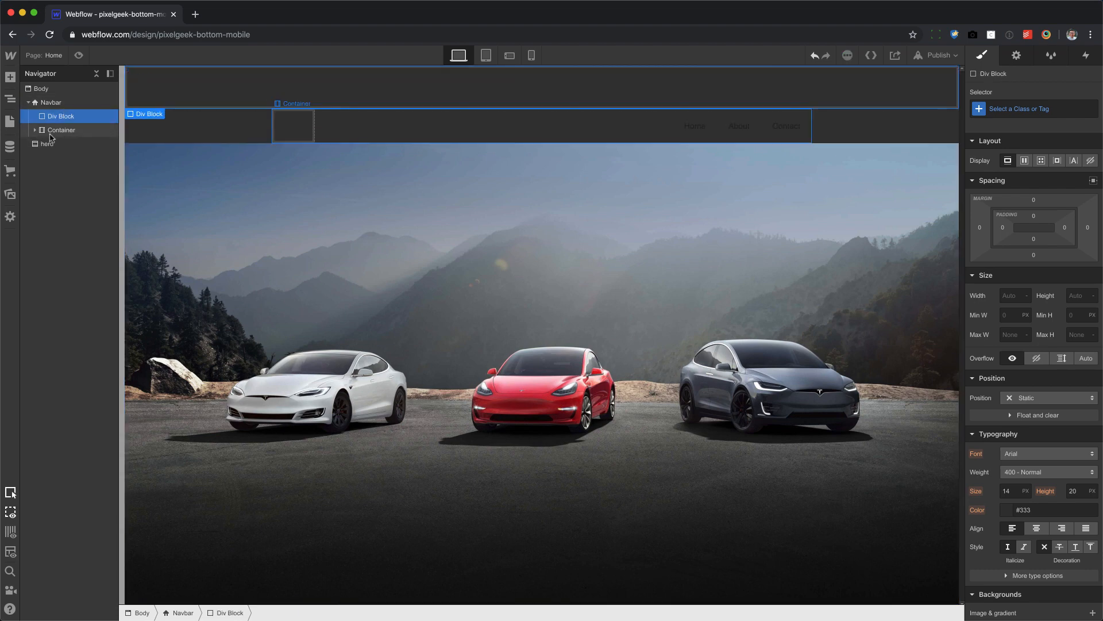
Move Brand, Nav Menu and Menu Button from the Container into the new div block, and delete the emptied Container
click(36, 130)
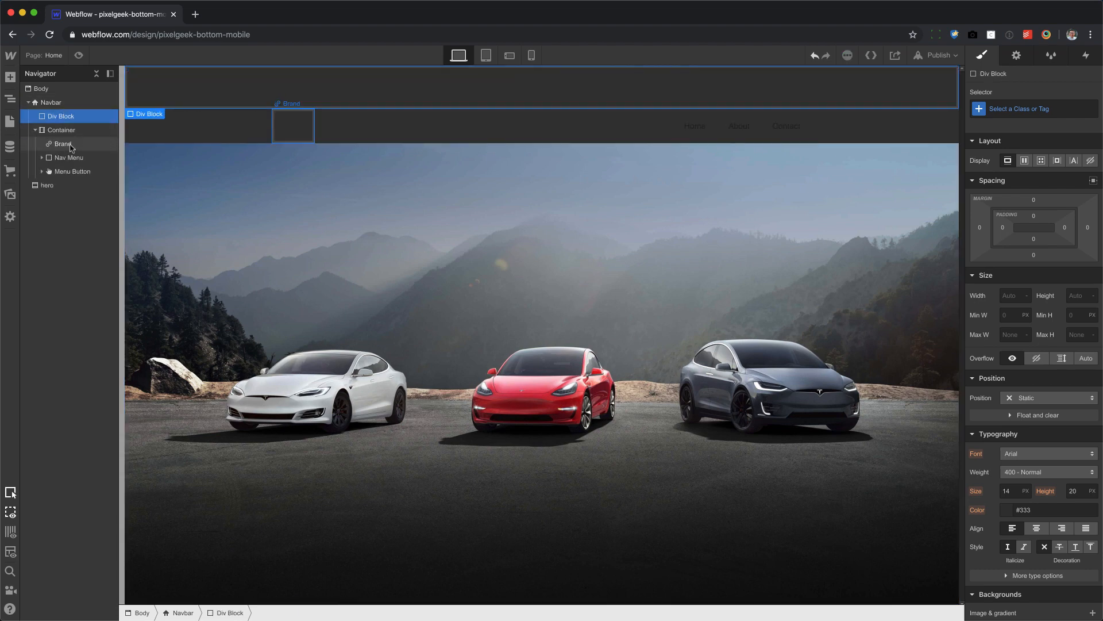
drag(63, 143, 65, 116)
drag(68, 158, 99, 160)
click(67, 172)
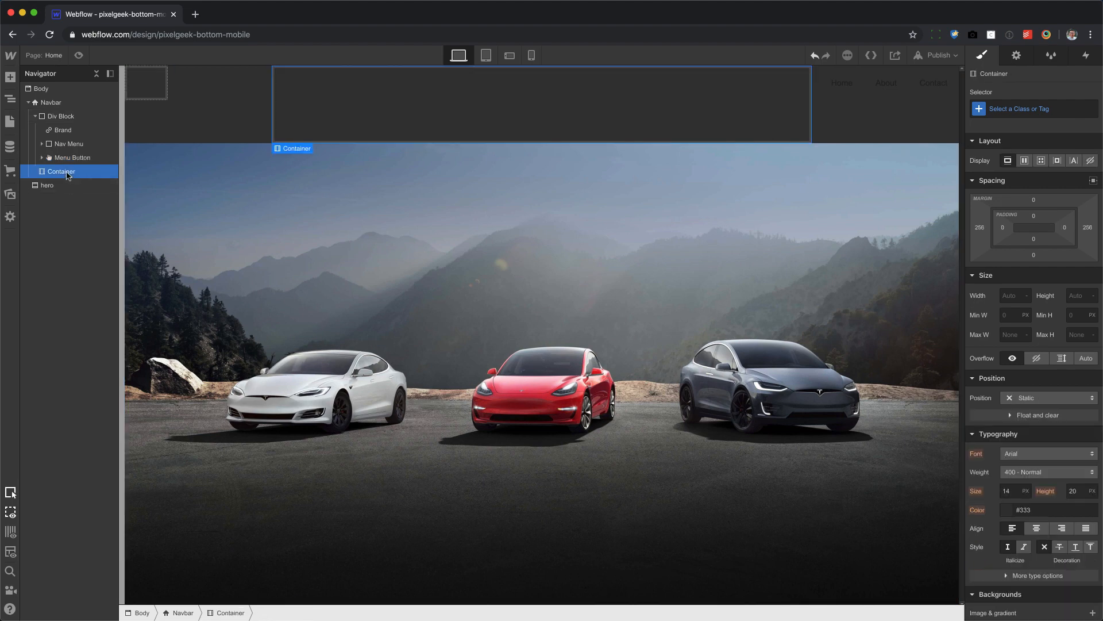
key(Delete)
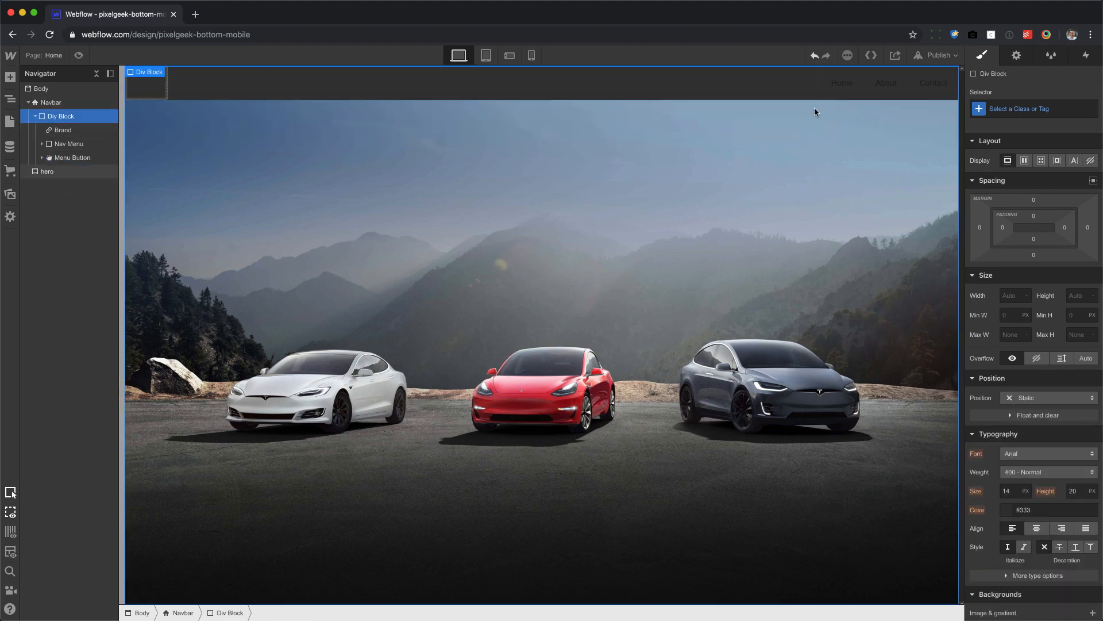
Give the navbar's div block the class "nav container"
click(1014, 109)
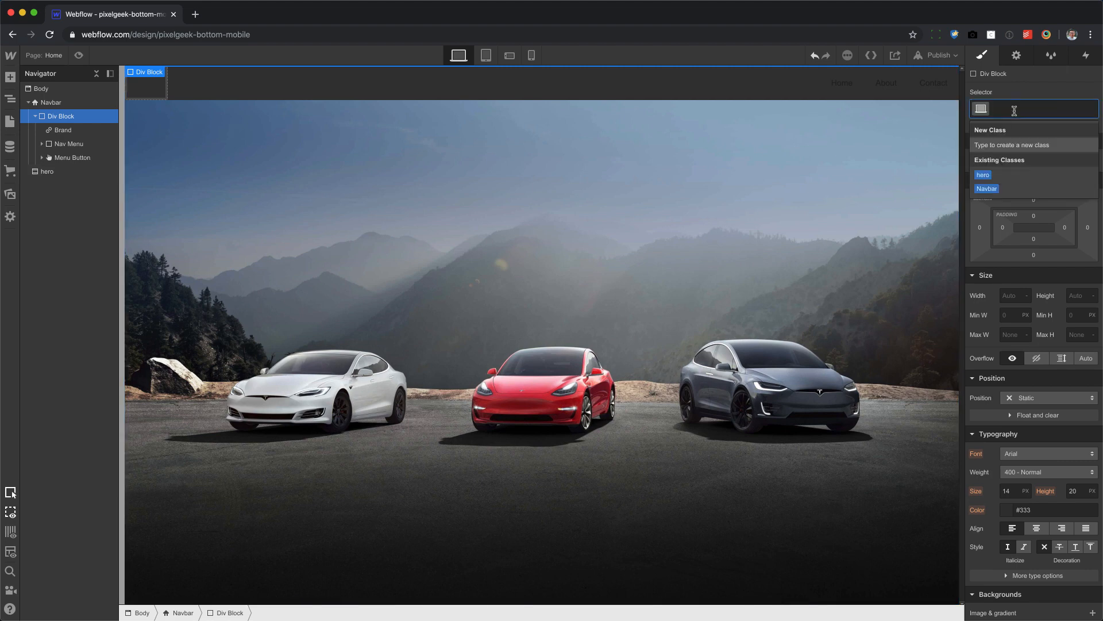
text(nav container)
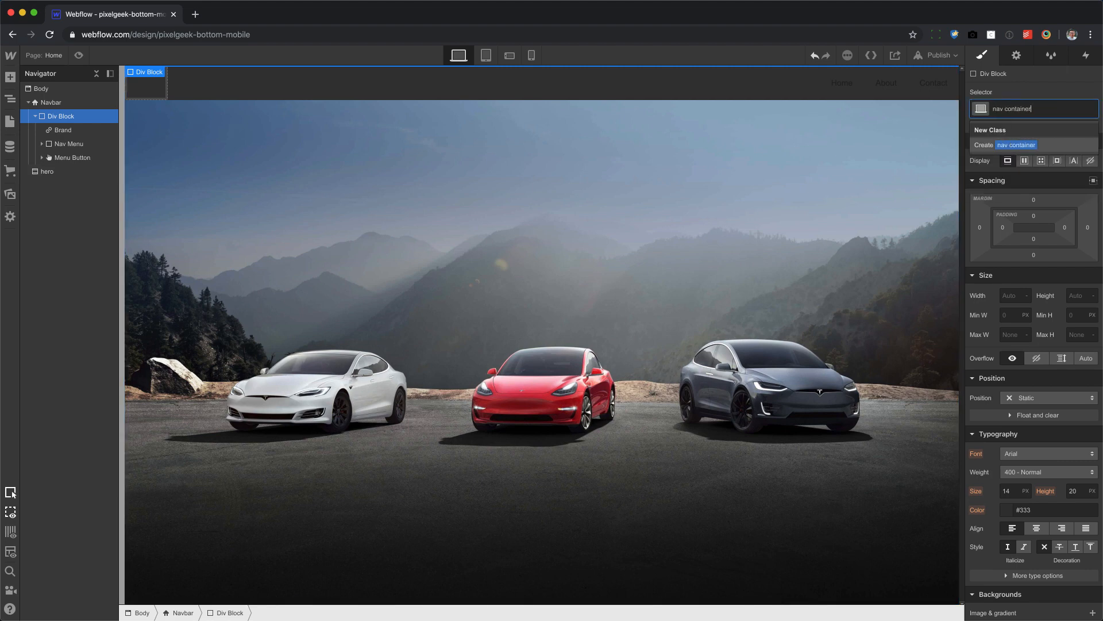
key(Return)
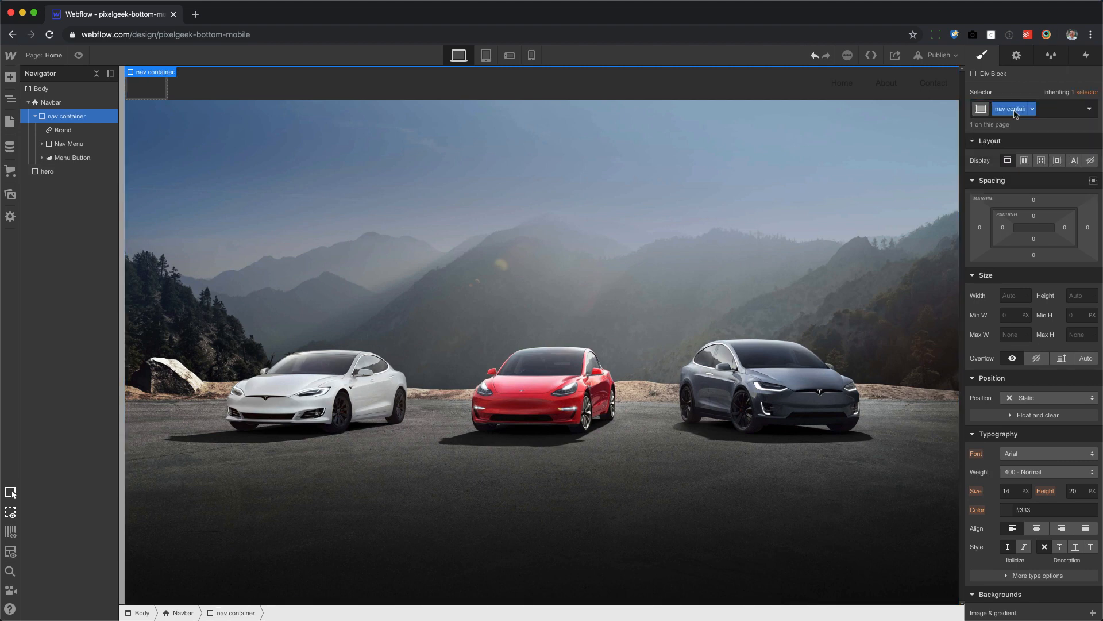
Limit the nav container to a maximum width of 1100 px and center it with automatic side margins
click(1012, 336)
text(1100)
key(Return)
click(1094, 180)
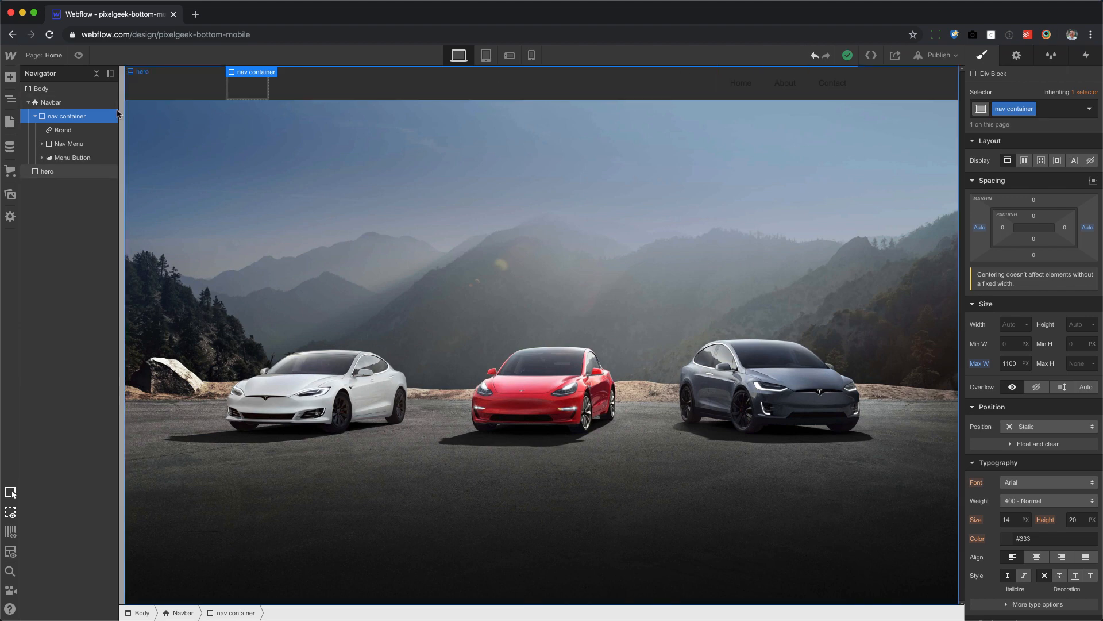
Delete the three default nav links from the Nav Menu
click(41, 144)
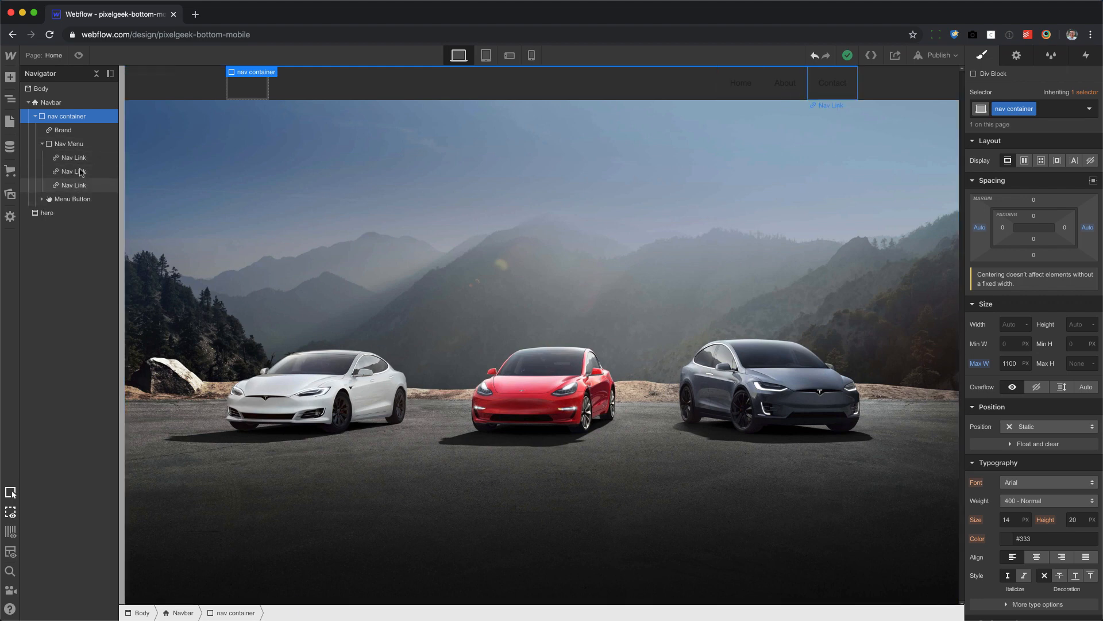
click(78, 187)
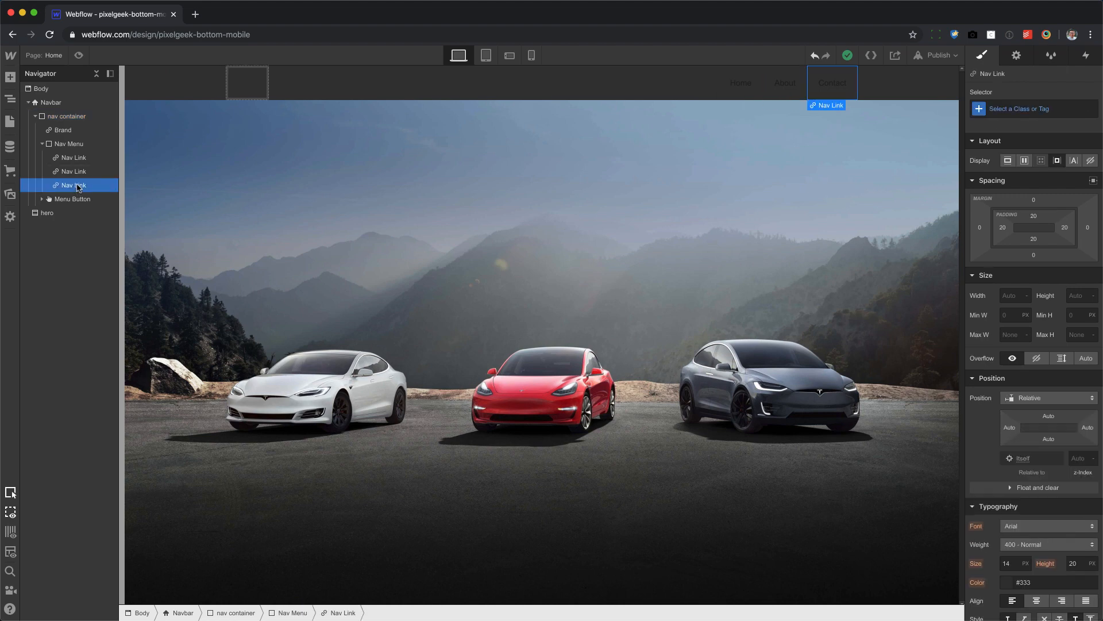
click(77, 171)
click(77, 162)
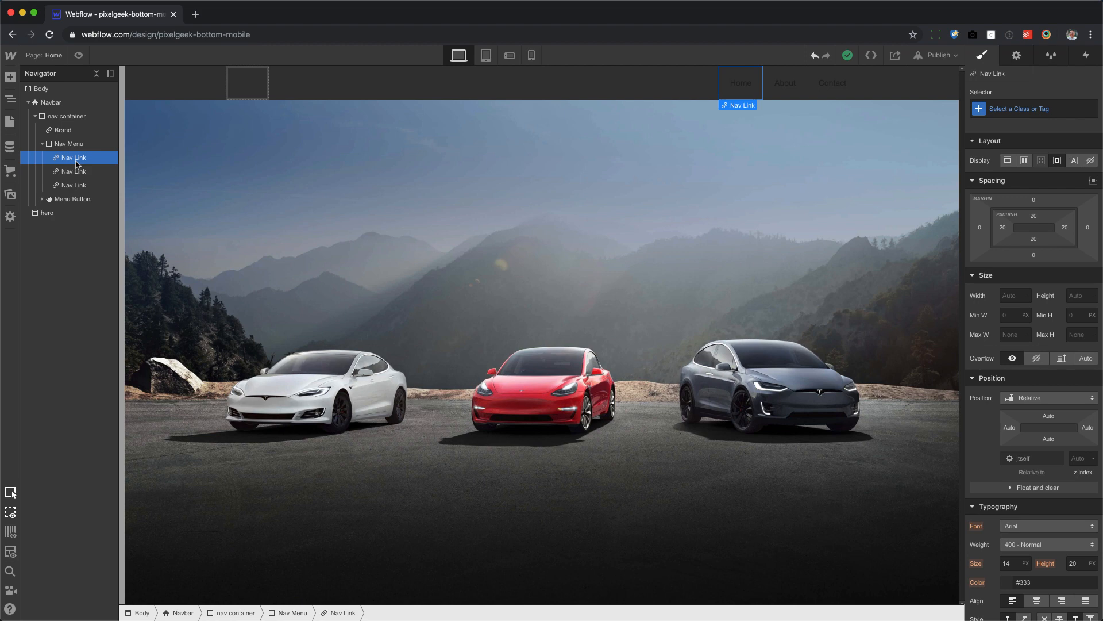
key(Delete)
key(Delete)
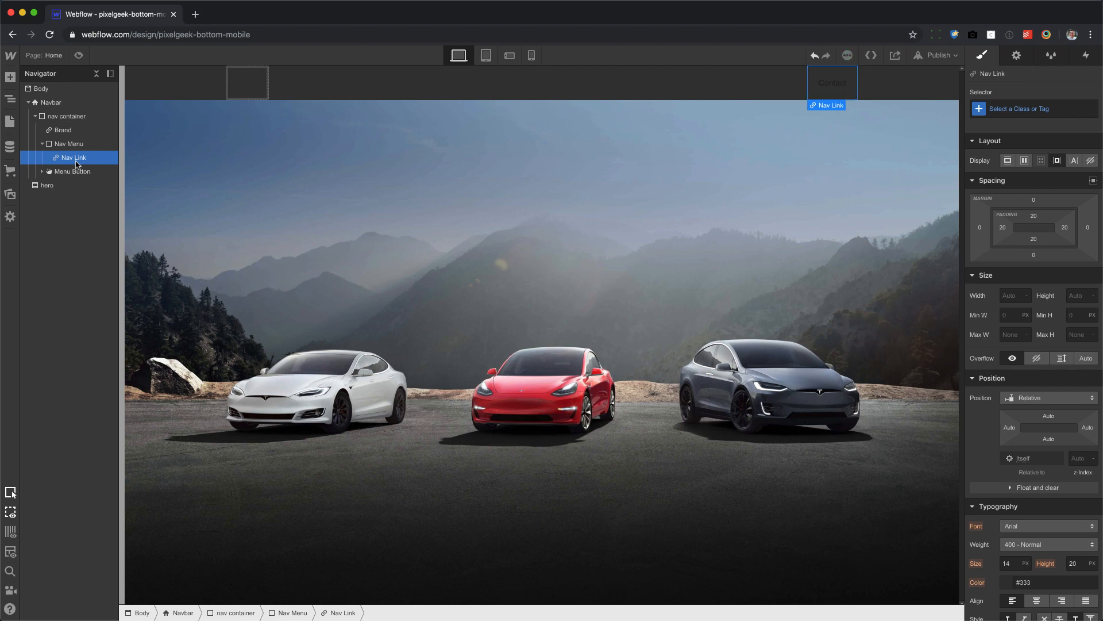
key(Delete)
Add a link block inside the empty Nav Menu, keeping its default link settings
click(99, 144)
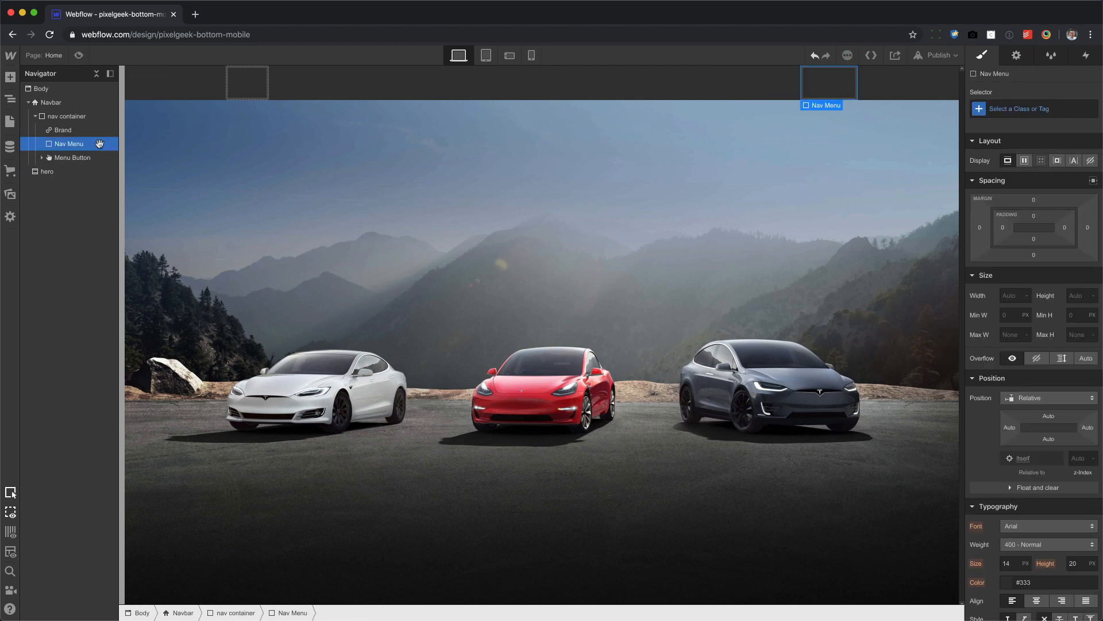
key(a)
click(100, 297)
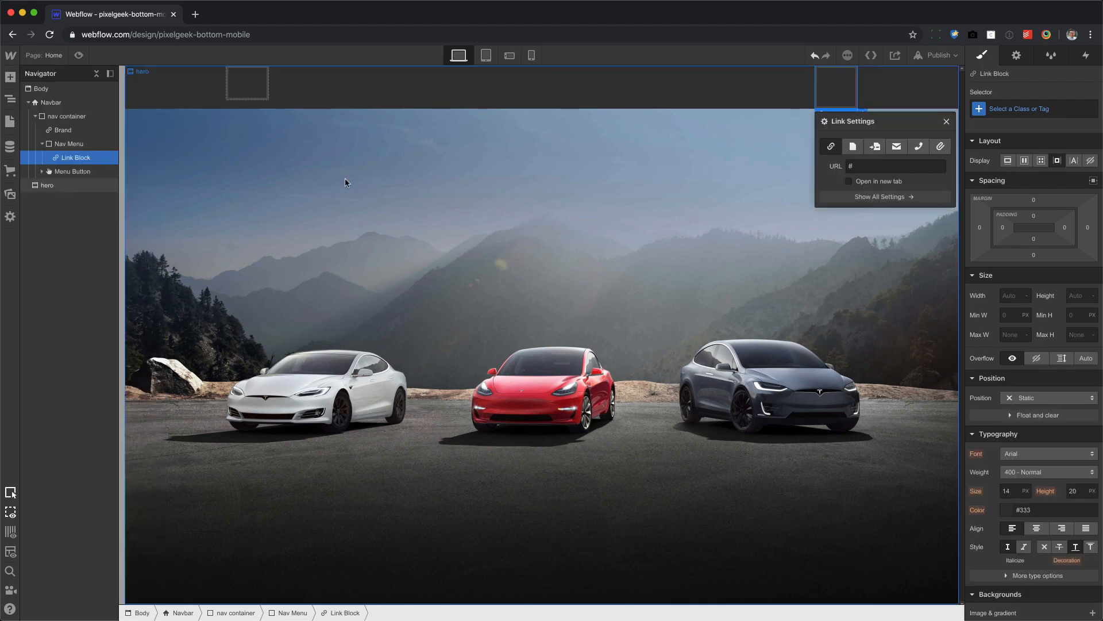
click(946, 123)
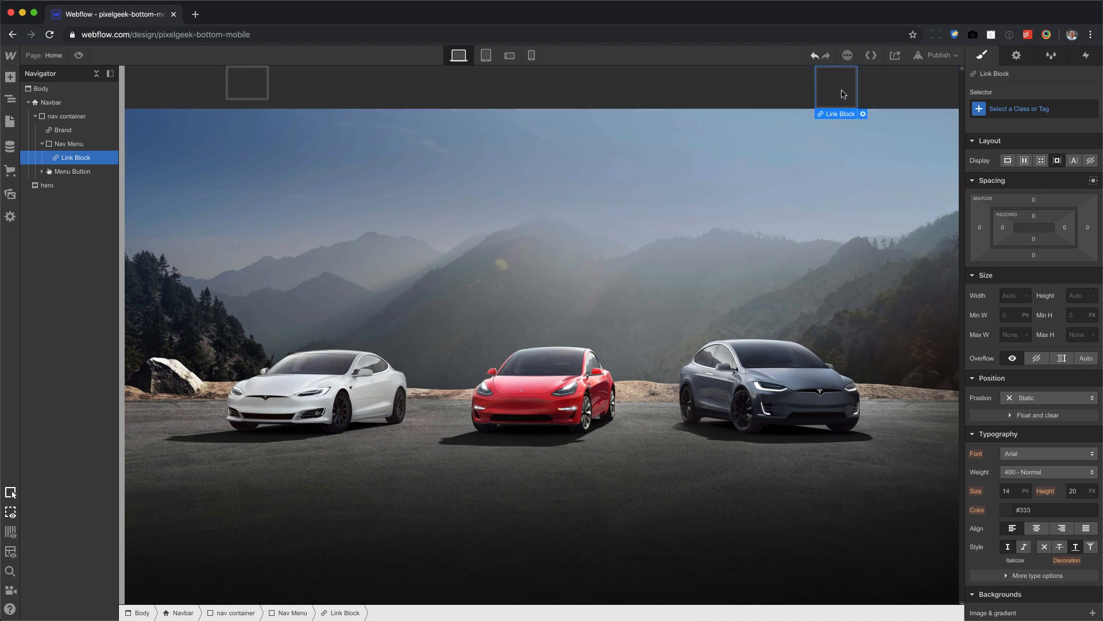
Place the white house icon from the project's assets inside the link block, with a text block below it
key(a)
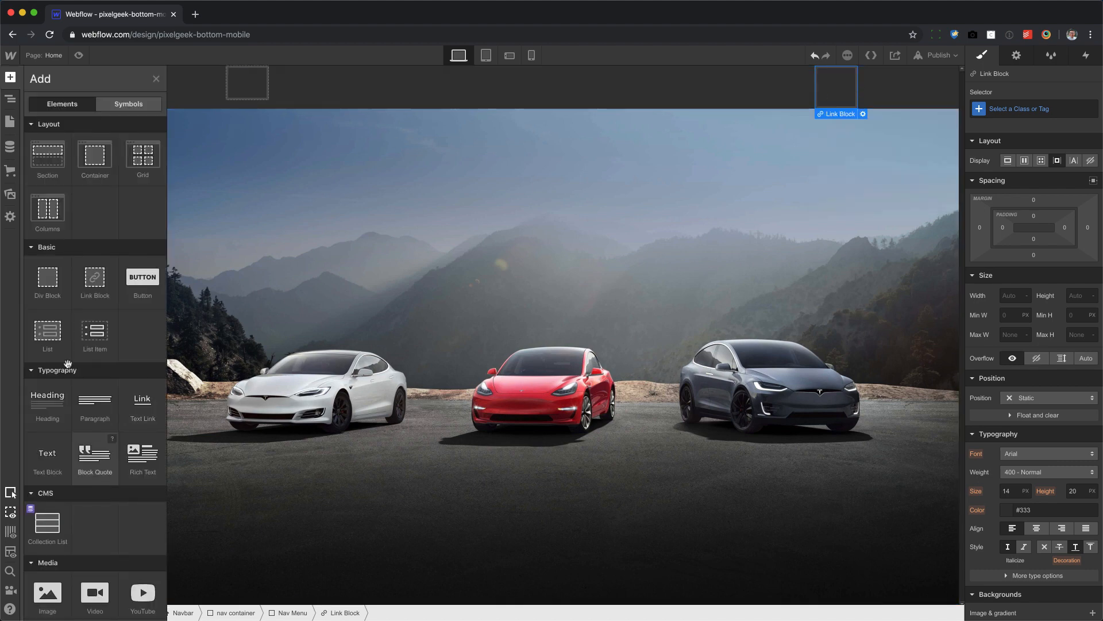
click(10, 194)
drag(42, 228, 831, 95)
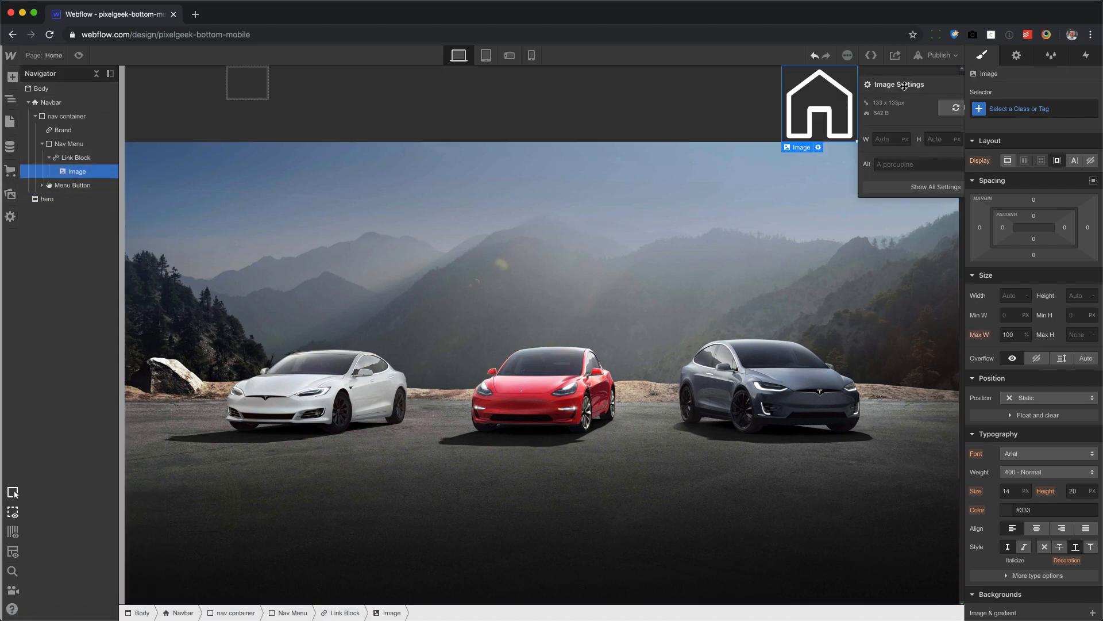
drag(905, 85, 540, 202)
click(635, 199)
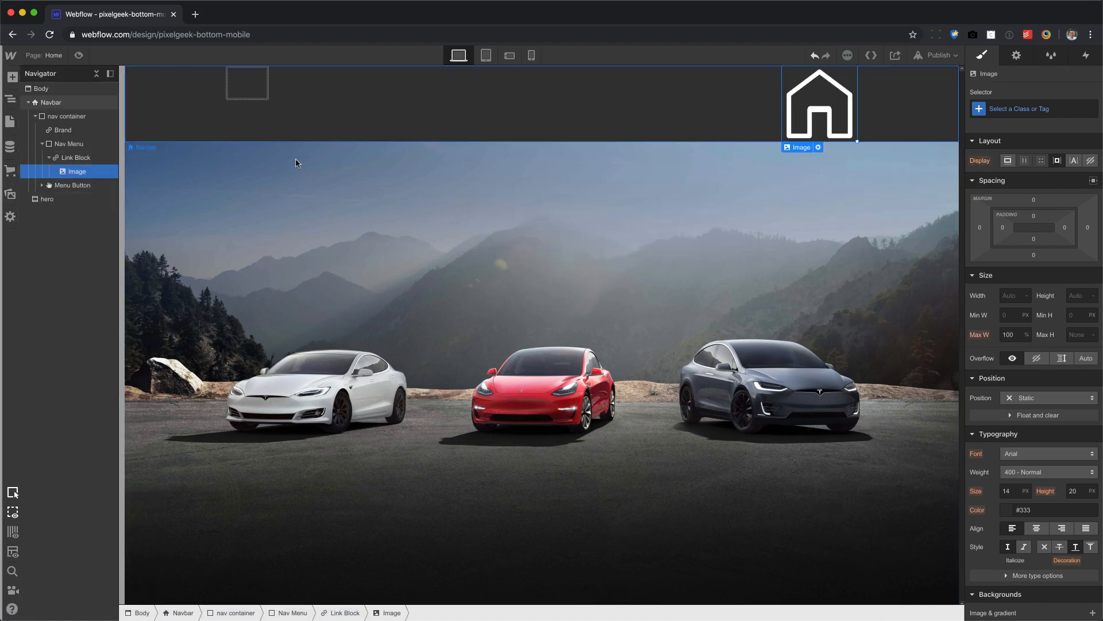
key(a)
drag(98, 436, 858, 111)
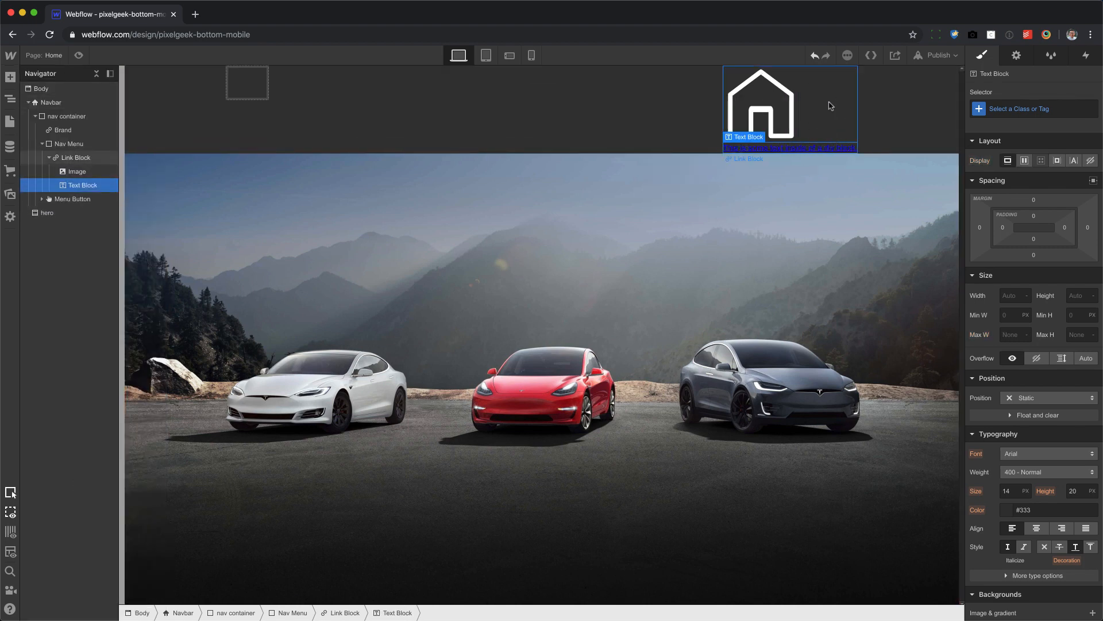
Remove the underline from the link block's text and set its text color to white
click(80, 157)
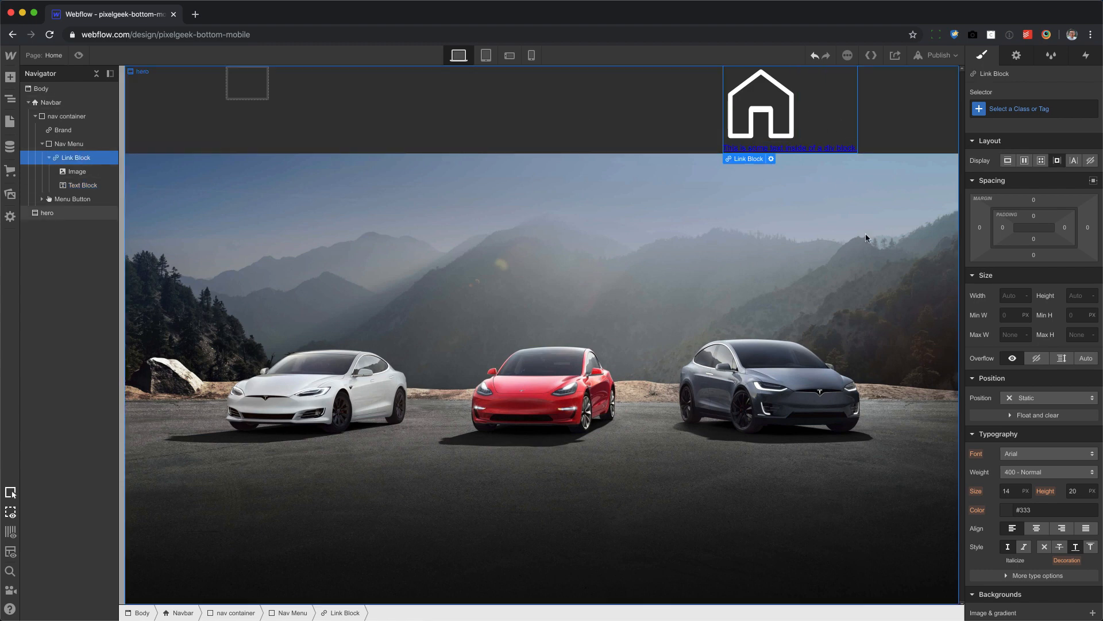
click(1044, 548)
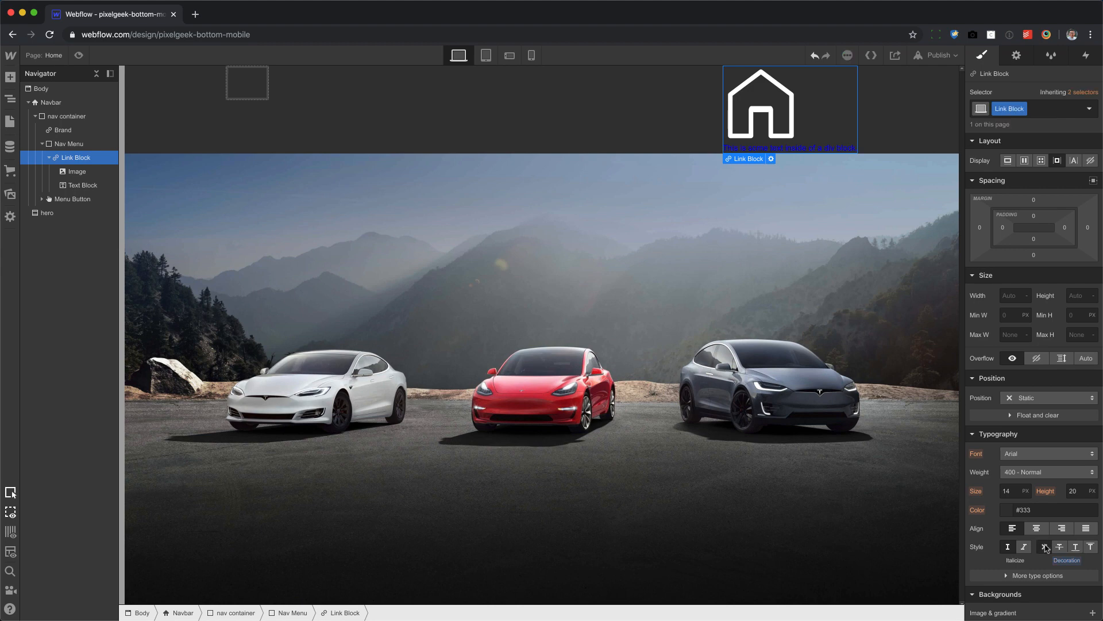
click(1007, 510)
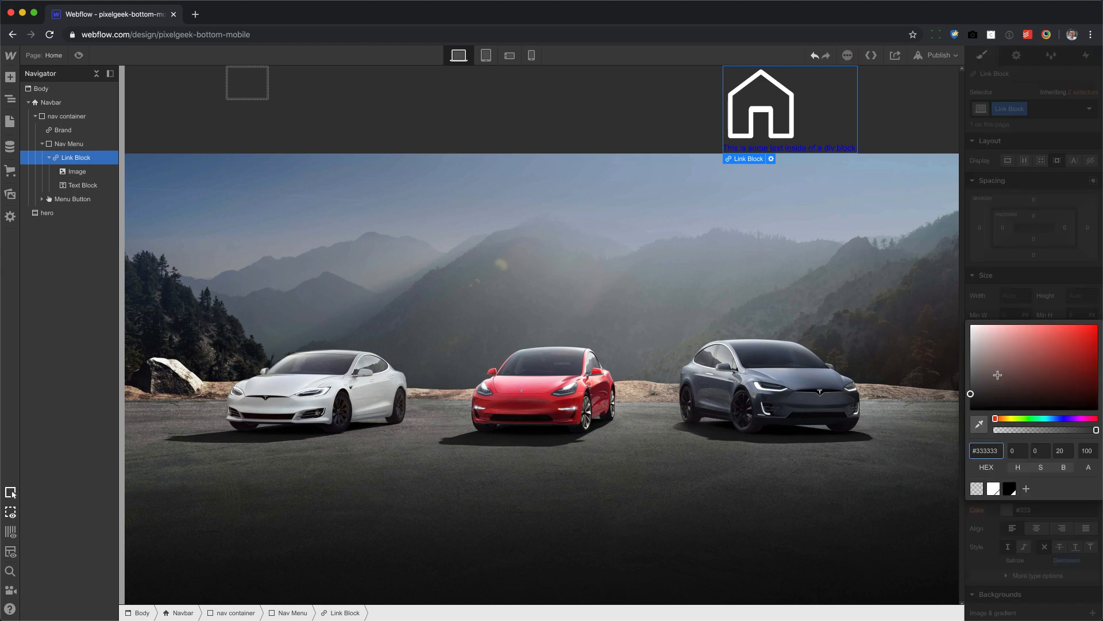
drag(999, 375, 935, 290)
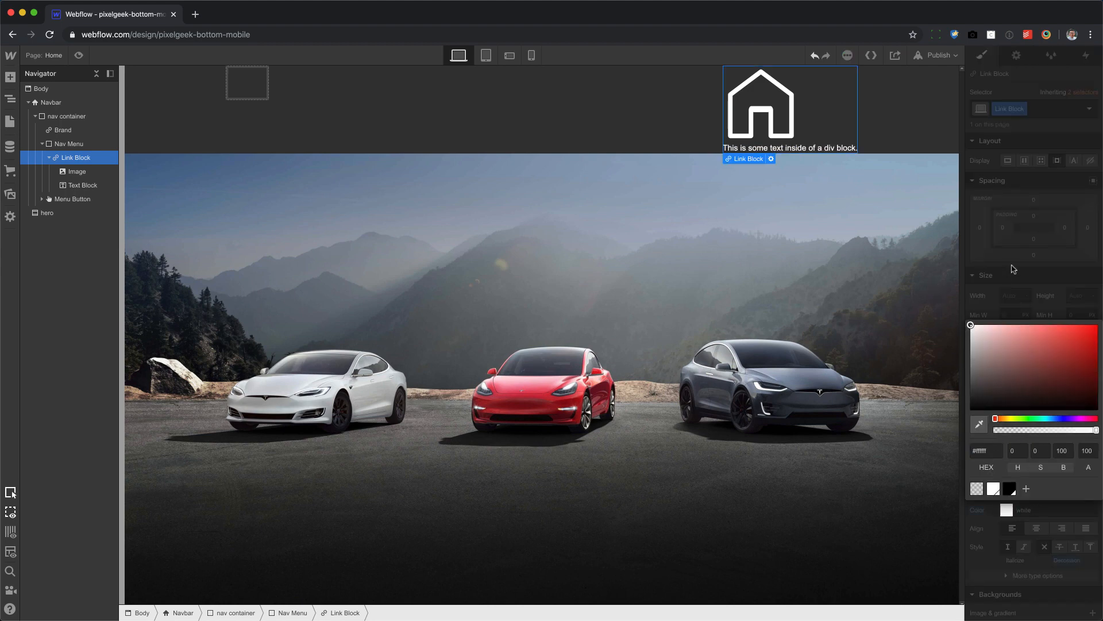
click(1013, 267)
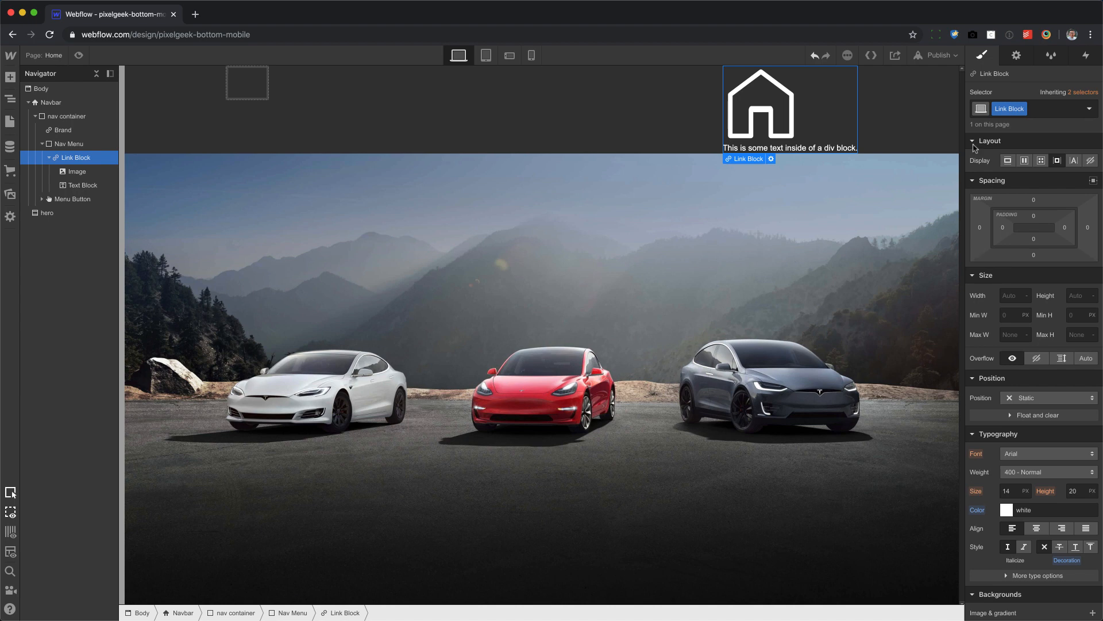
Replace the placeholder text in the link block's text block with "Home"
click(803, 149)
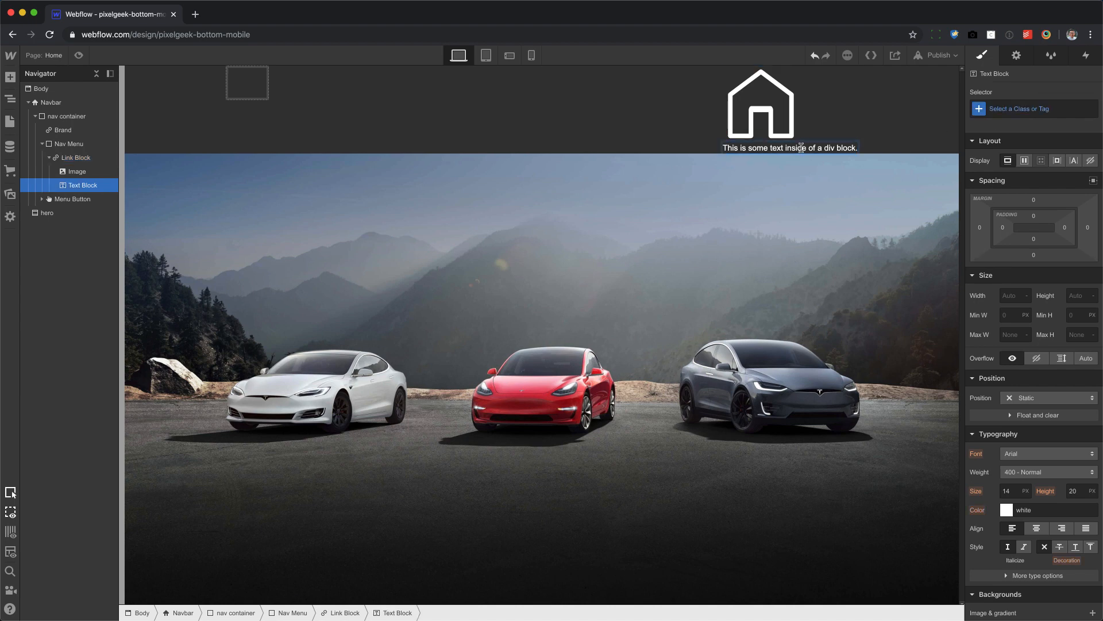
double_click(801, 149)
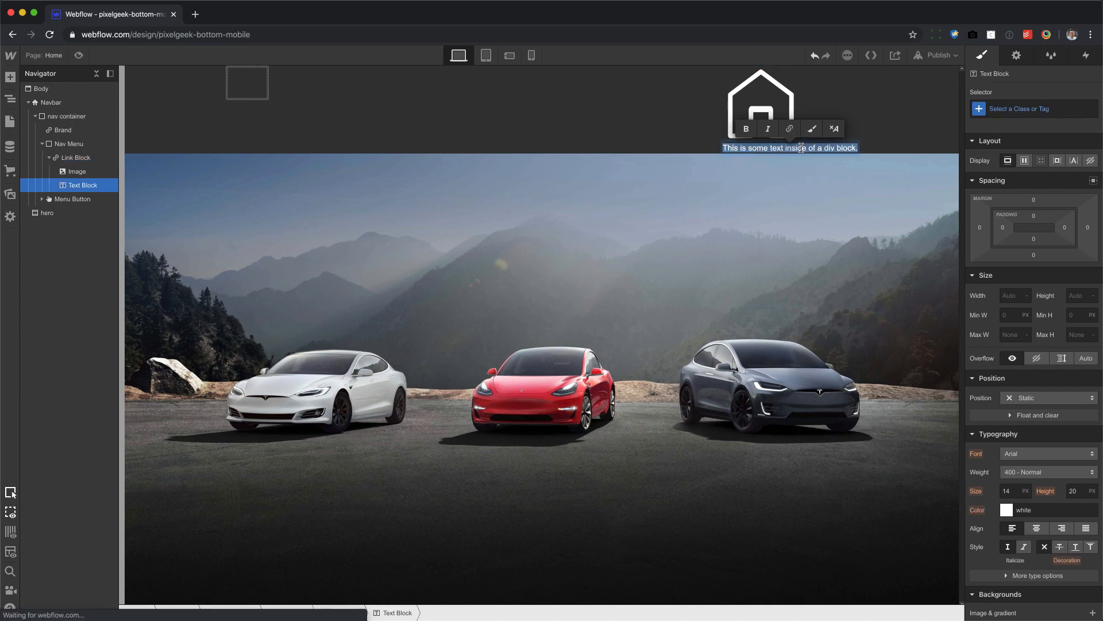
text(HJ)
text(om)
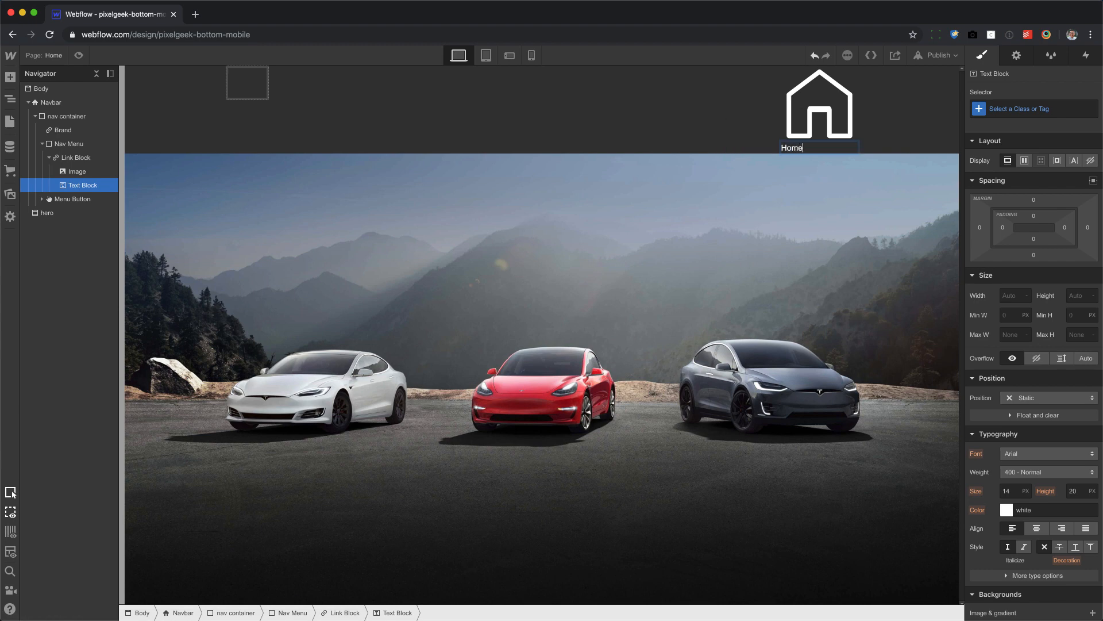
text(e)
key(Escape)
Give the house image the class "nav icon" and set its height to 35 px
click(835, 106)
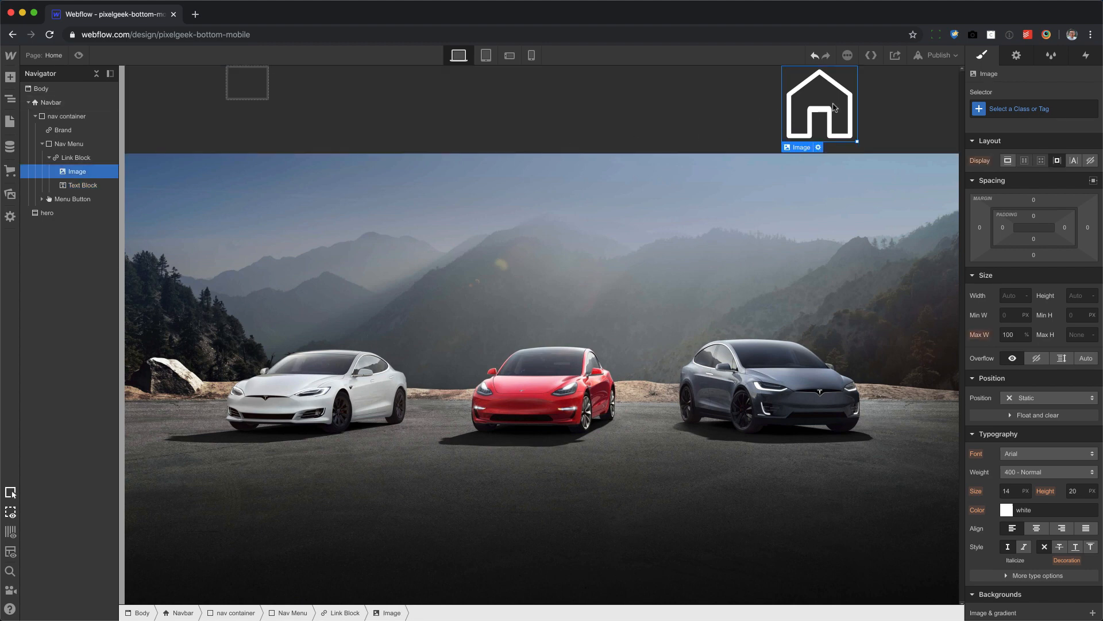
click(1033, 112)
text(nav icon)
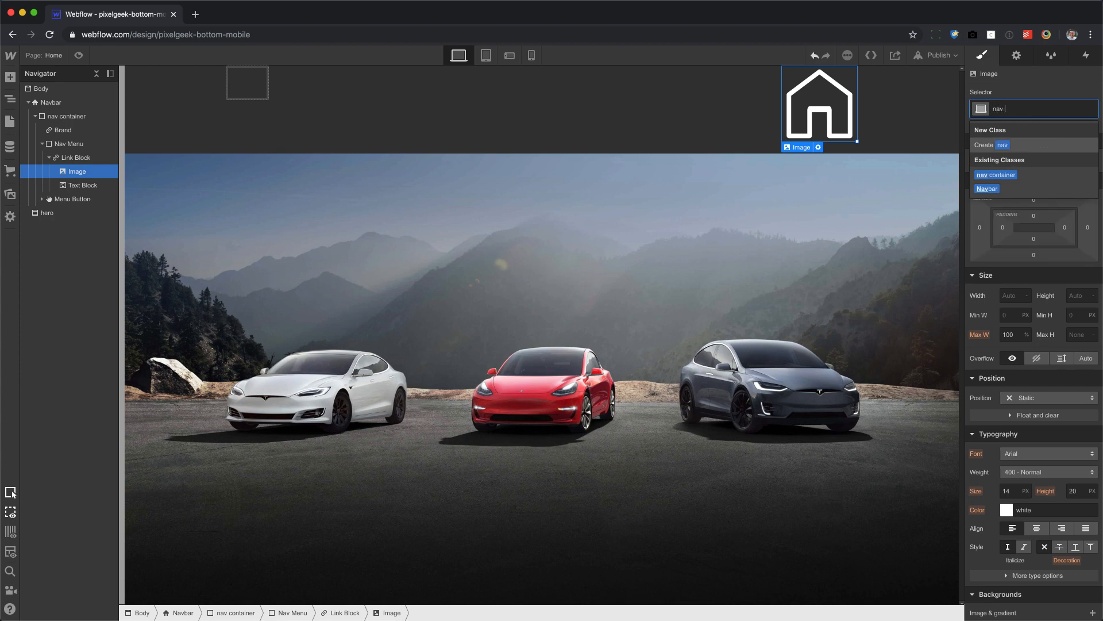
key(Return)
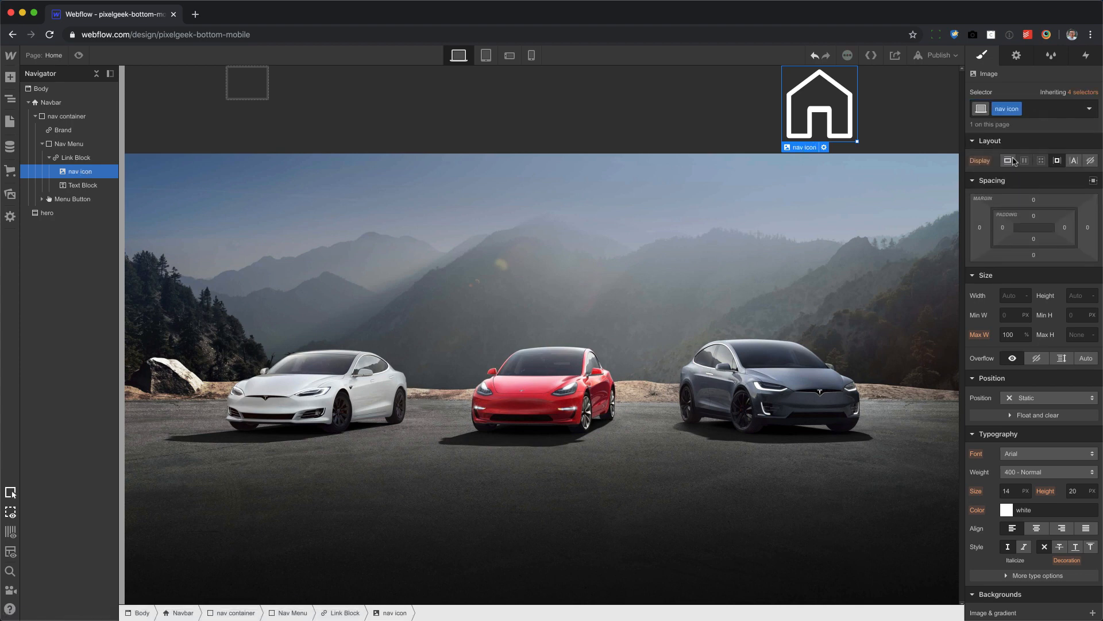
click(1012, 297)
key(Tab)
key(Return)
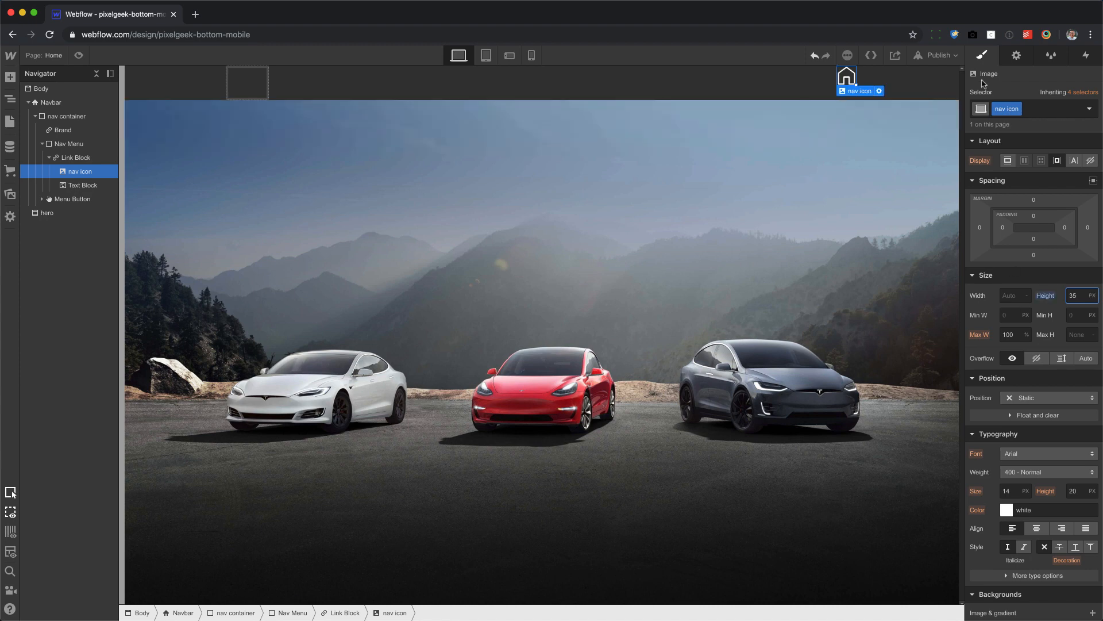
Make the link block a horizontal flex layout with its icon and text vertically centered
click(92, 159)
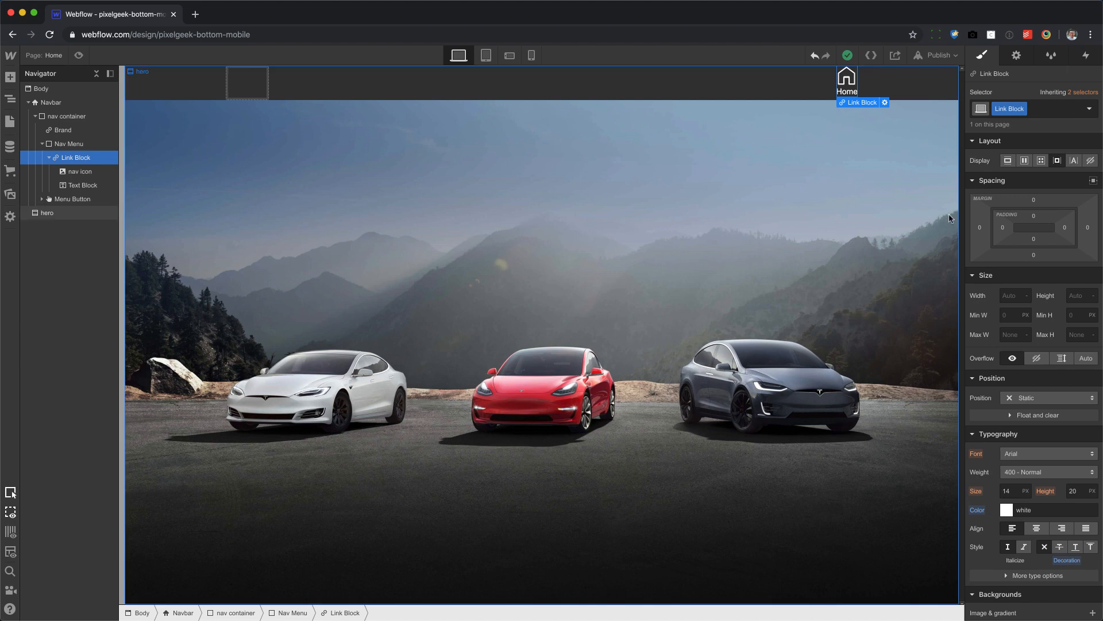
click(1026, 161)
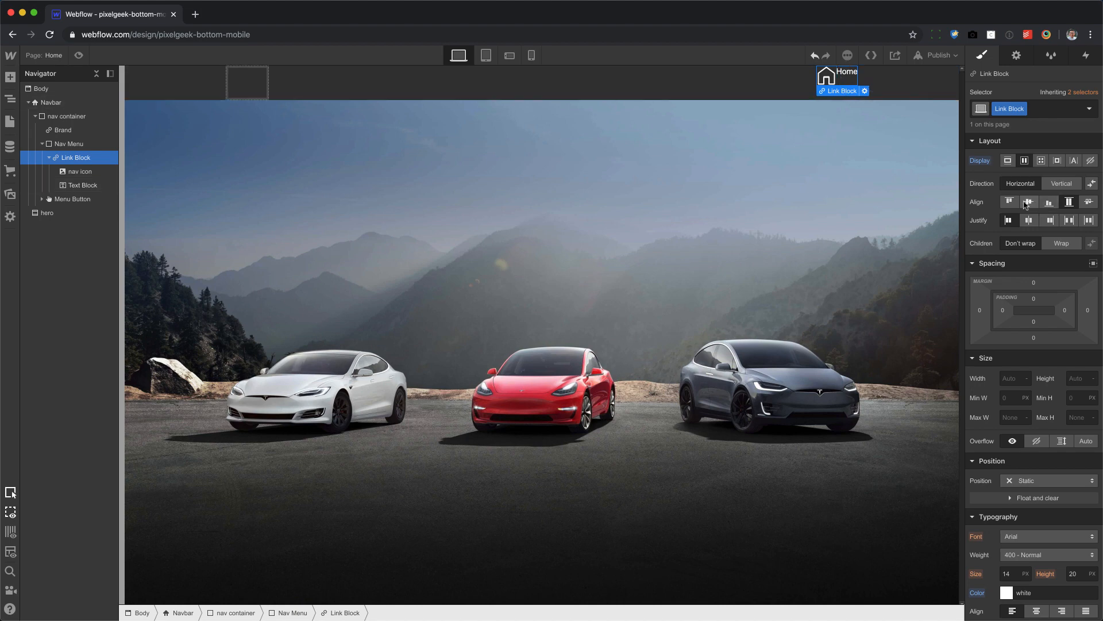
click(1029, 203)
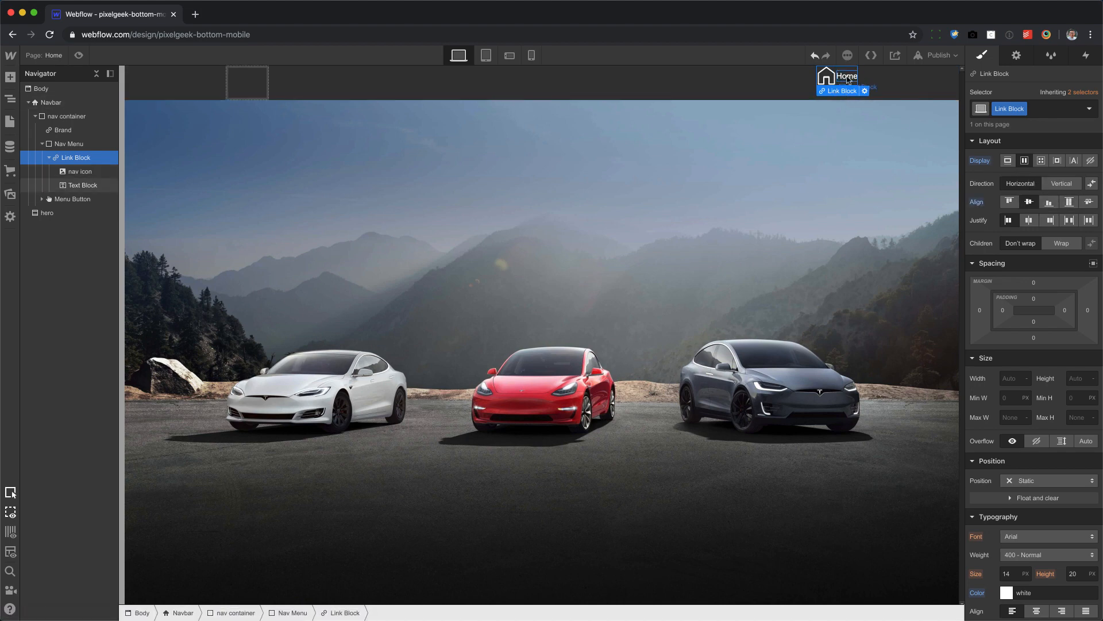
Give the nav icon a right margin of about 7 px to separate it from the Home text
click(827, 80)
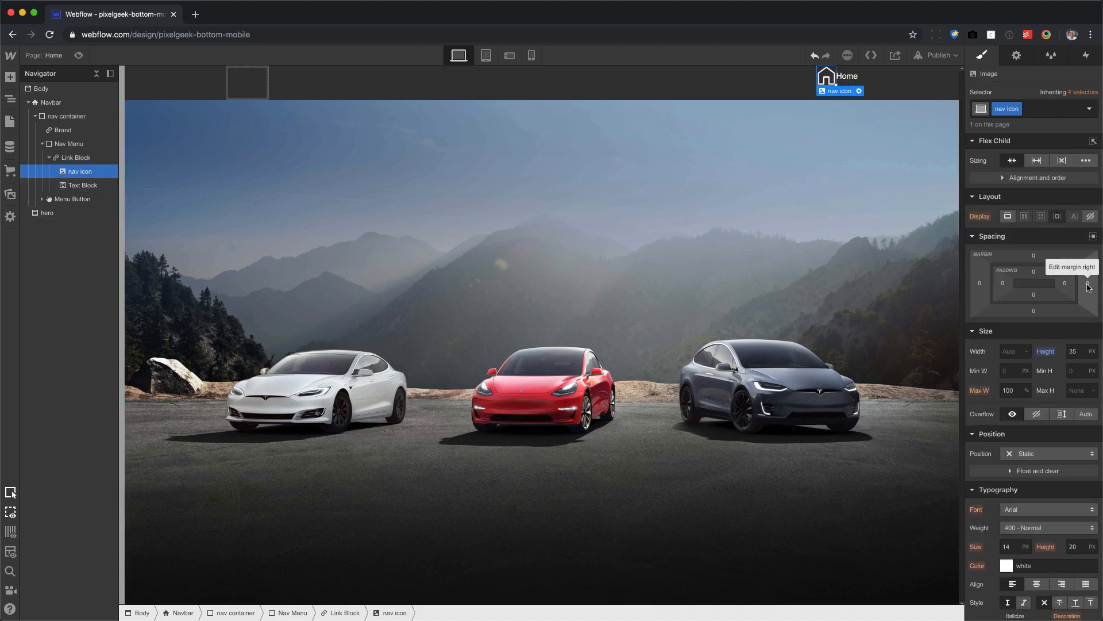
drag(1088, 287, 1099, 284)
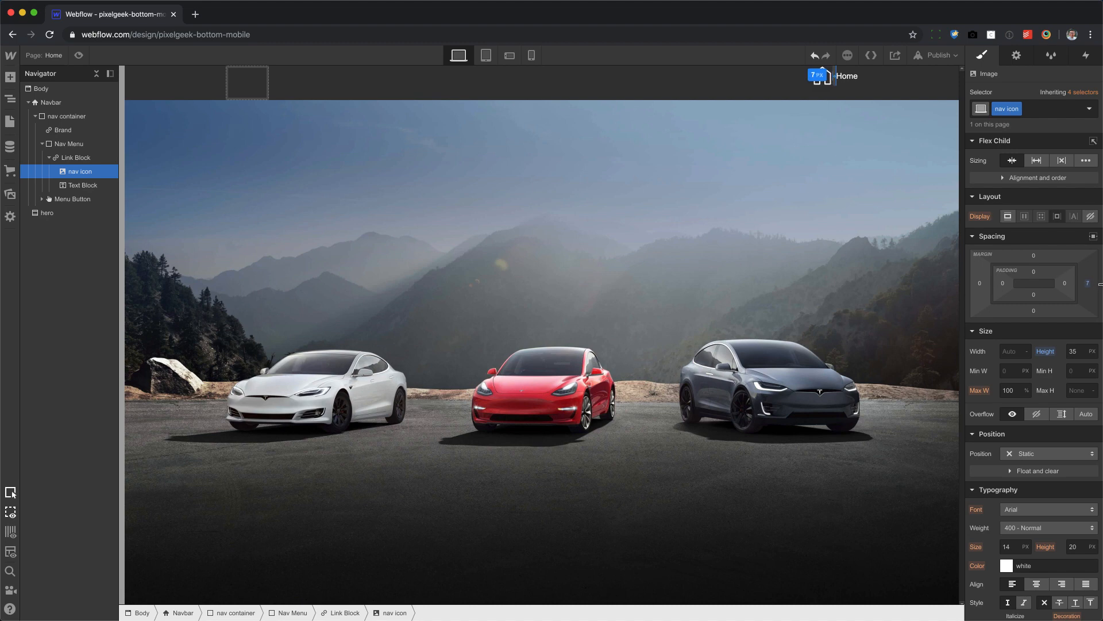
click(919, 177)
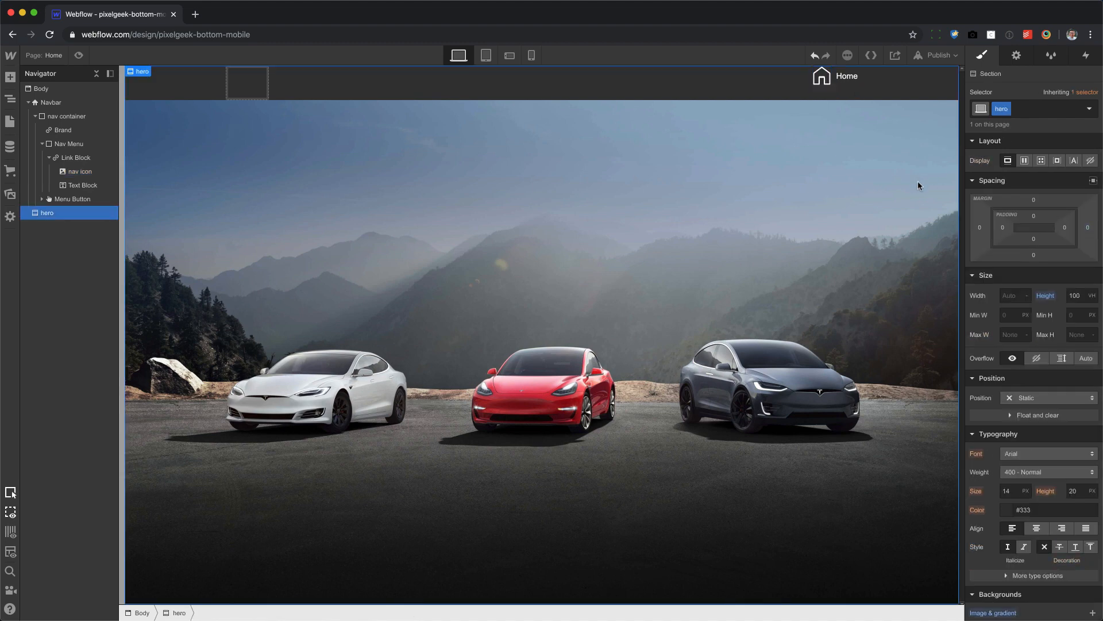
click(87, 145)
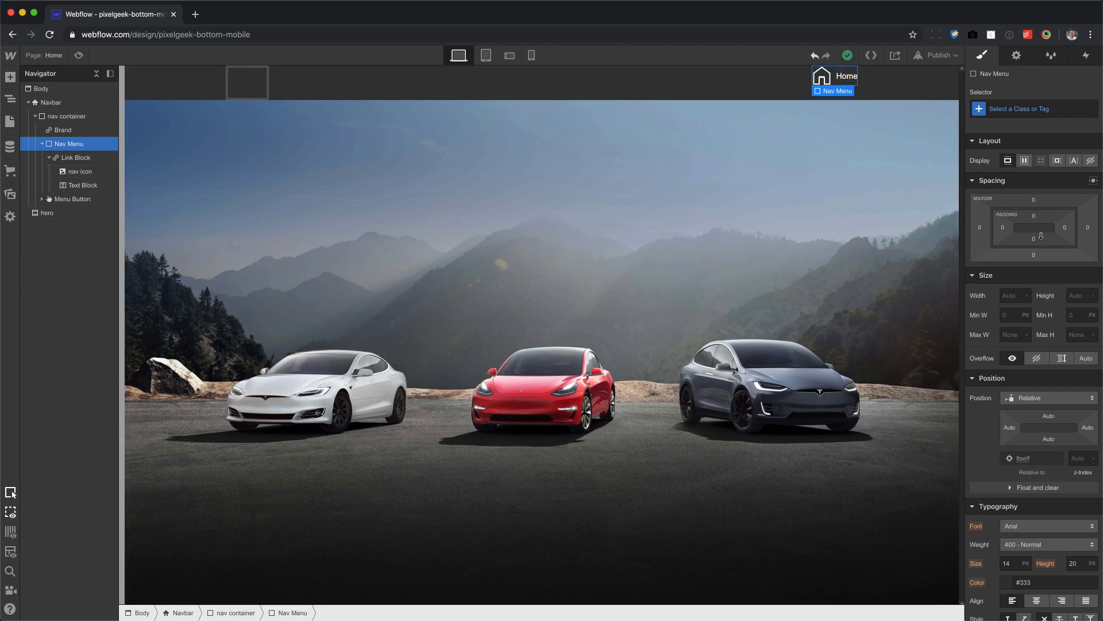
mouse_move(1039, 203)
mouse_down()
mouse_move(1042, 174)
mouse_move(1039, 202)
mouse_up()
alt+click(1037, 201)
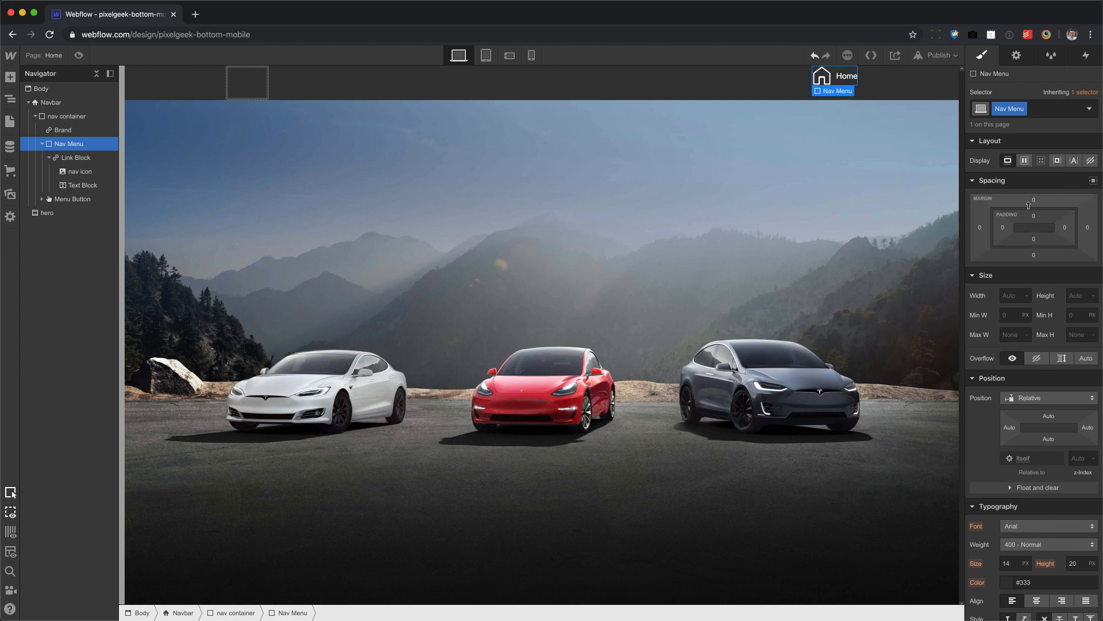
Make the nav container a horizontal flex layout, justified with space between and with its children aligned to center
click(82, 120)
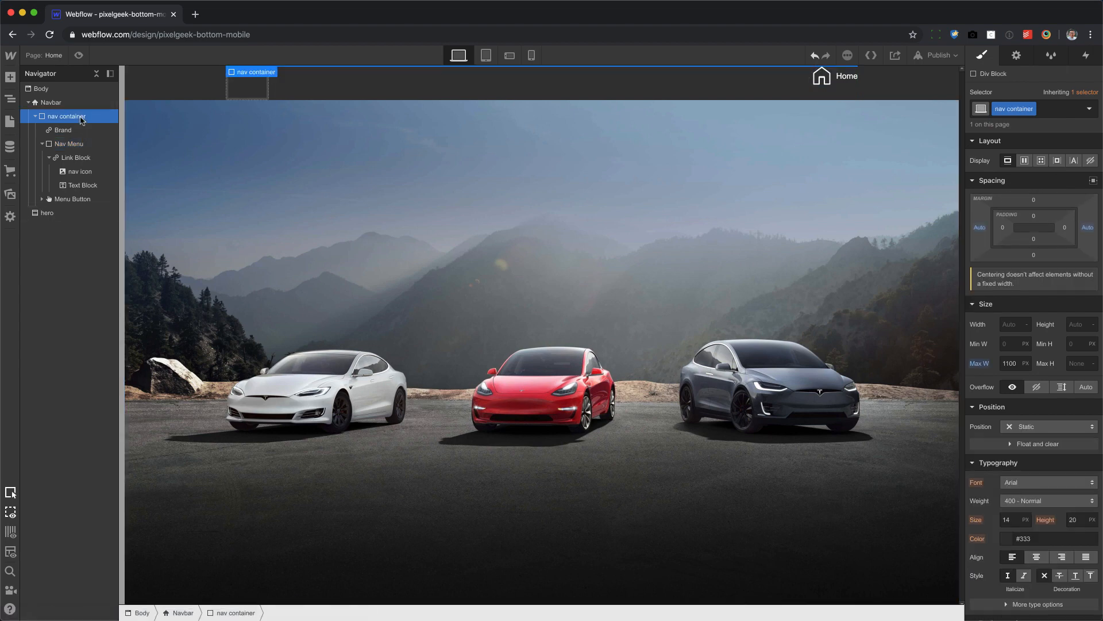
click(1026, 162)
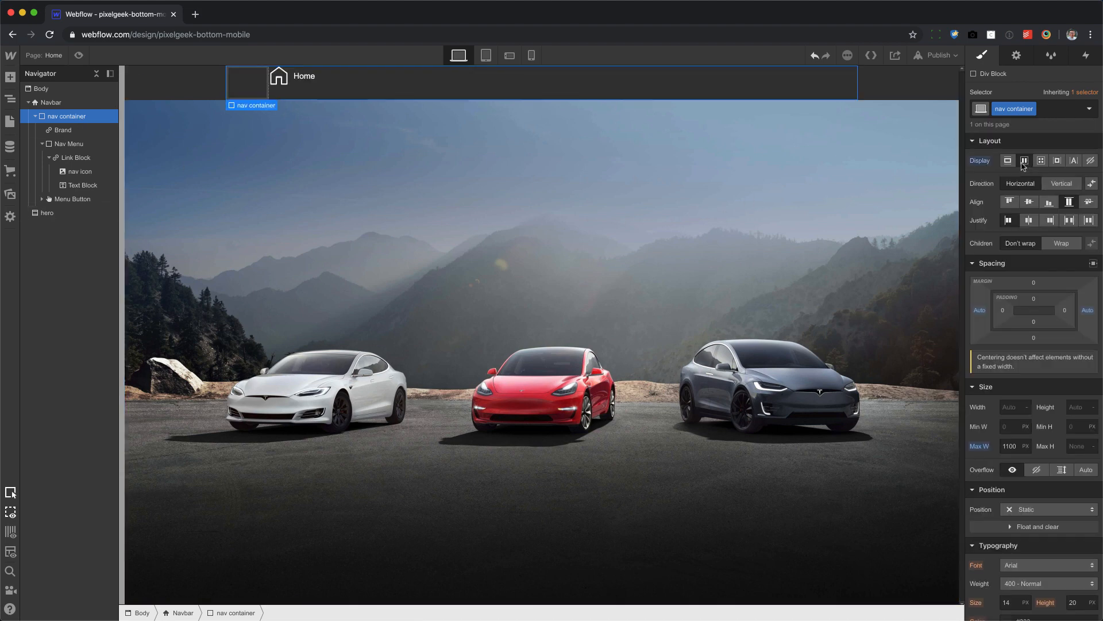
click(1069, 221)
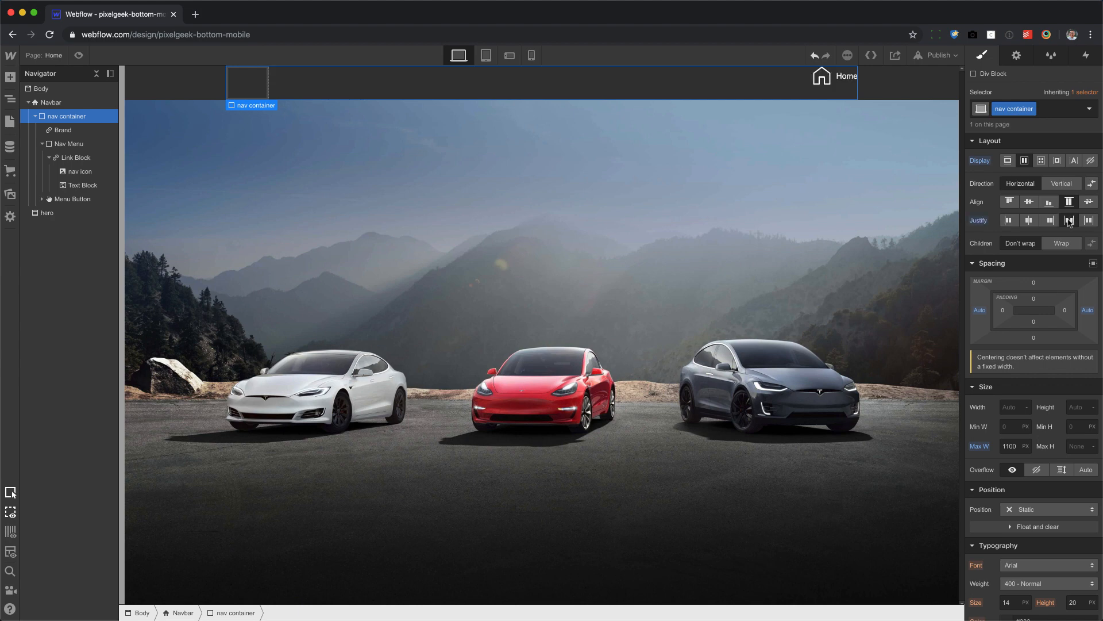
click(1029, 202)
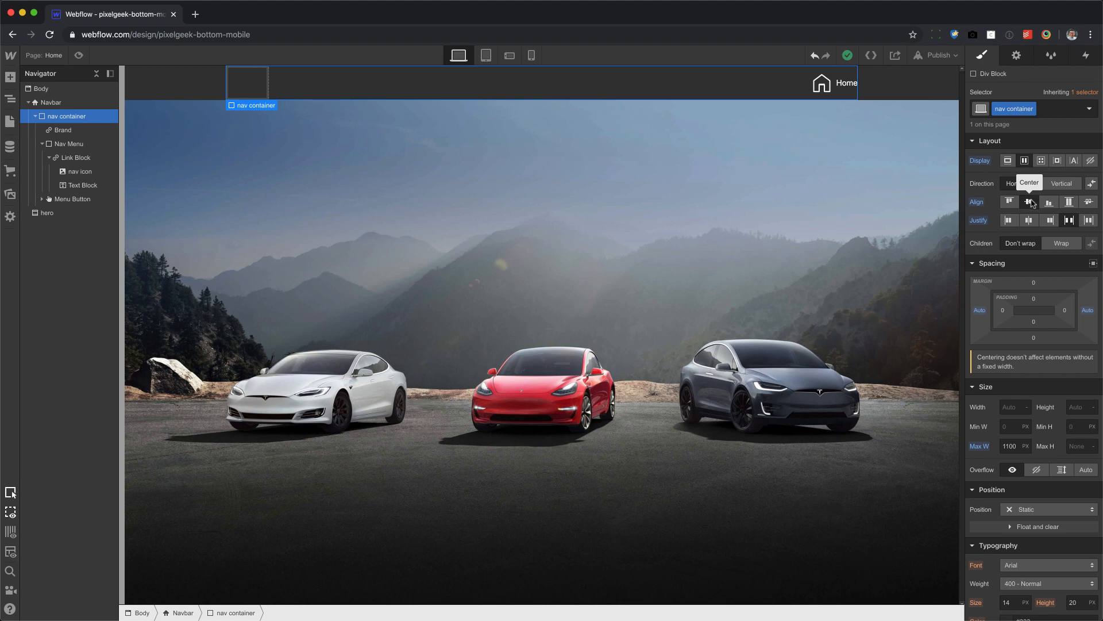
Duplicate the Home link block three times inside the Nav Menu, making four links in total
click(78, 157)
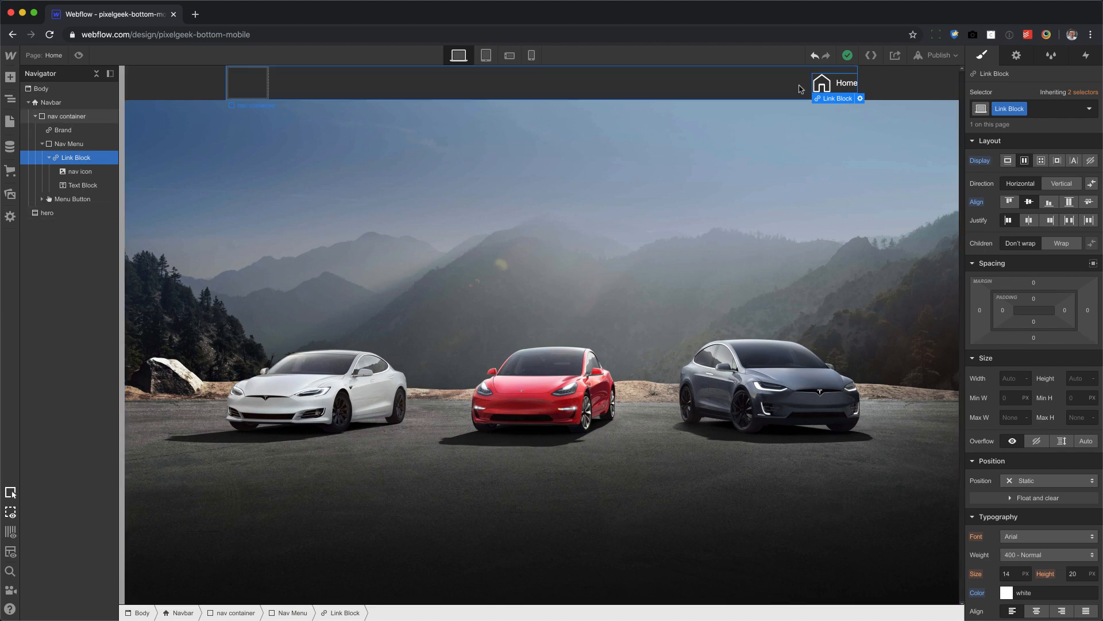
key(super+d)
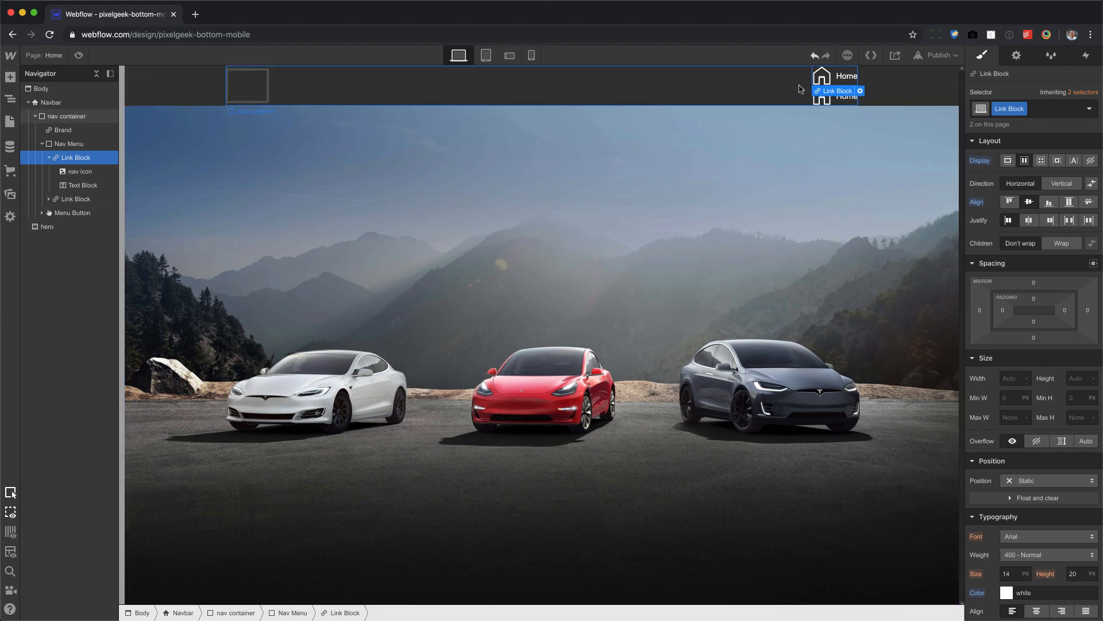
key(super+d)
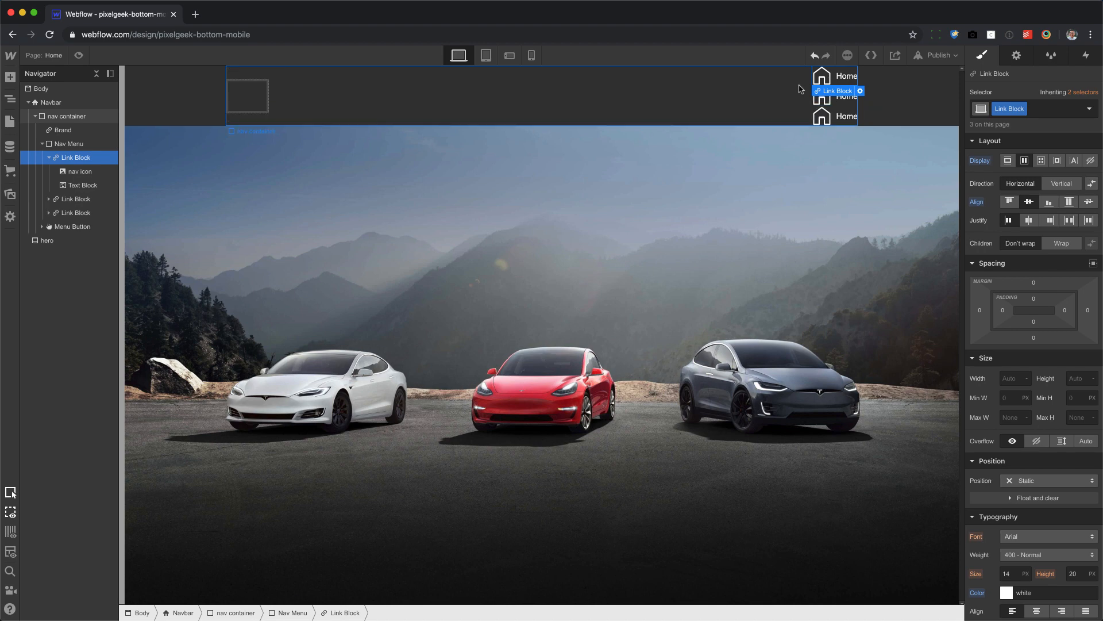
key(super+d)
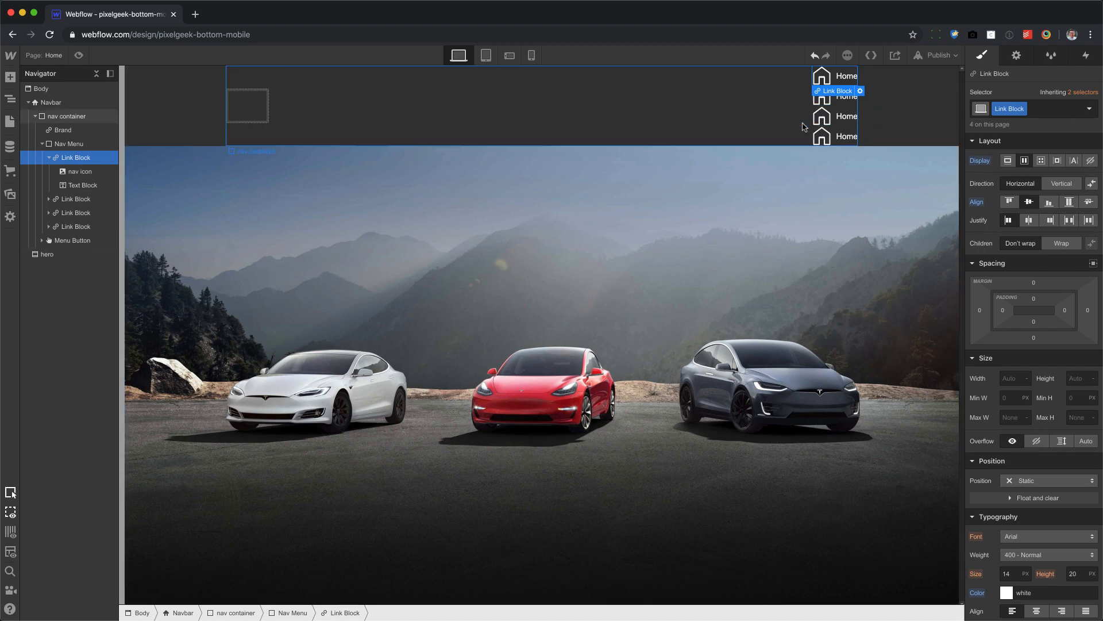
click(50, 158)
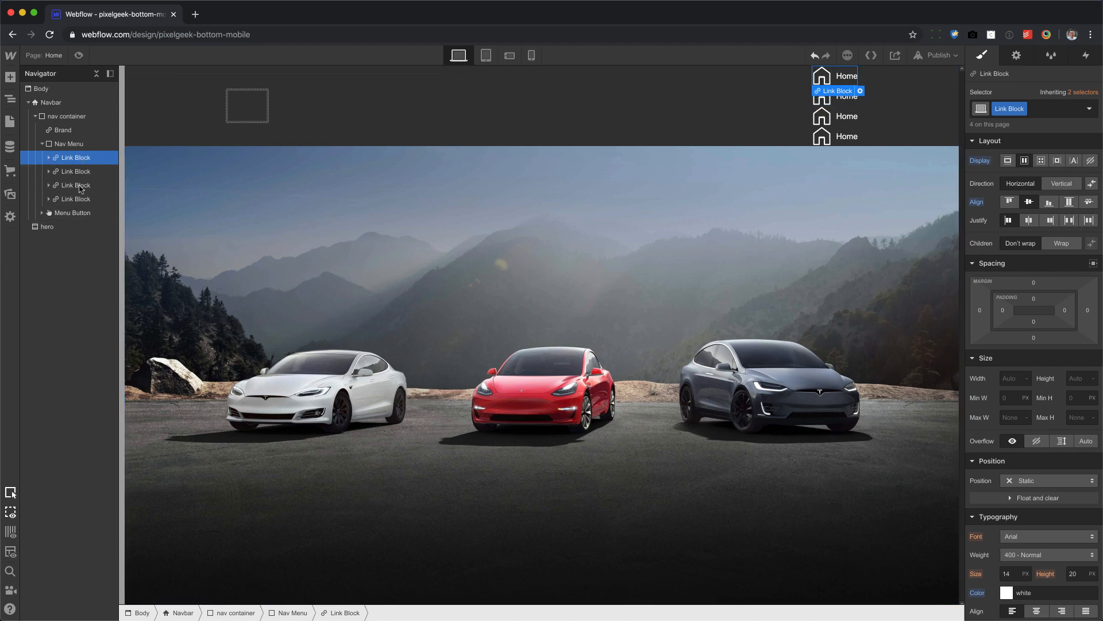
Try to set the Nav Menu's flex child sizing to grow if possible
click(79, 148)
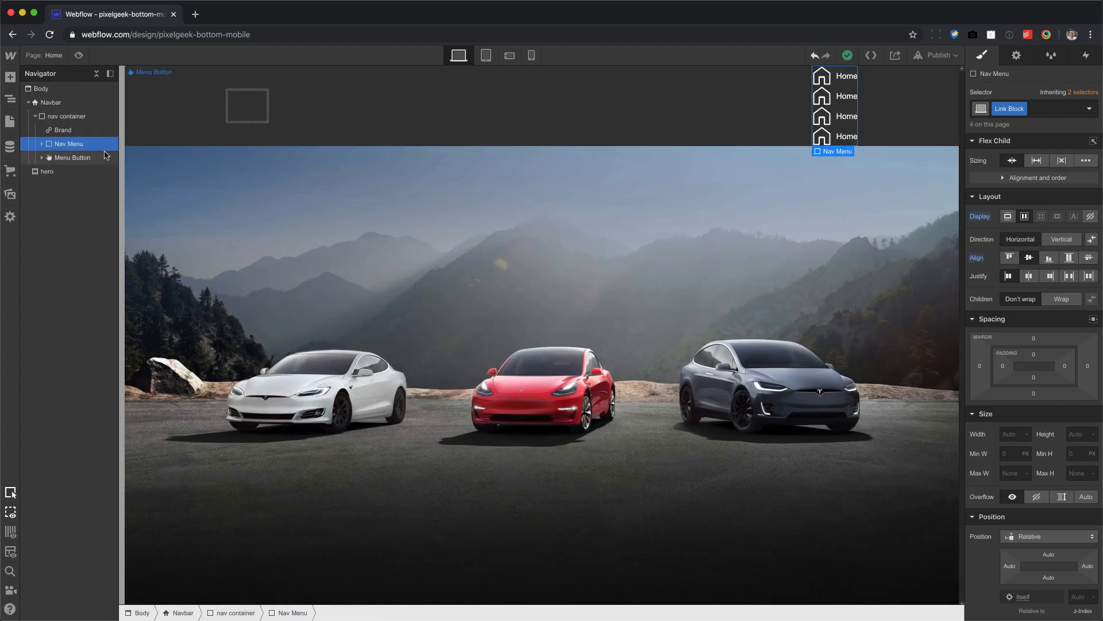
click(42, 144)
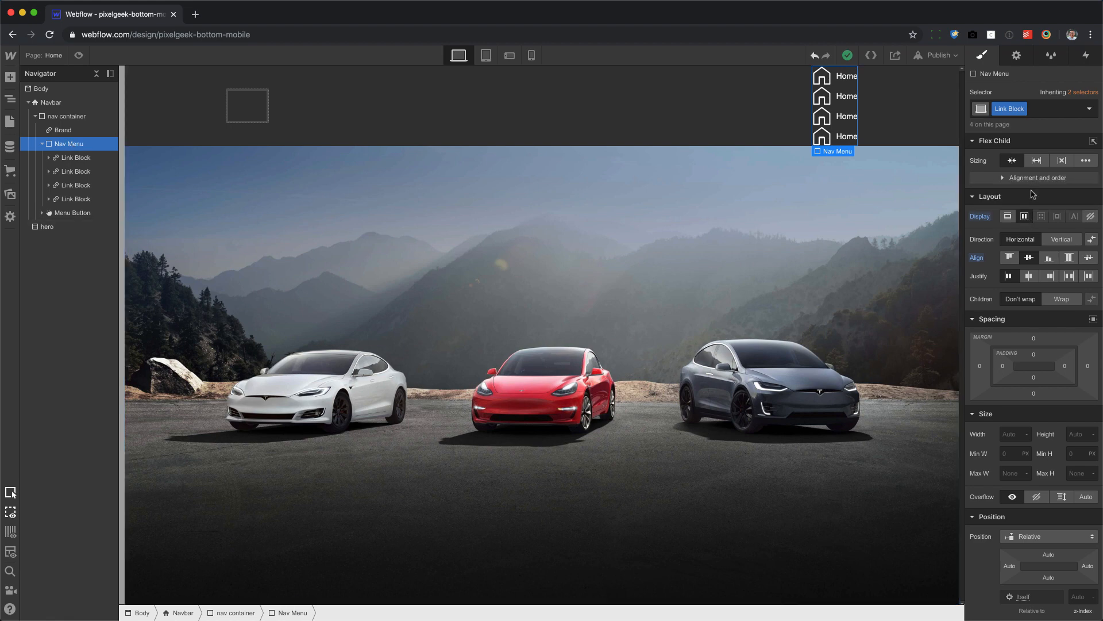
click(1036, 160)
click(1036, 160)
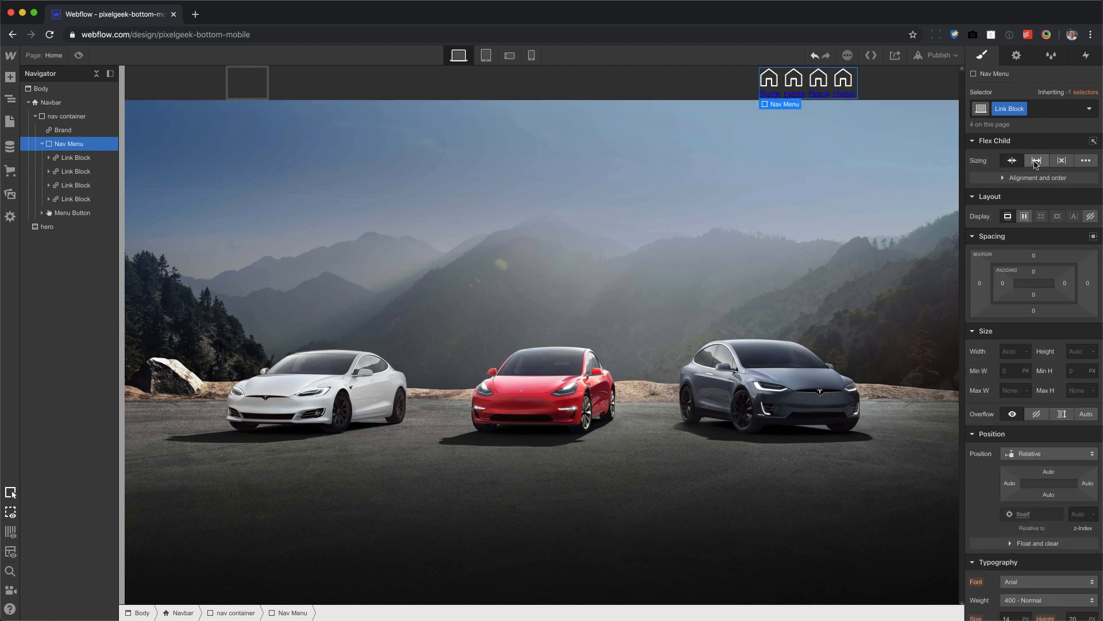
click(1035, 161)
click(1035, 162)
click(1035, 162)
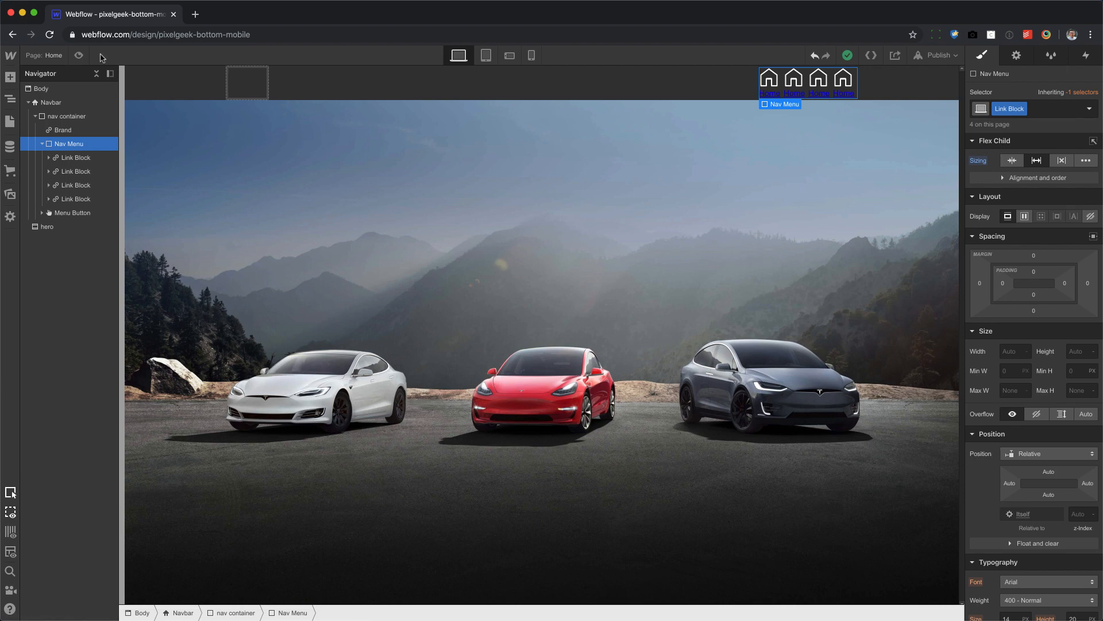
click(1013, 161)
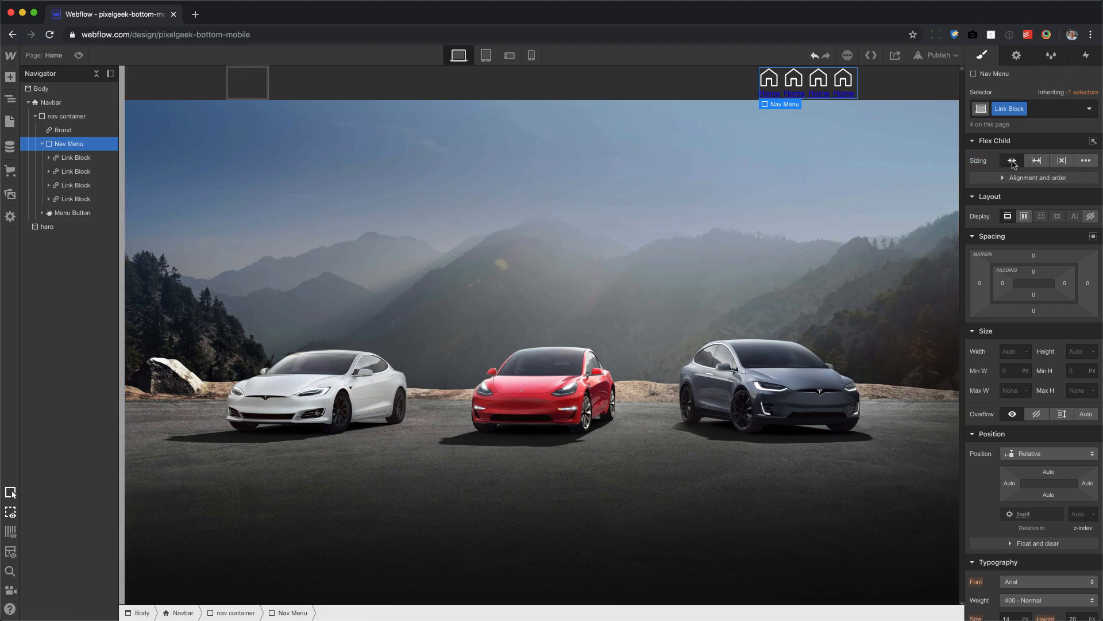
Reload the site in the Designer, confirming the reload despite possibly unsaved changes
click(100, 159)
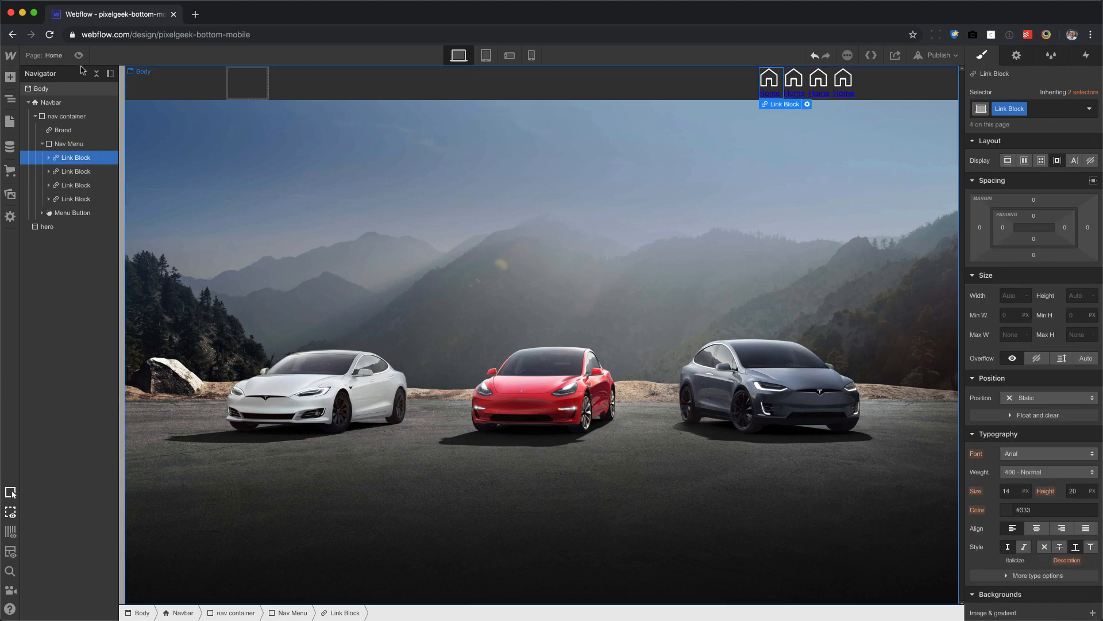
click(50, 35)
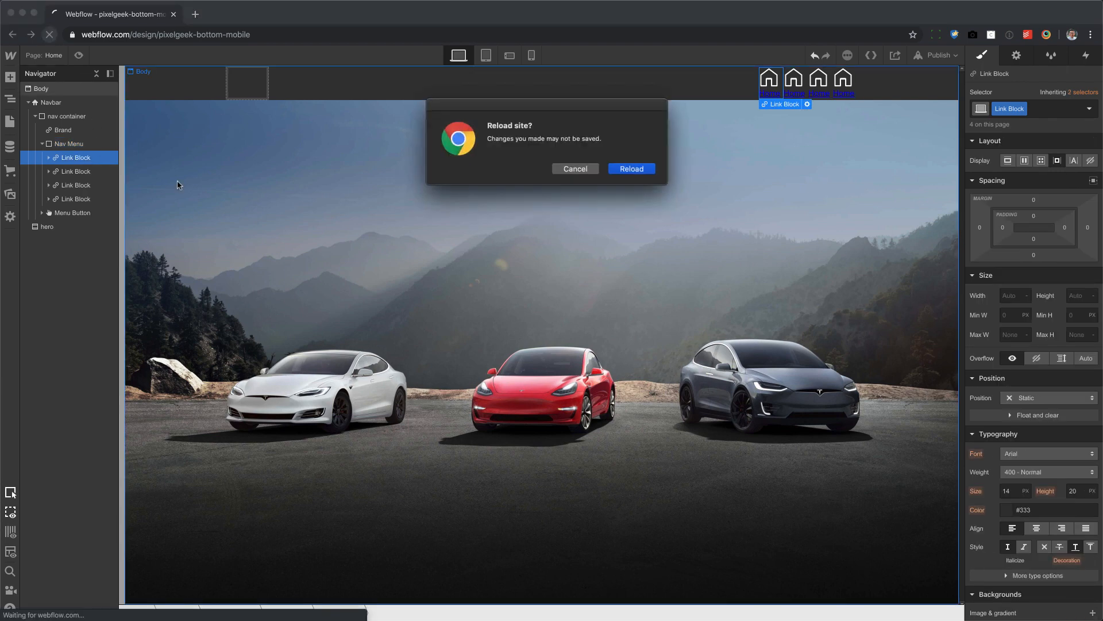
click(646, 171)
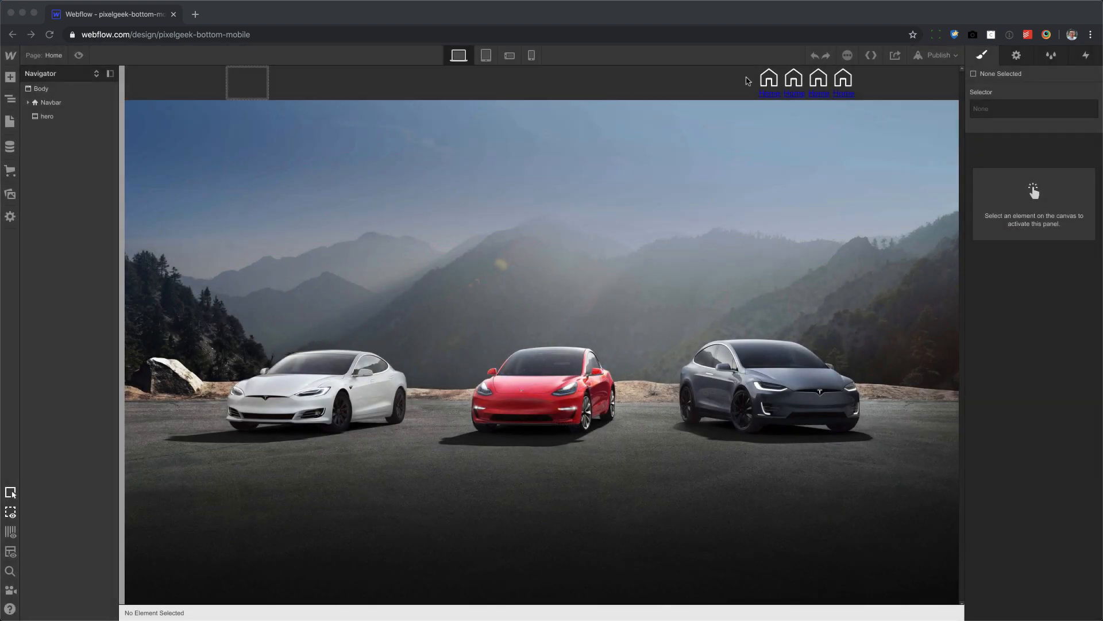
Try the grow-if-possible sizing on the Nav Menu within the nav container, and undo it
click(772, 81)
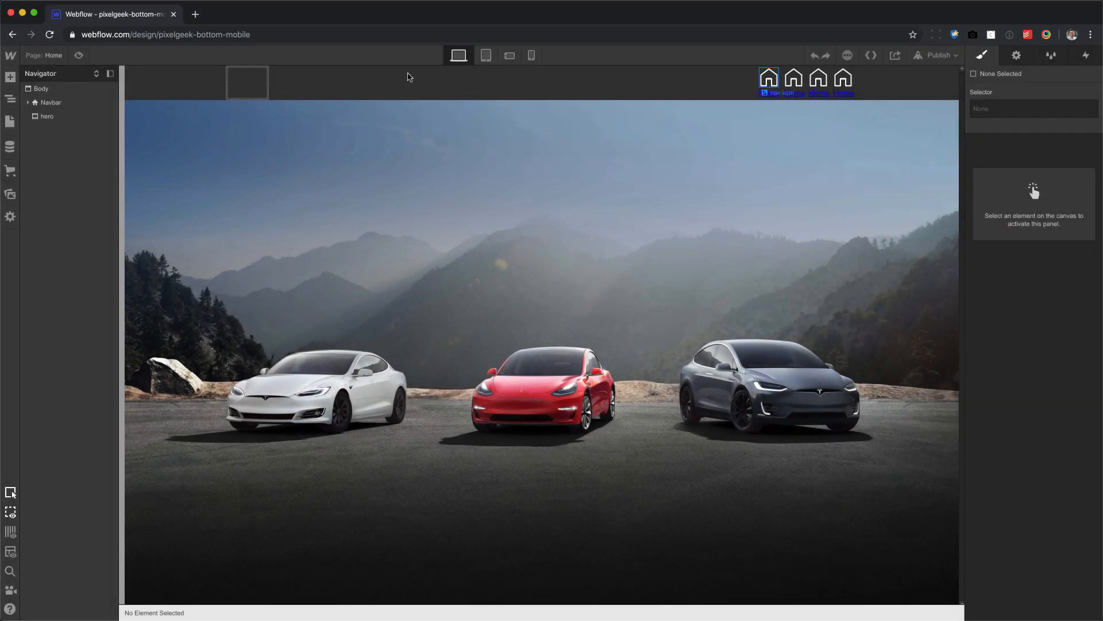
click(71, 144)
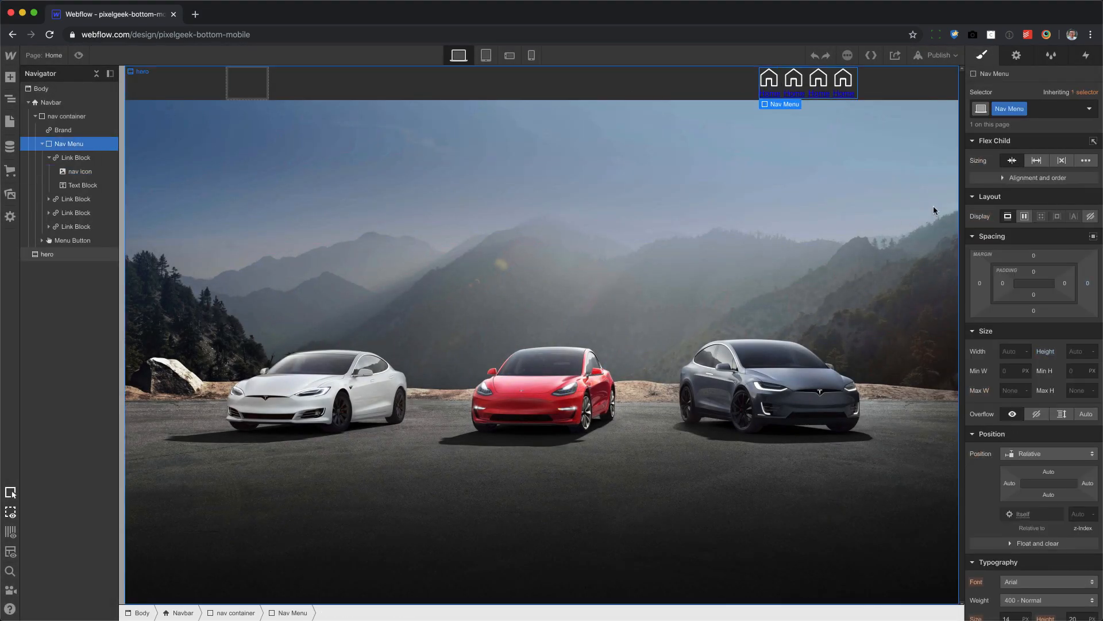
click(1037, 161)
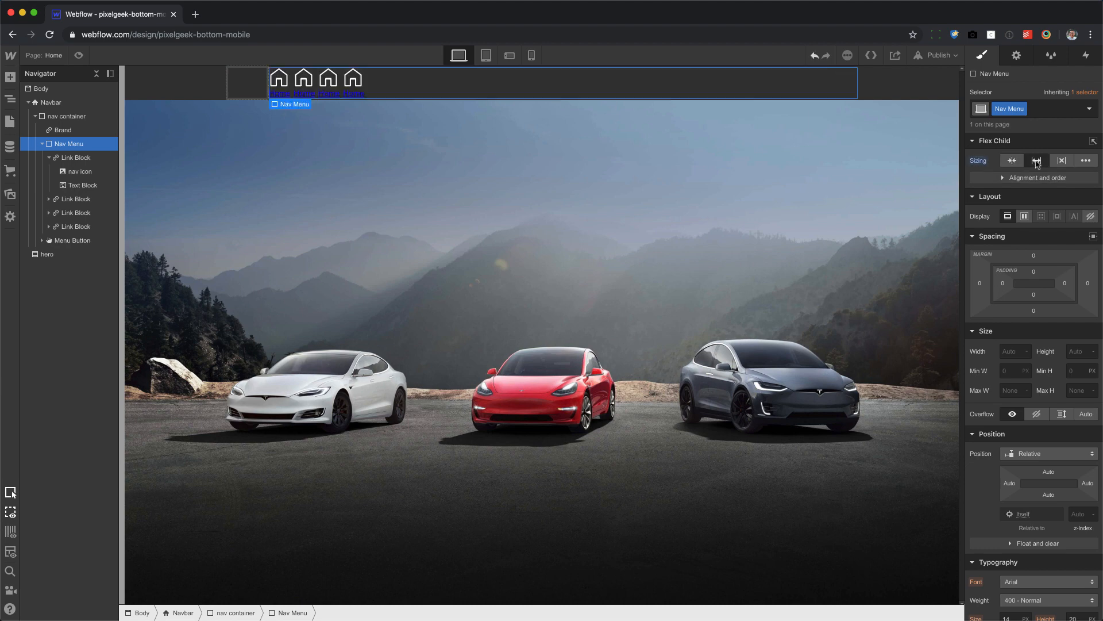
click(1037, 161)
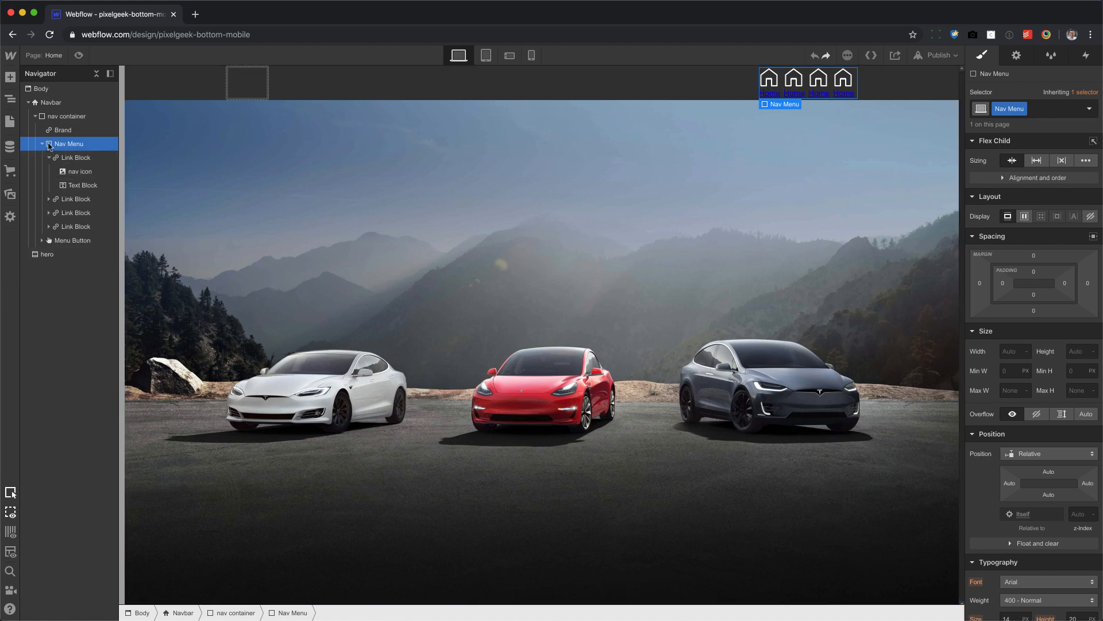
Restyle the Link Block class with white text, no decoration, and a horizontal flex layout with children aligned to center
click(65, 158)
click(48, 157)
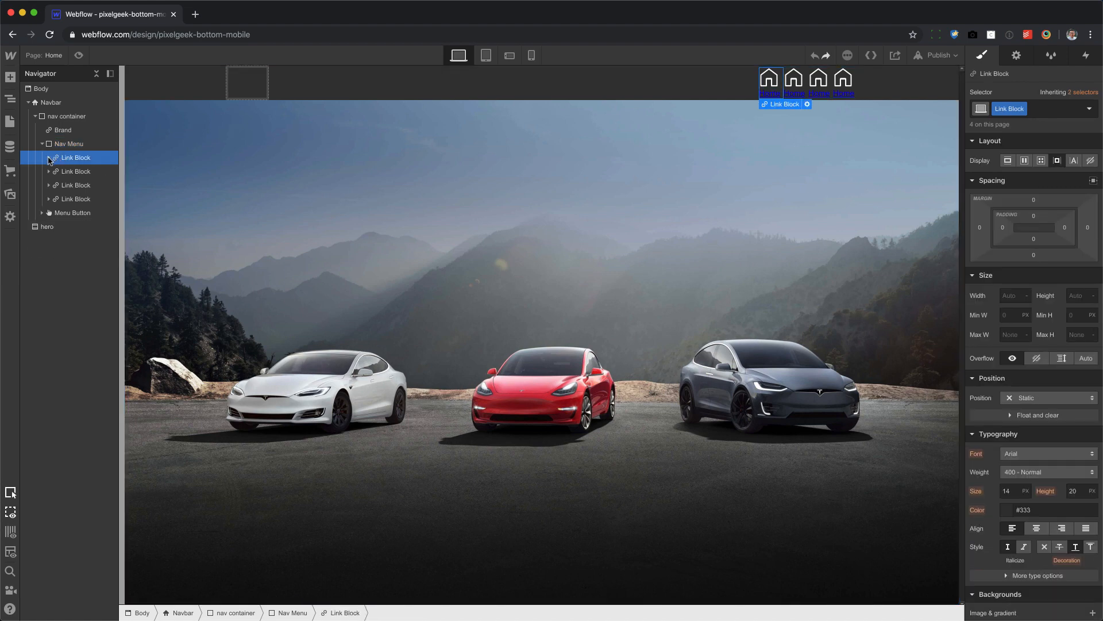
click(1045, 546)
click(1008, 509)
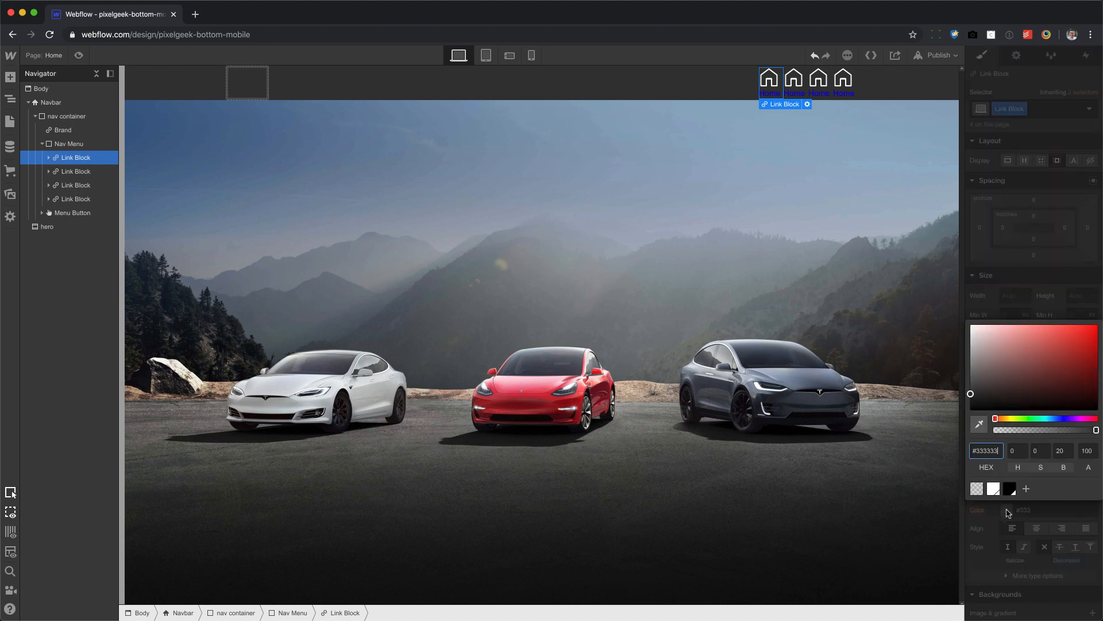
click(994, 488)
click(1020, 260)
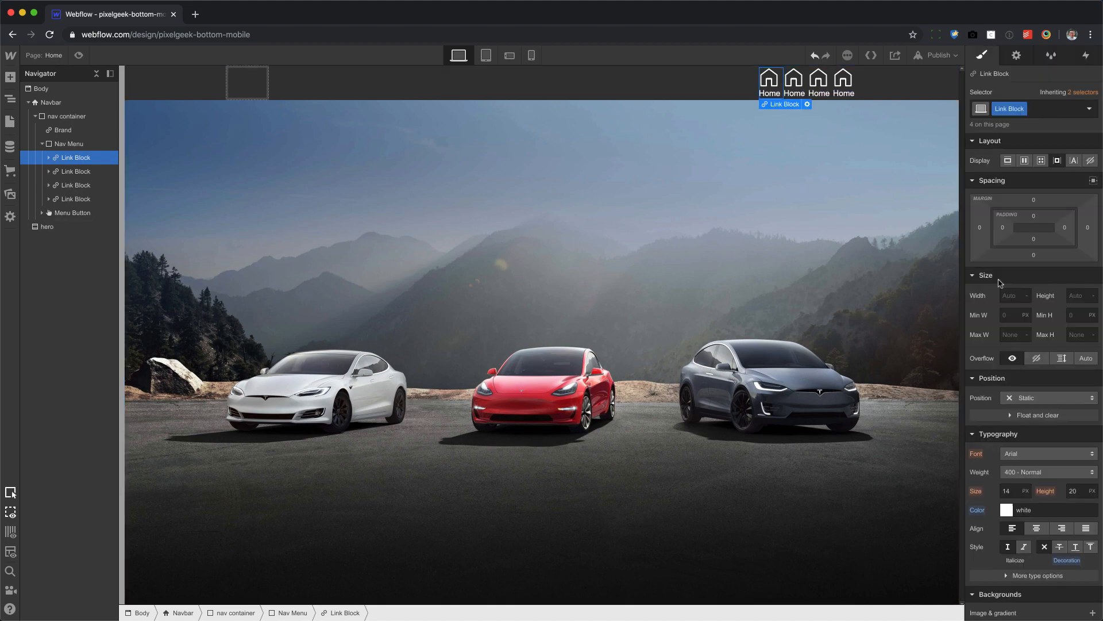
click(1026, 161)
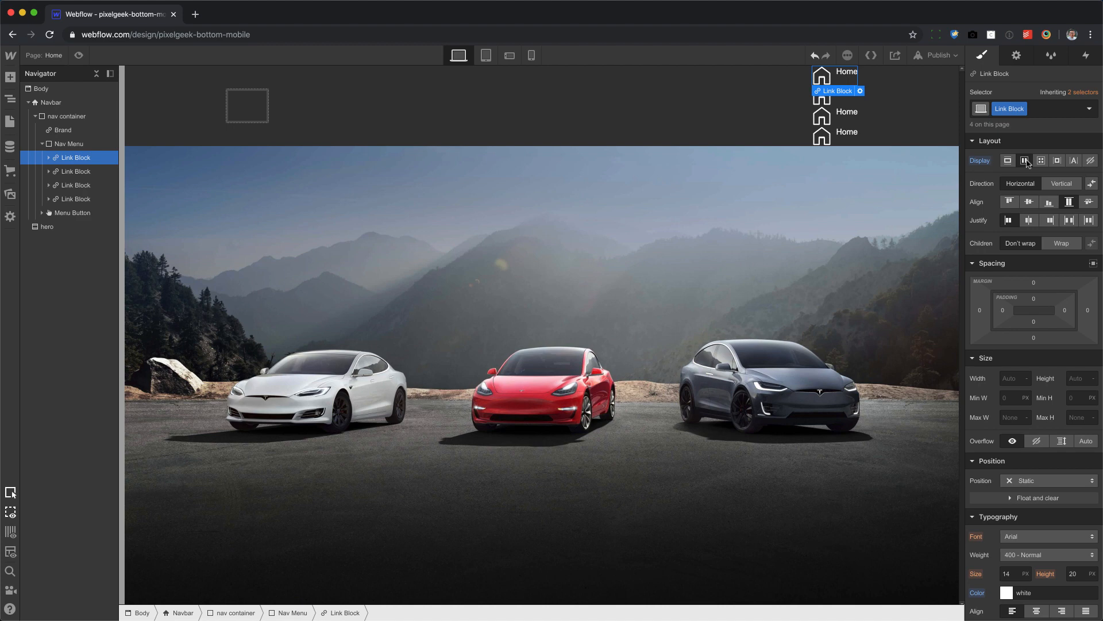
click(1028, 202)
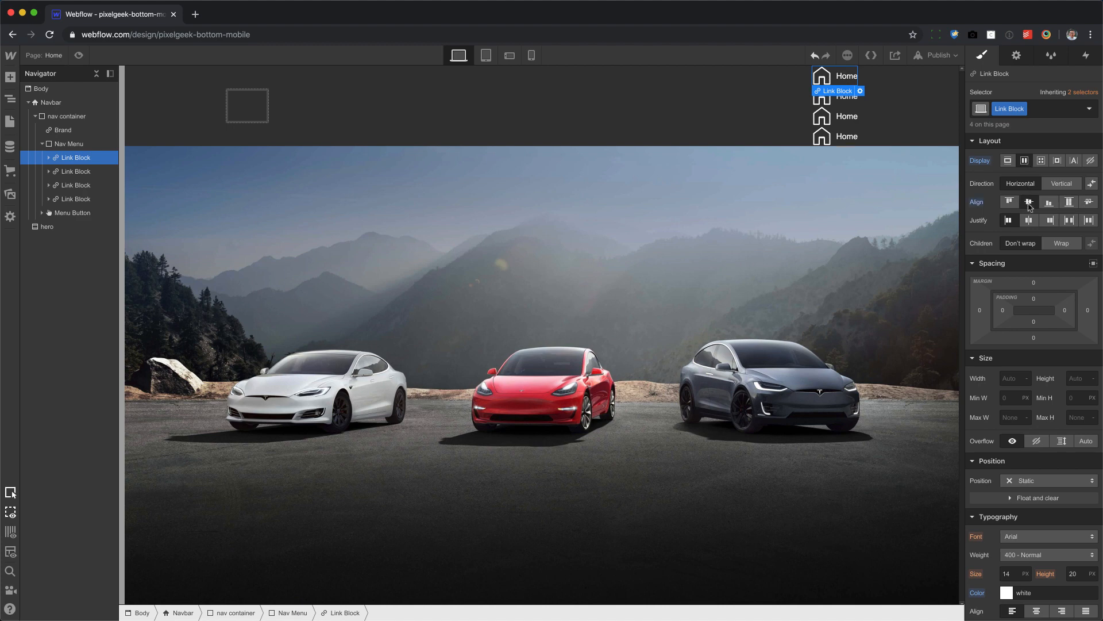
Make the Nav Menu a horizontal flex layout and give its link blocks left and right margins of about 16 px
click(87, 143)
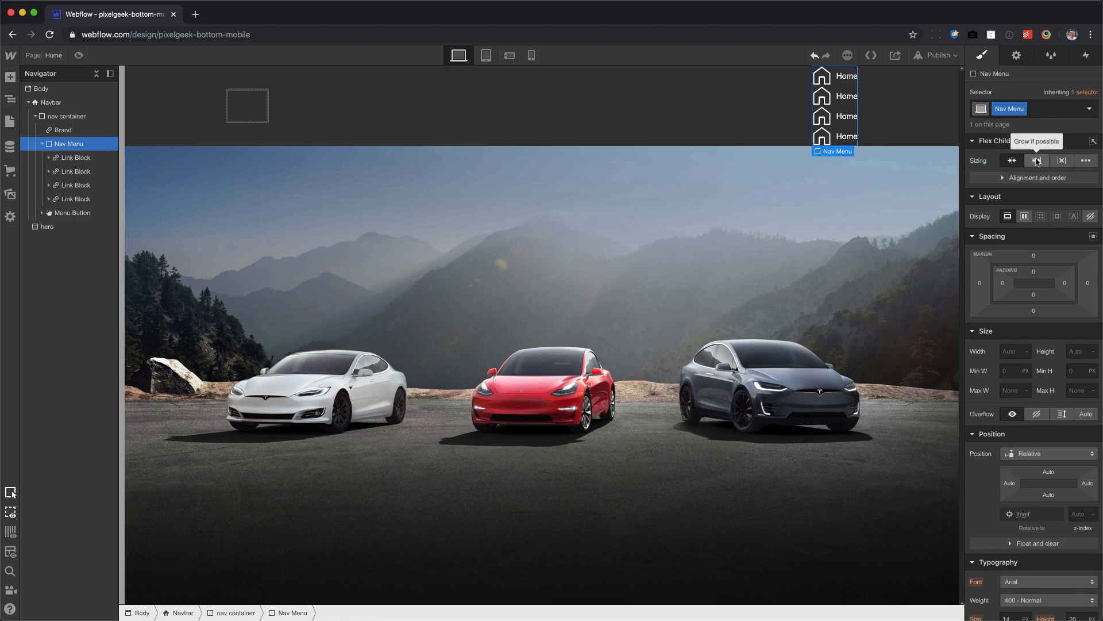
click(1025, 217)
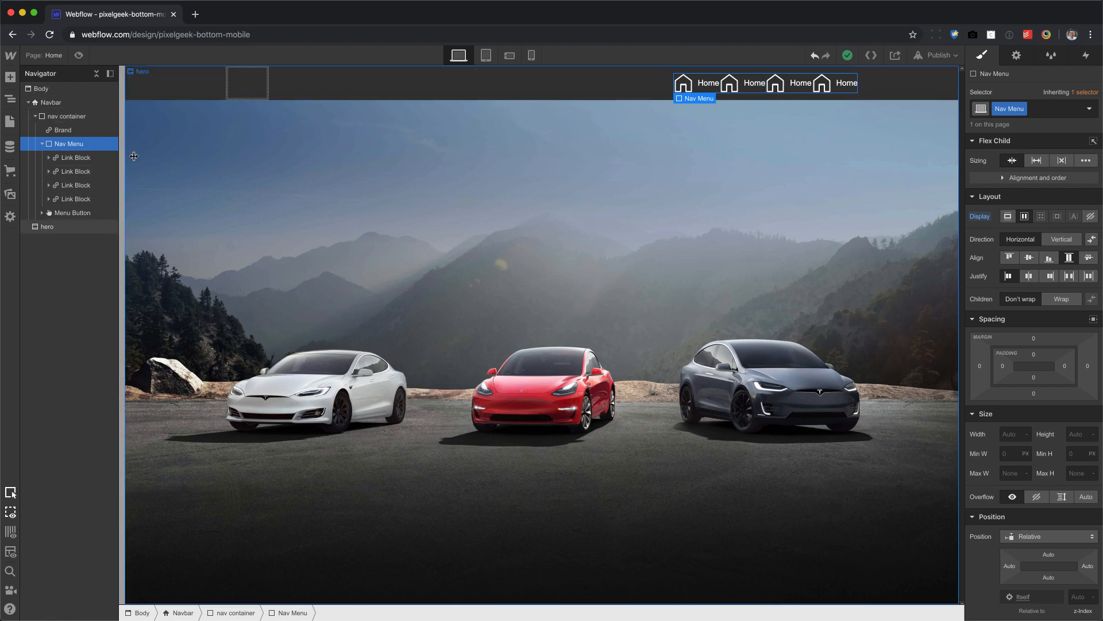
click(75, 157)
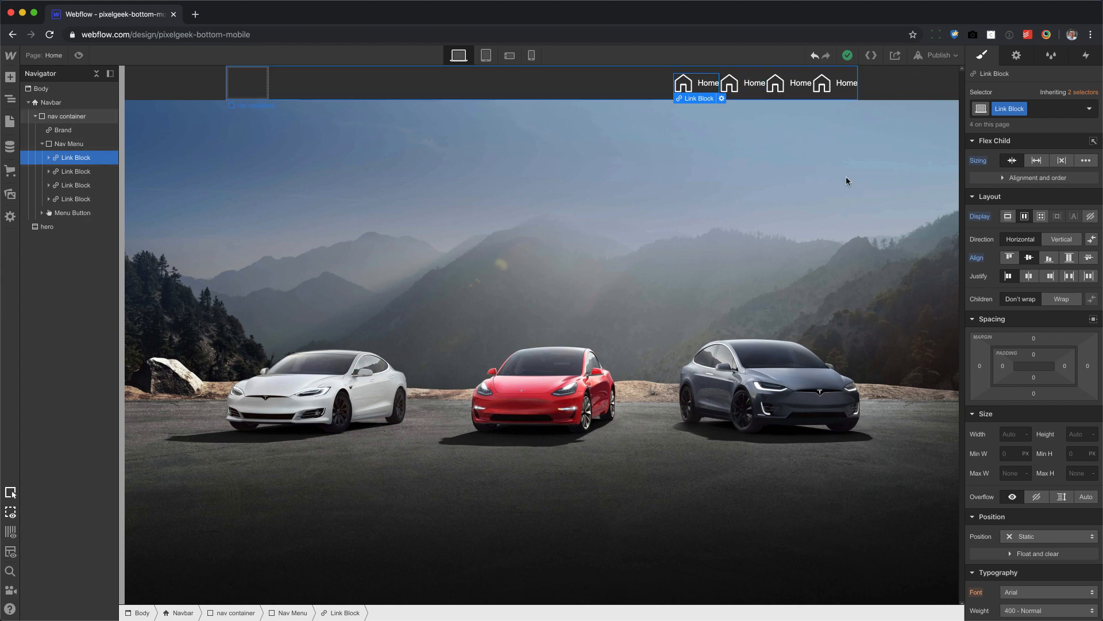
drag(1087, 368, 1102, 366)
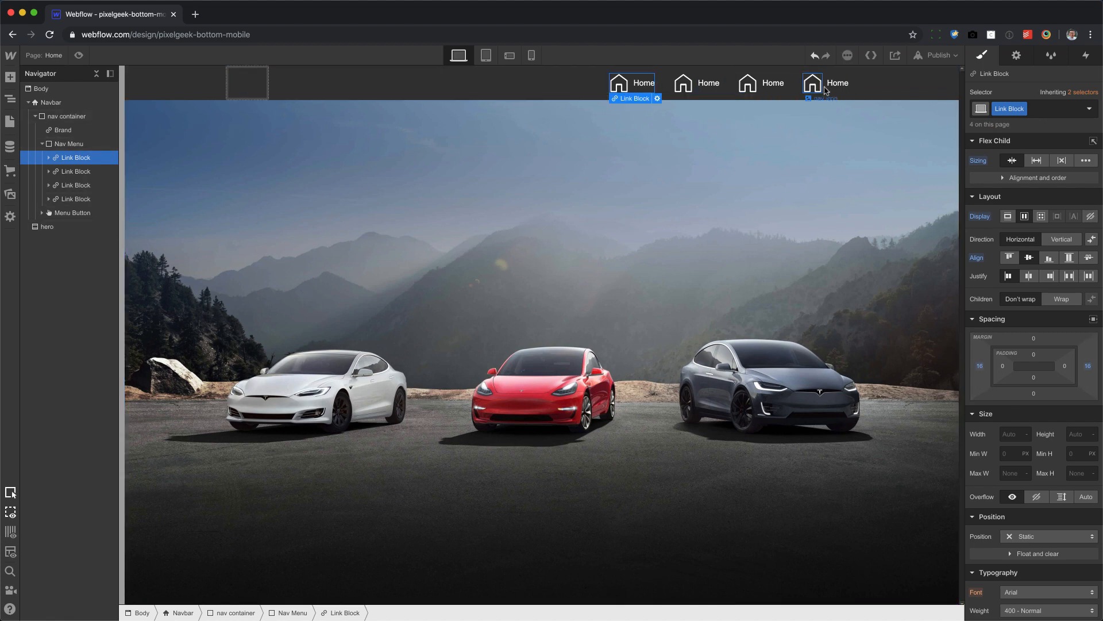
Replace the second link's house icon with about.svg from the site's image assets
double_click(682, 86)
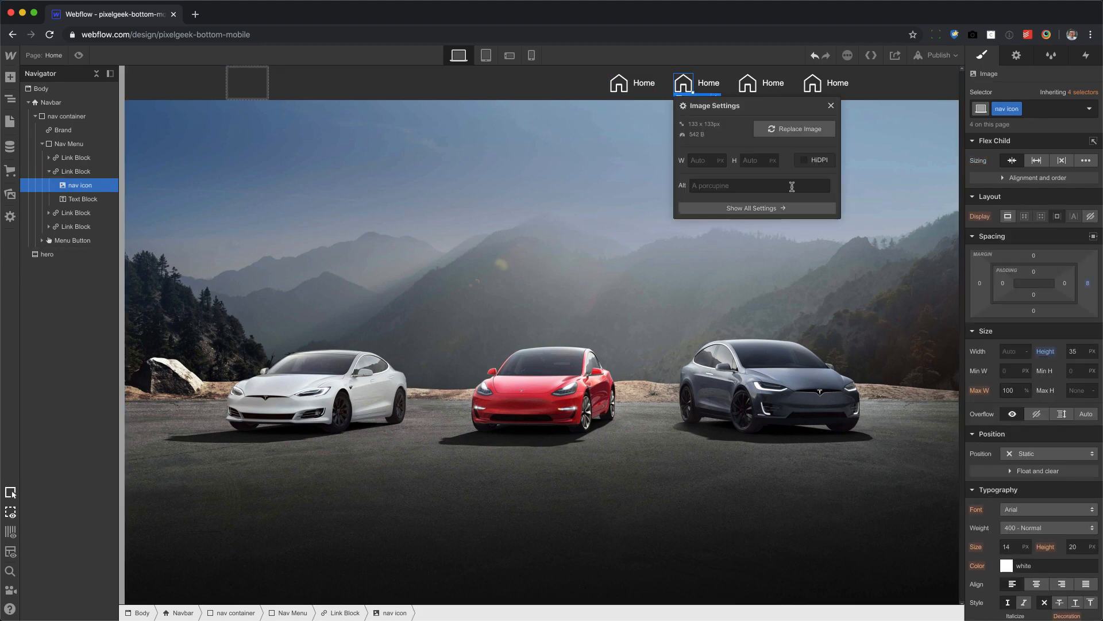
click(804, 132)
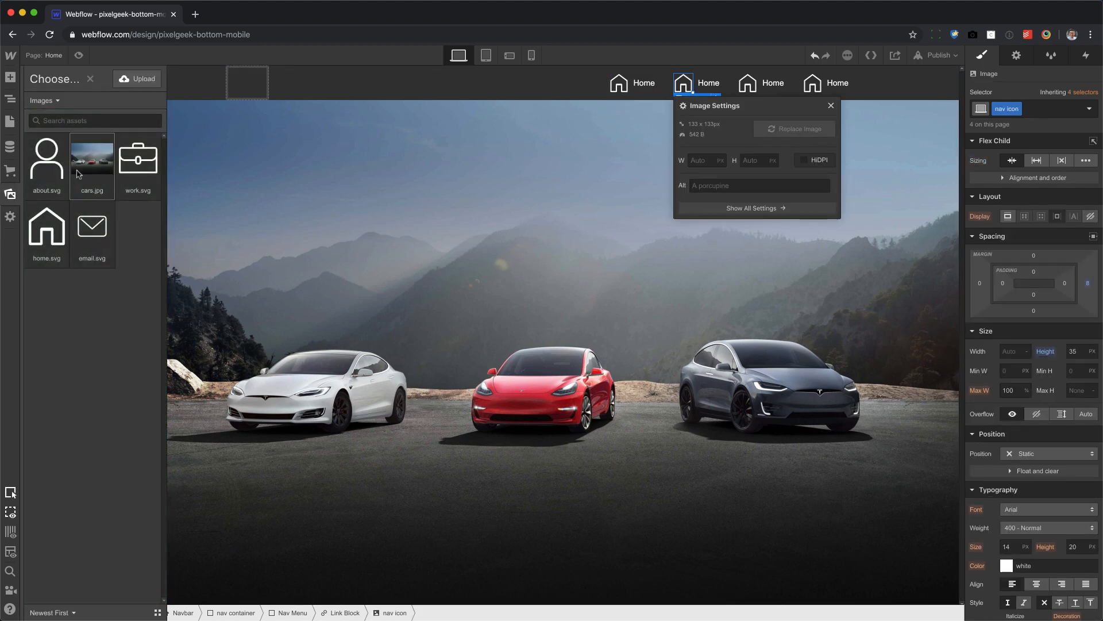
click(62, 170)
Replace the third link's house icon with the work.svg image
double_click(749, 86)
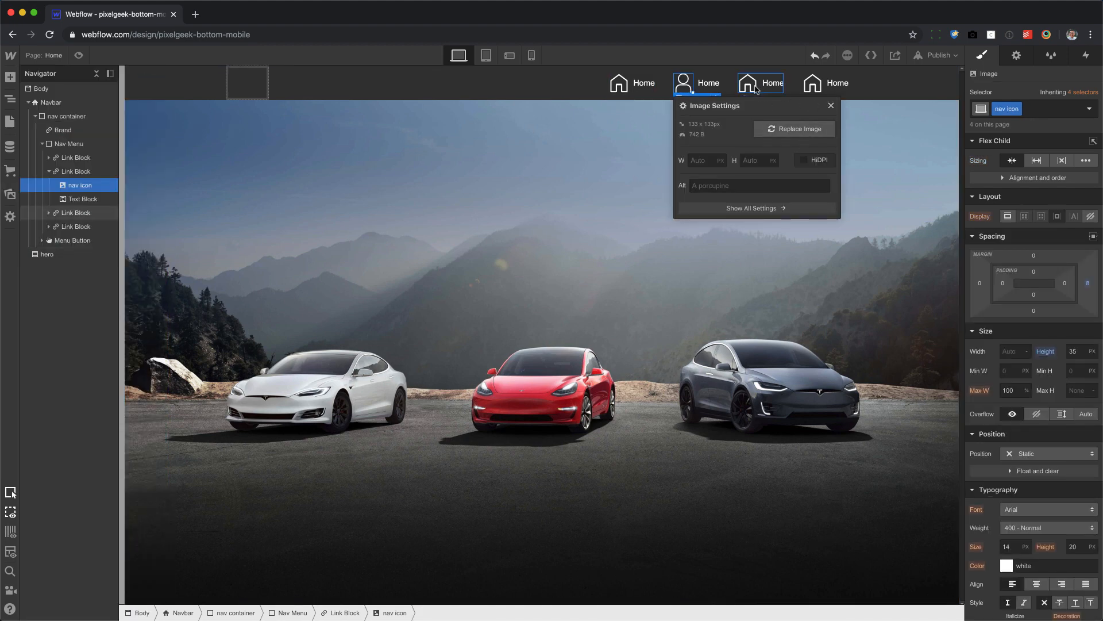
click(859, 129)
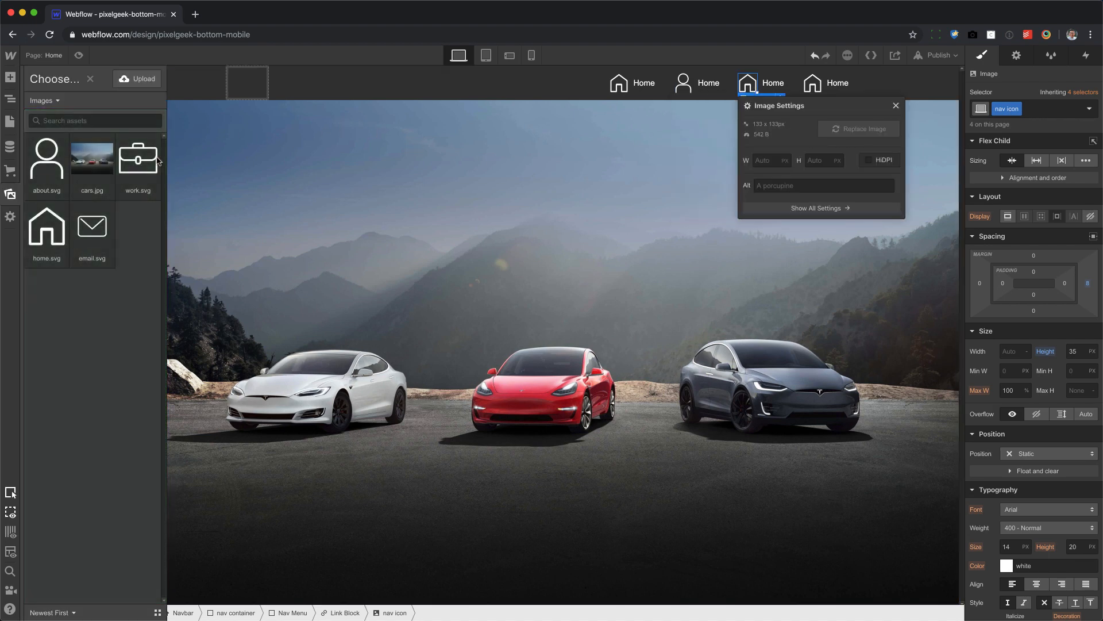
click(138, 161)
Replace the fourth link's house icon with the email.svg image
double_click(812, 83)
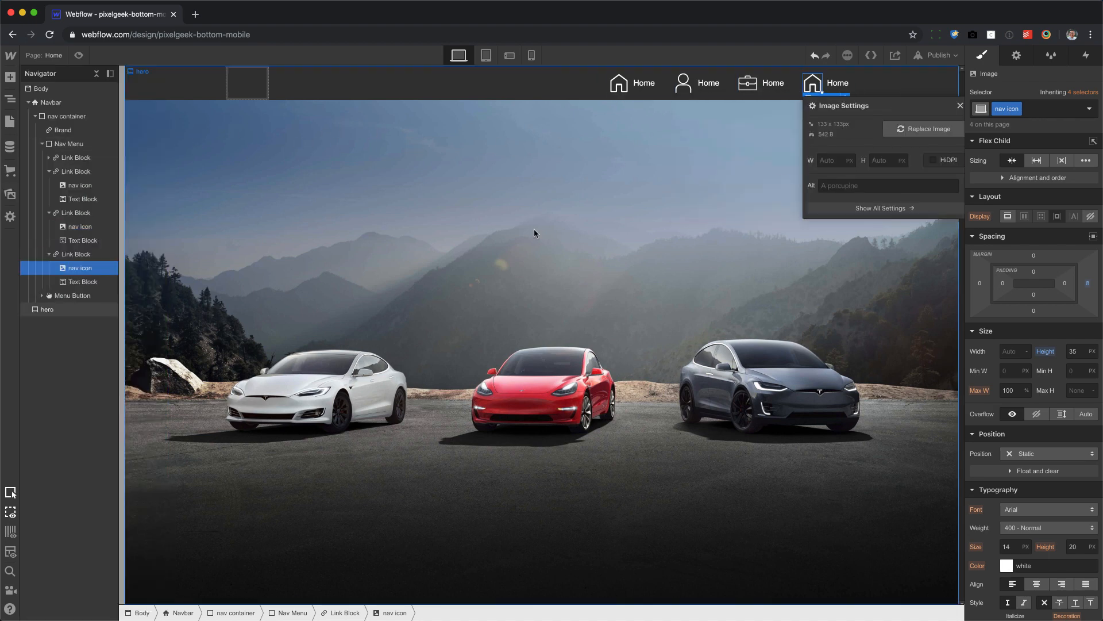
click(914, 129)
click(93, 227)
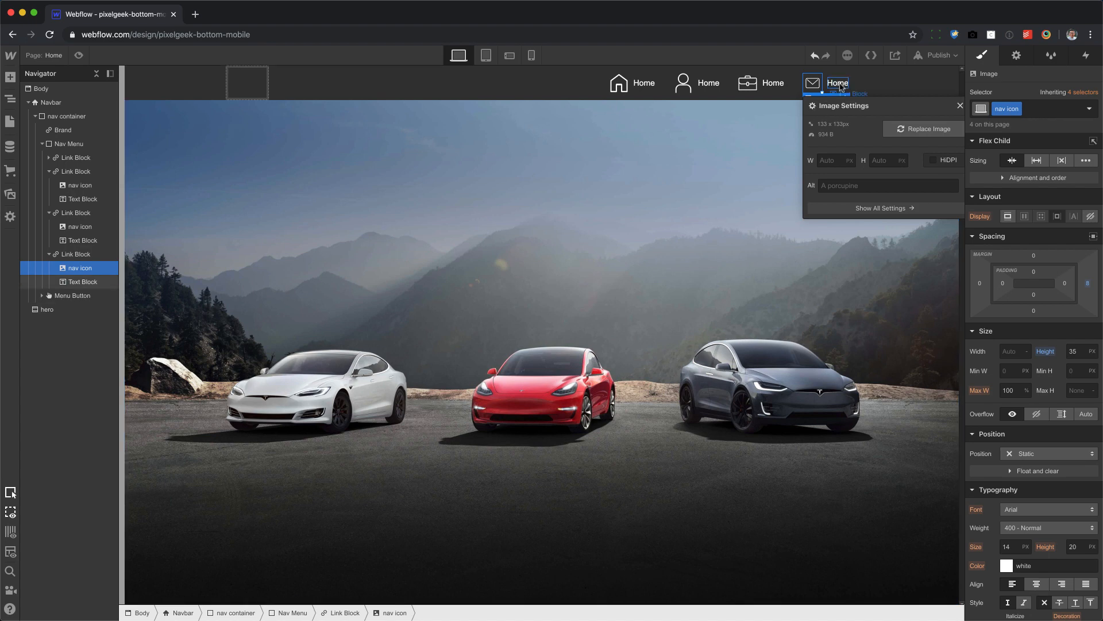
Change the text beside the person icon in the second link to "About"
click(708, 82)
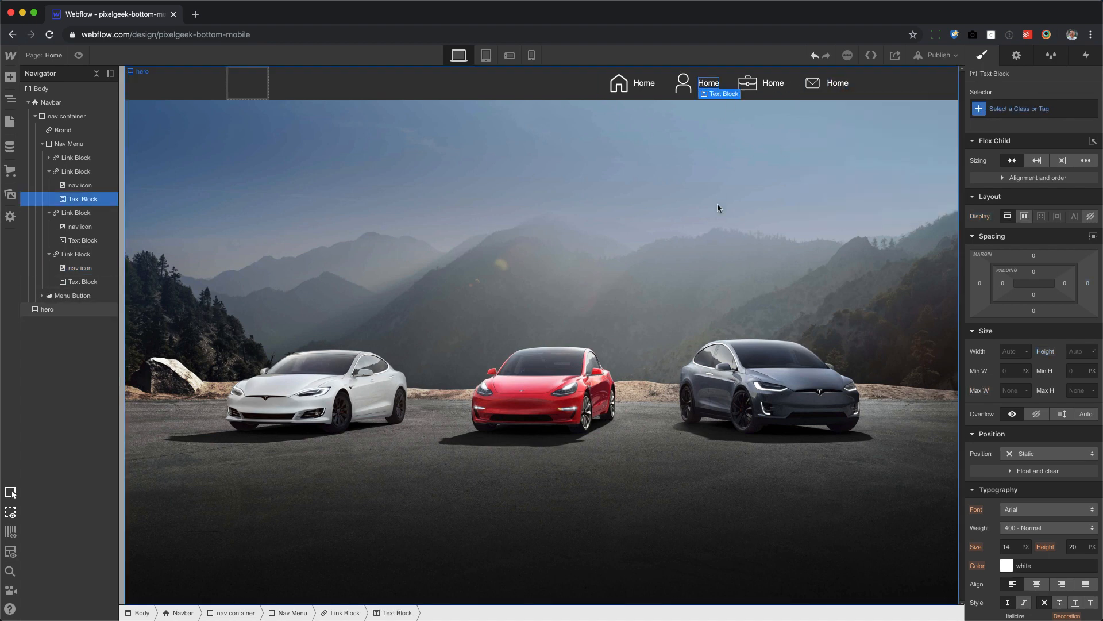
key(Return)
text(Aboiut)
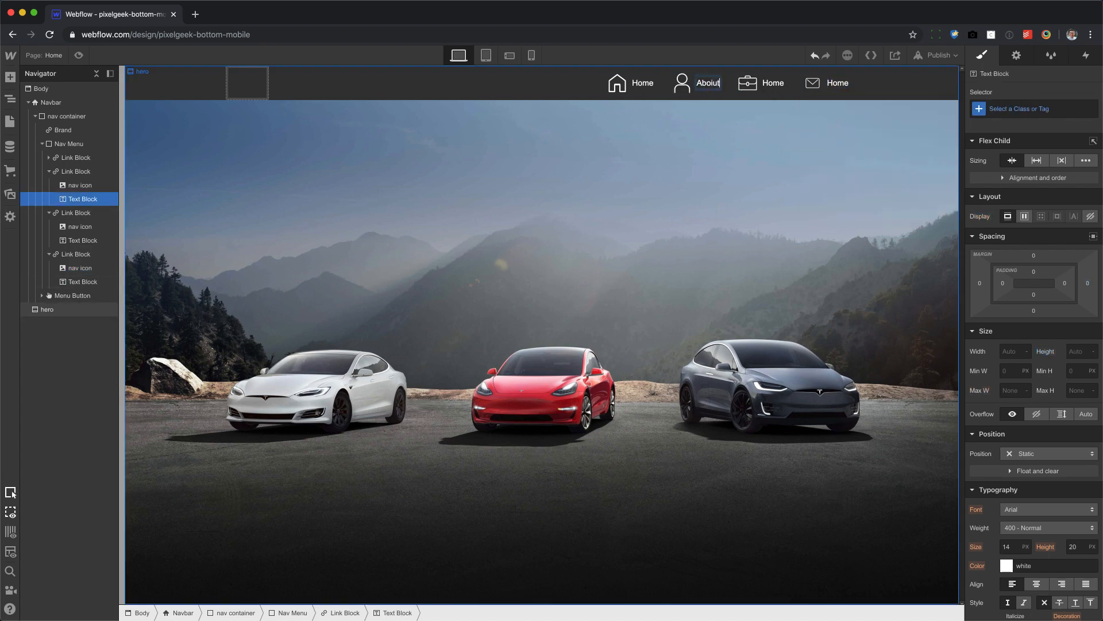
key(BackSpace)
key(BackSpace)
key(BackSpace)
text(ut)
key(Escape)
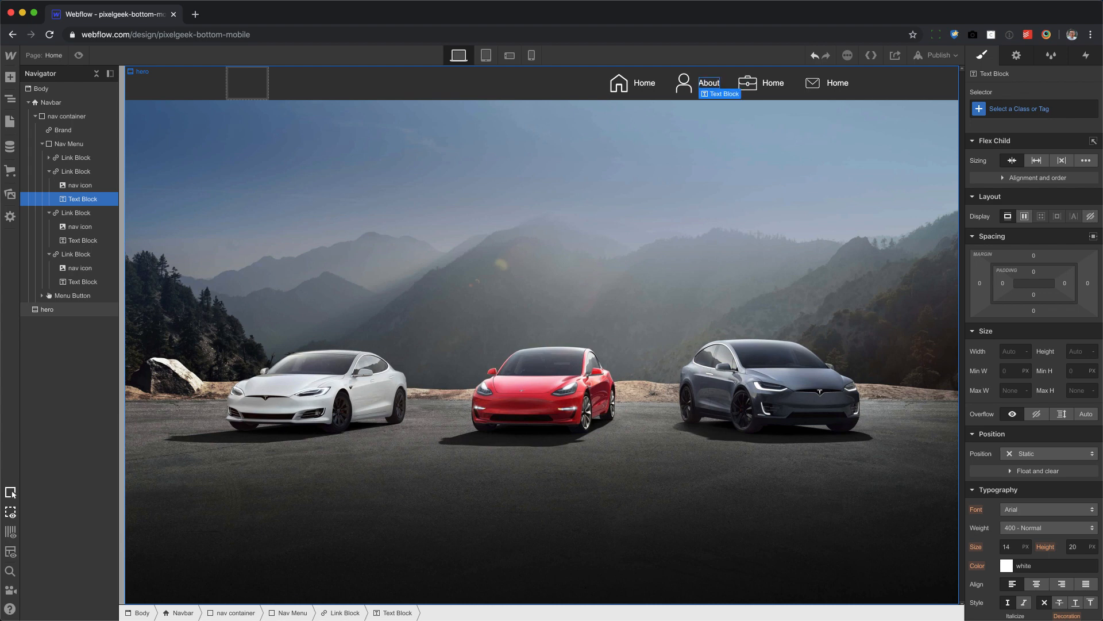
Change the text beside the briefcase icon in the third link to "Work"
click(772, 83)
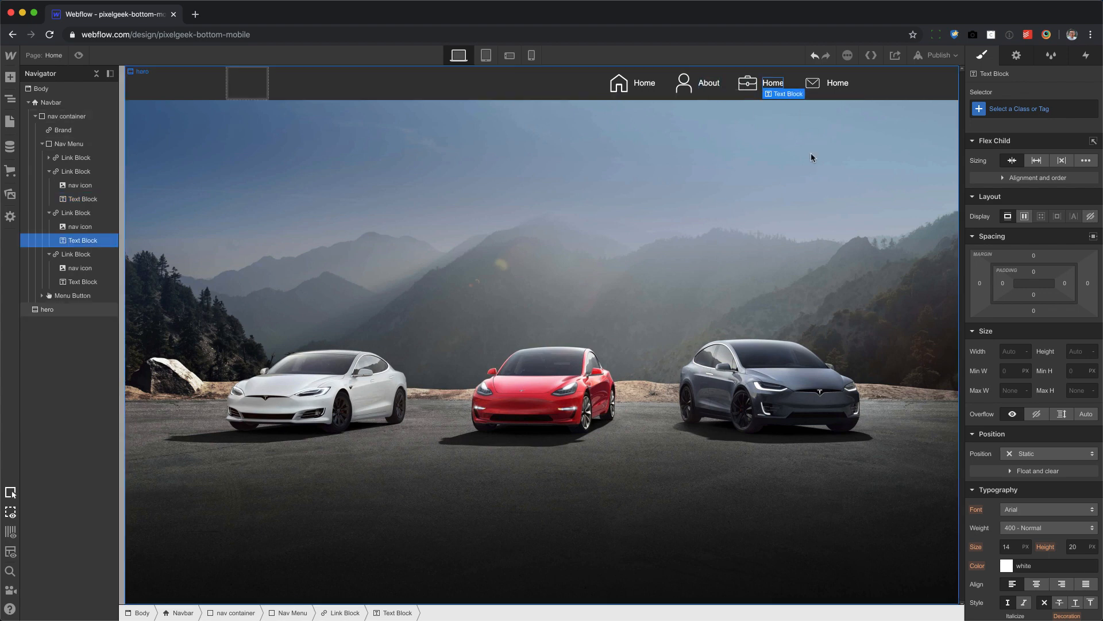
key(Return)
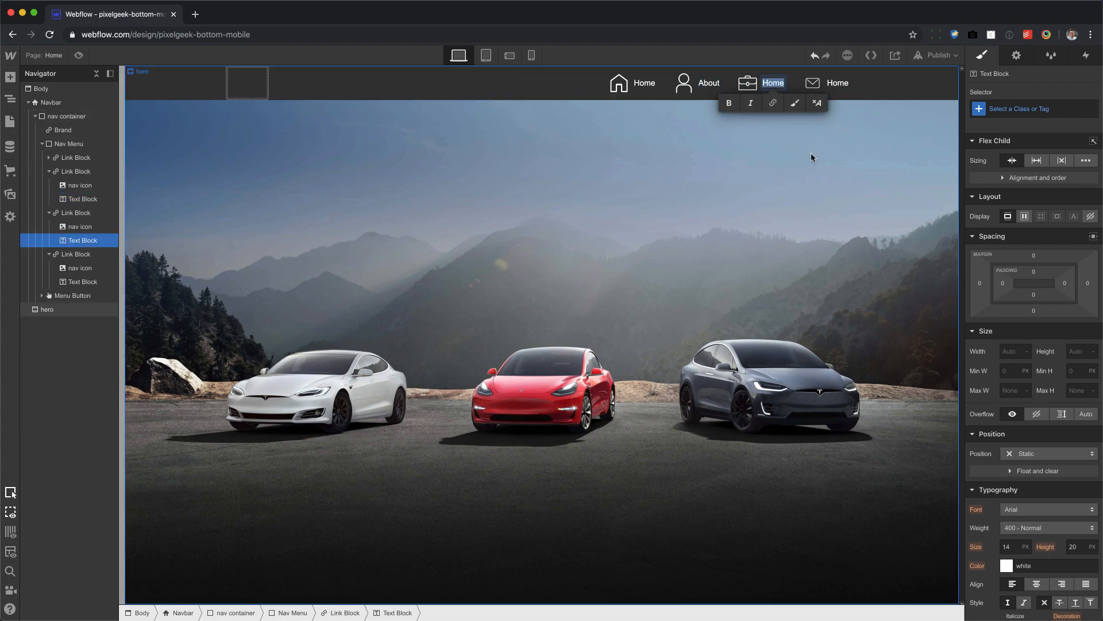
text(Work)
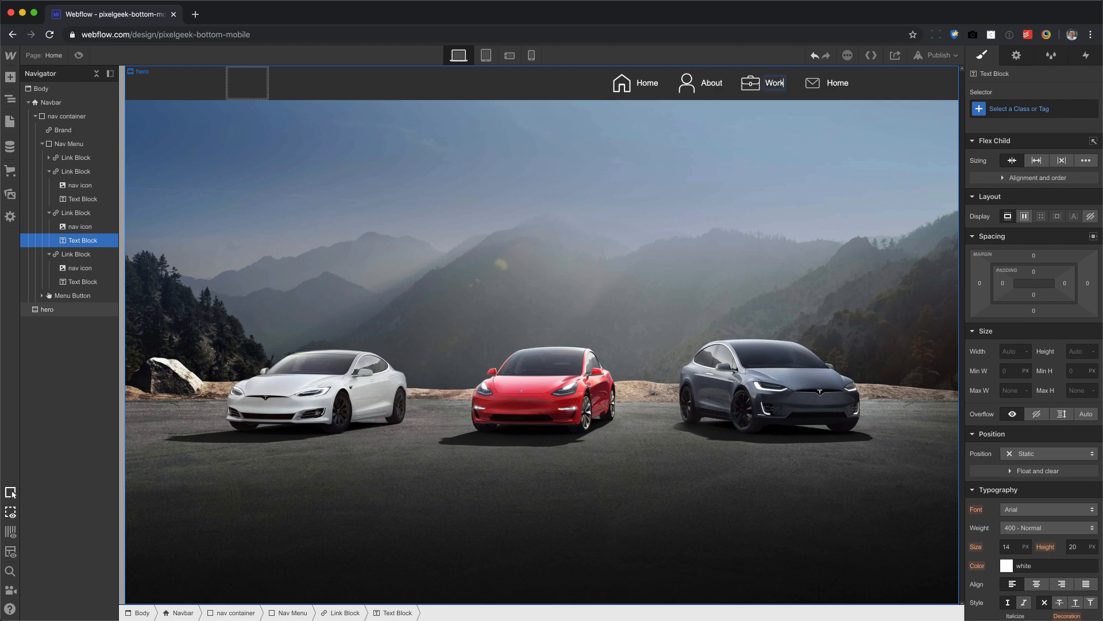
key(Escape)
Change the text beside the envelope icon in the fourth link to "Contact"
click(847, 85)
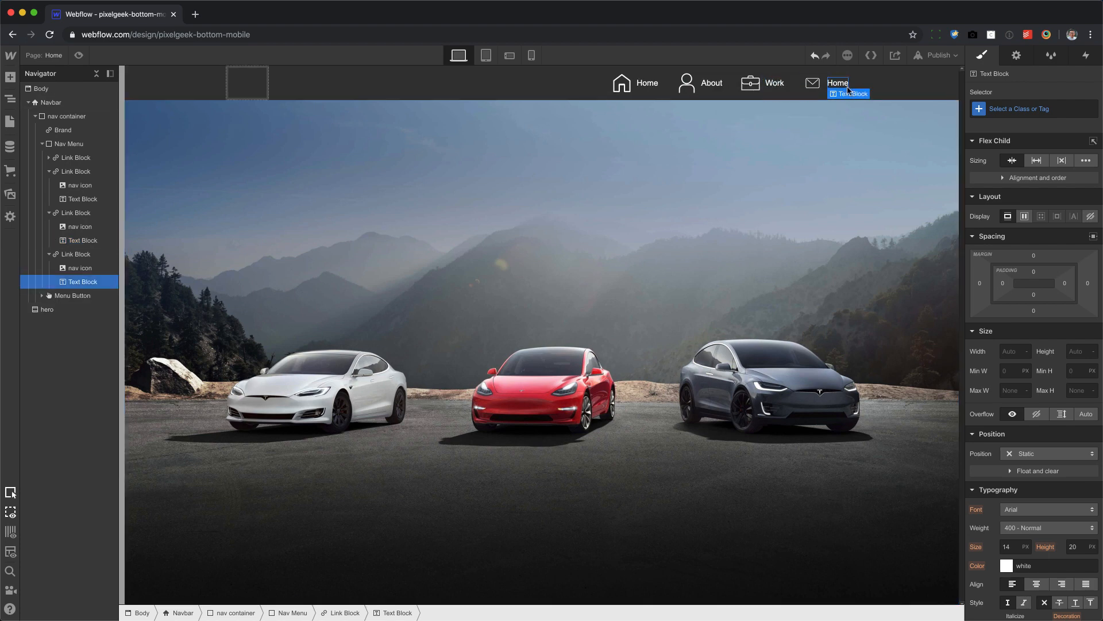
key(super+Return)
key(Escape)
double_click(848, 86)
text(Contac)
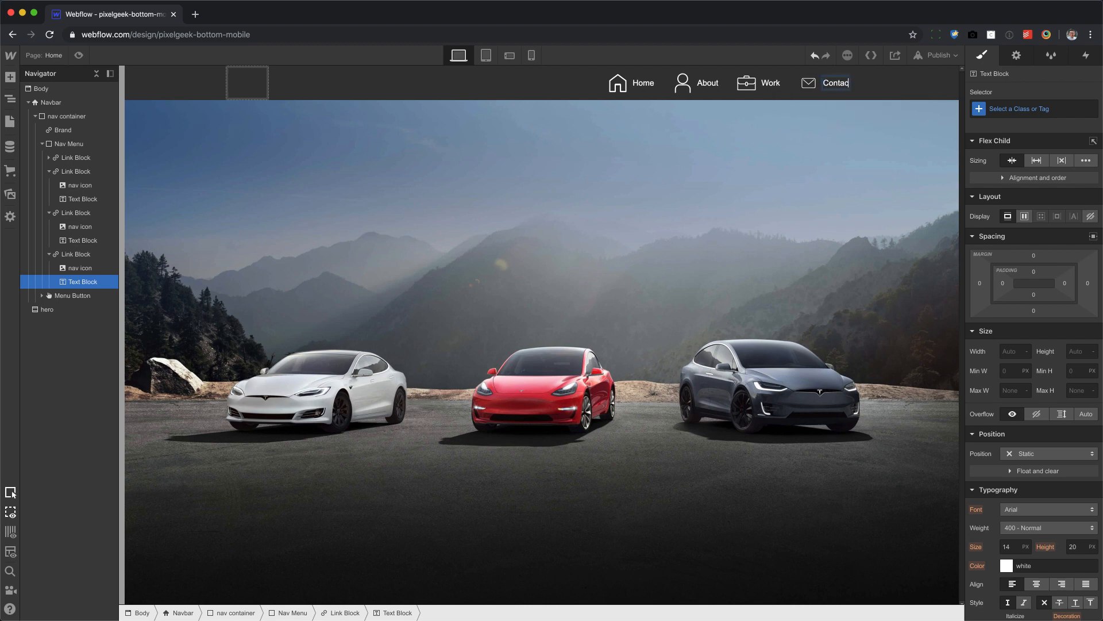
text(t)
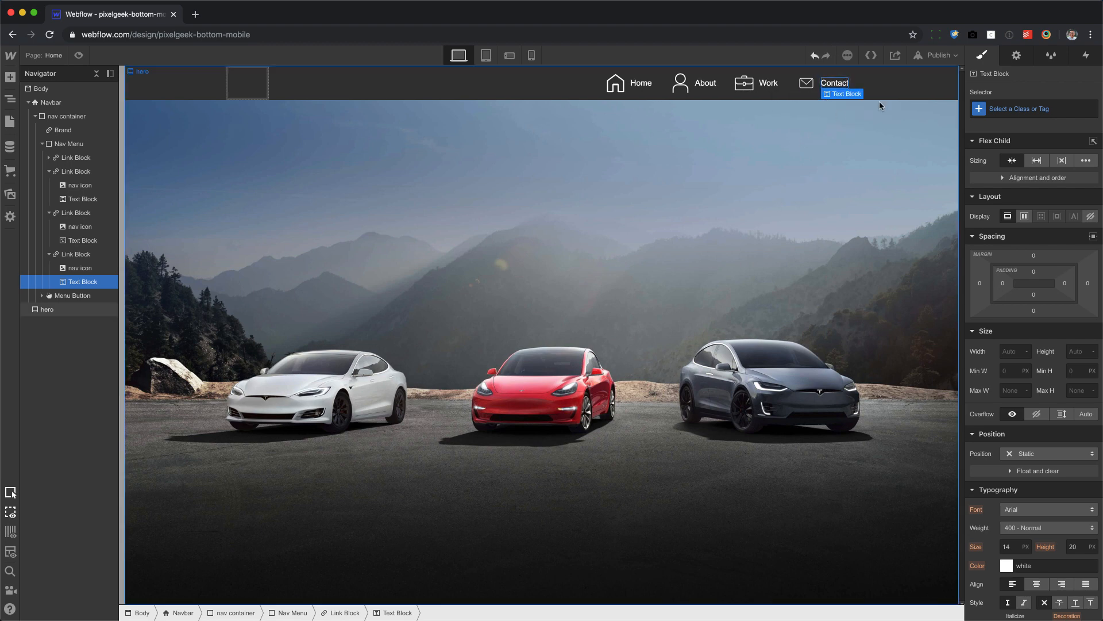
Give the Navbar 12 px of padding above and below its content
click(935, 89)
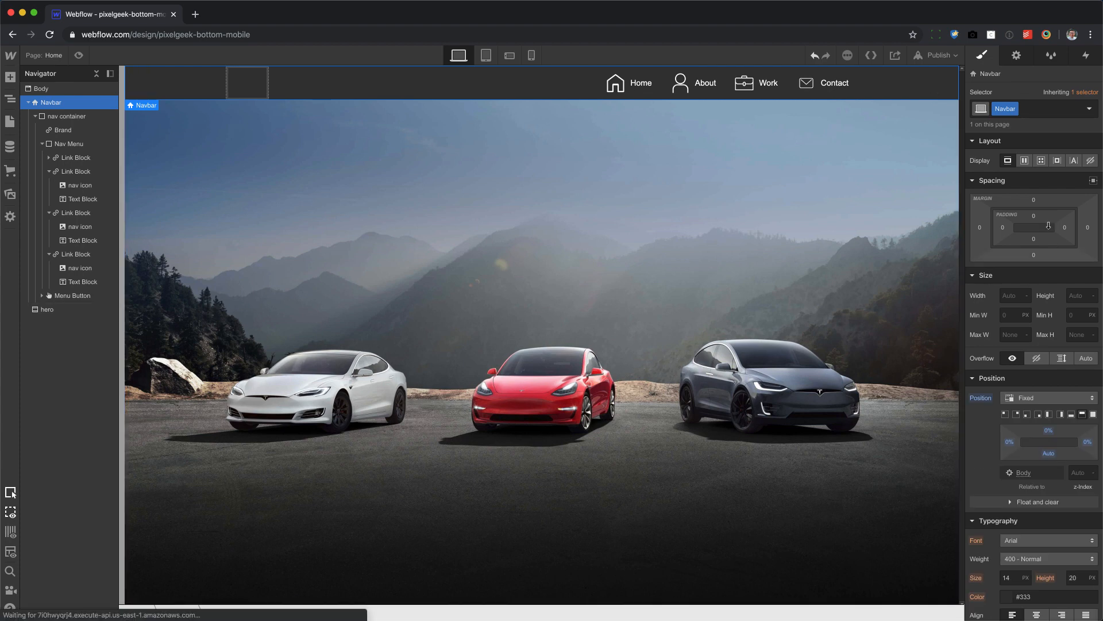
drag(1051, 239, 1053, 235)
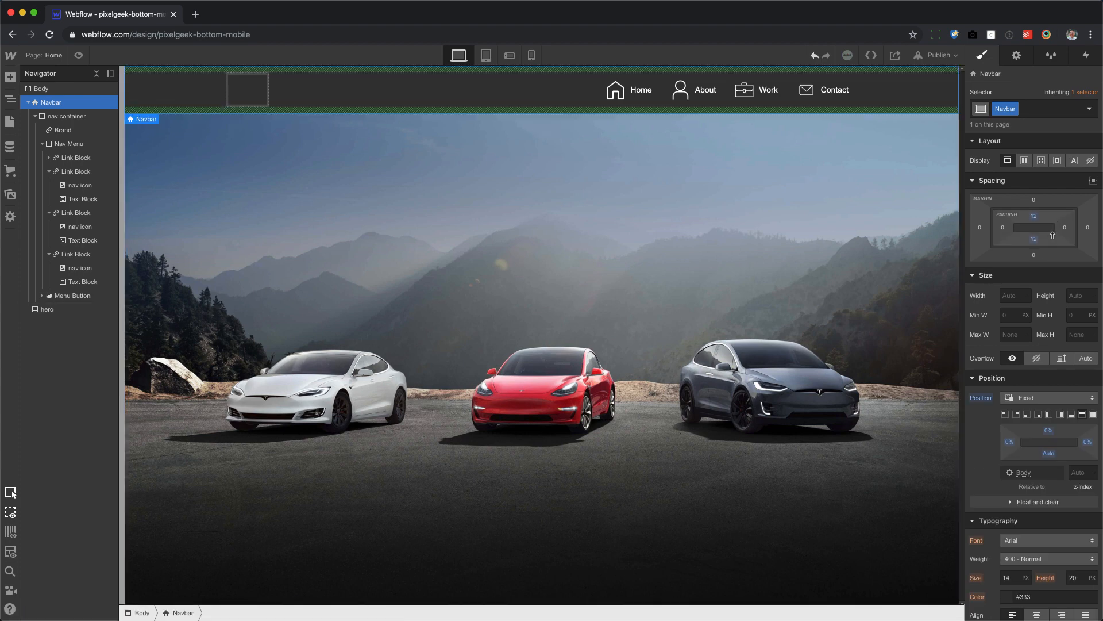
click(816, 185)
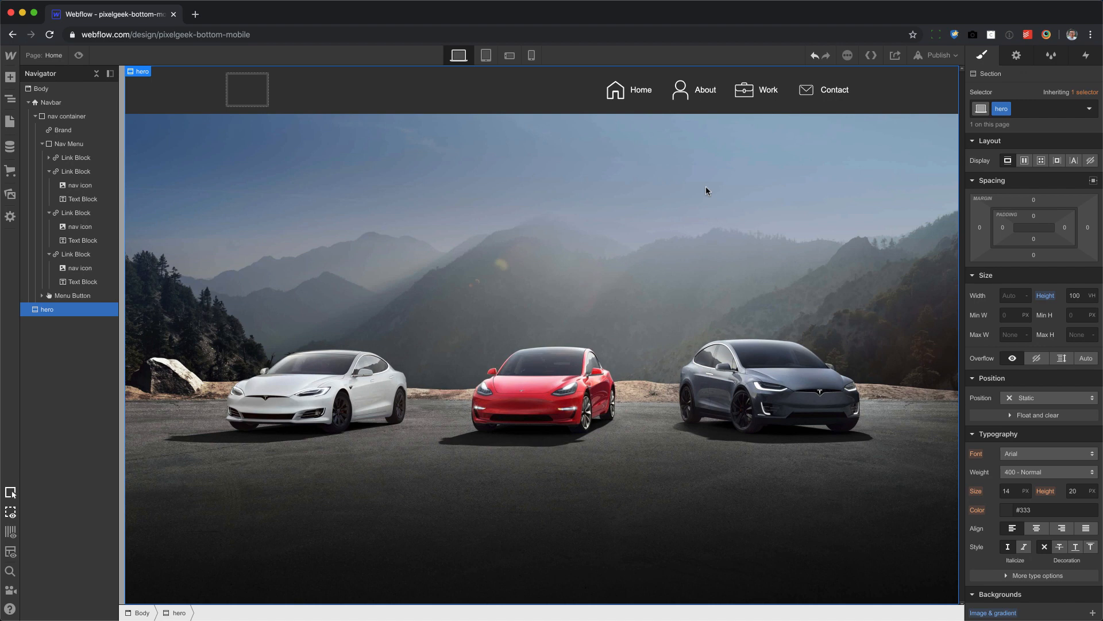
At the tablet breakpoint, show the open menu and set the Menu Button's menu icon to appear on no devices
click(486, 56)
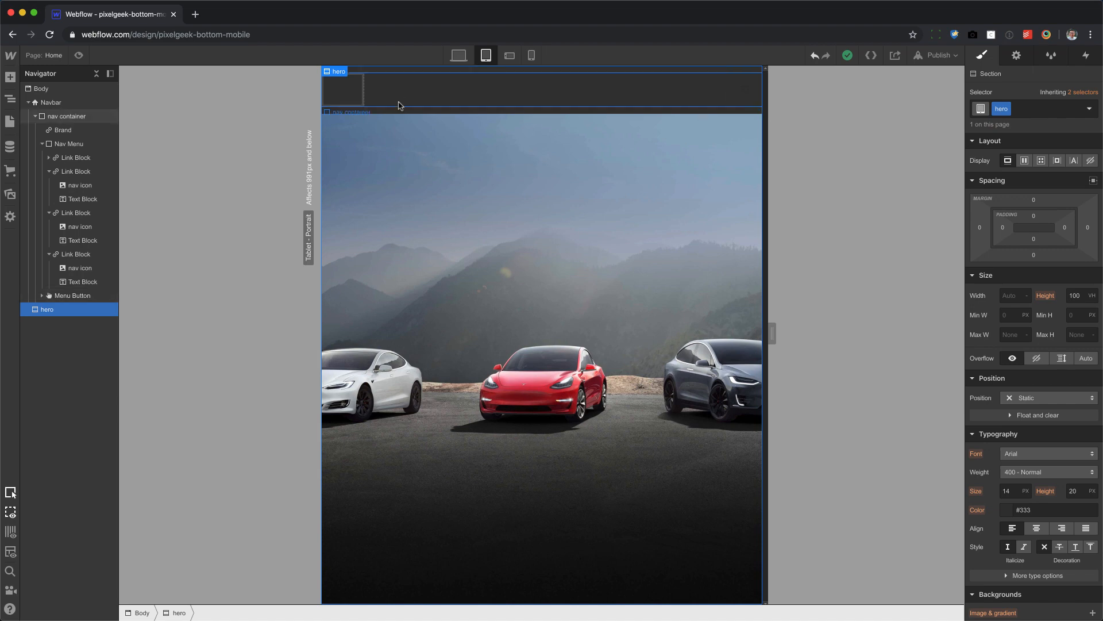
click(745, 91)
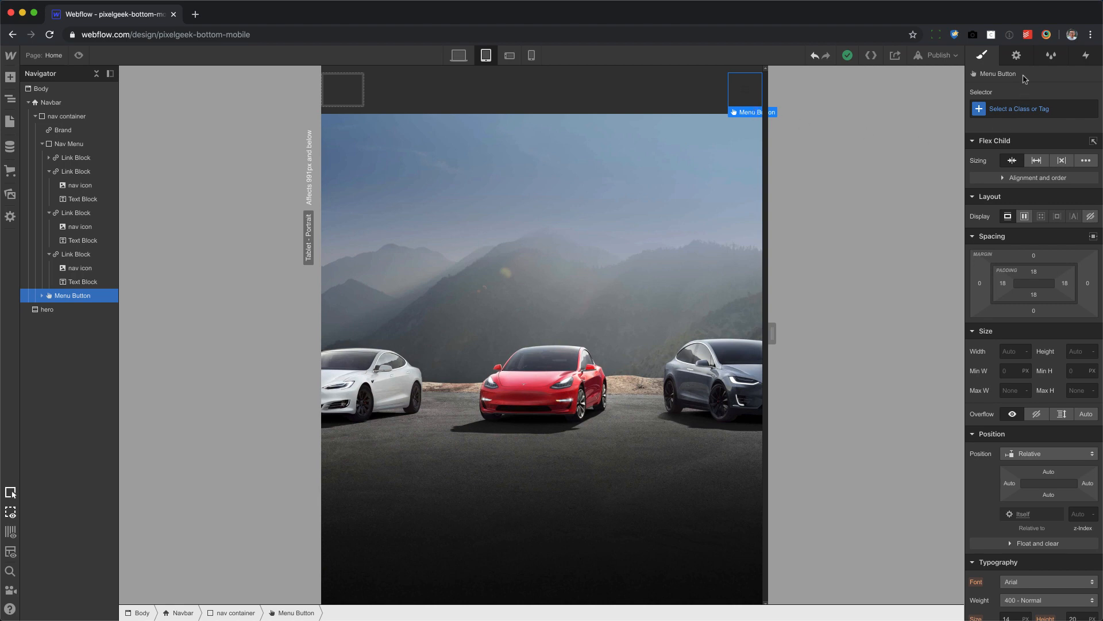
click(1017, 55)
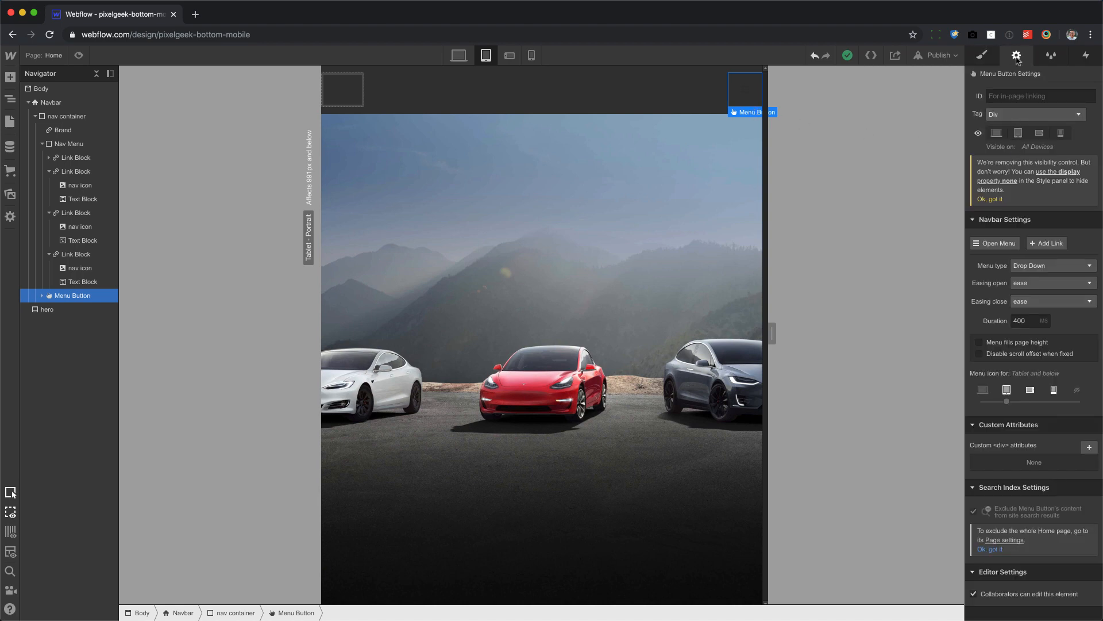
click(1006, 243)
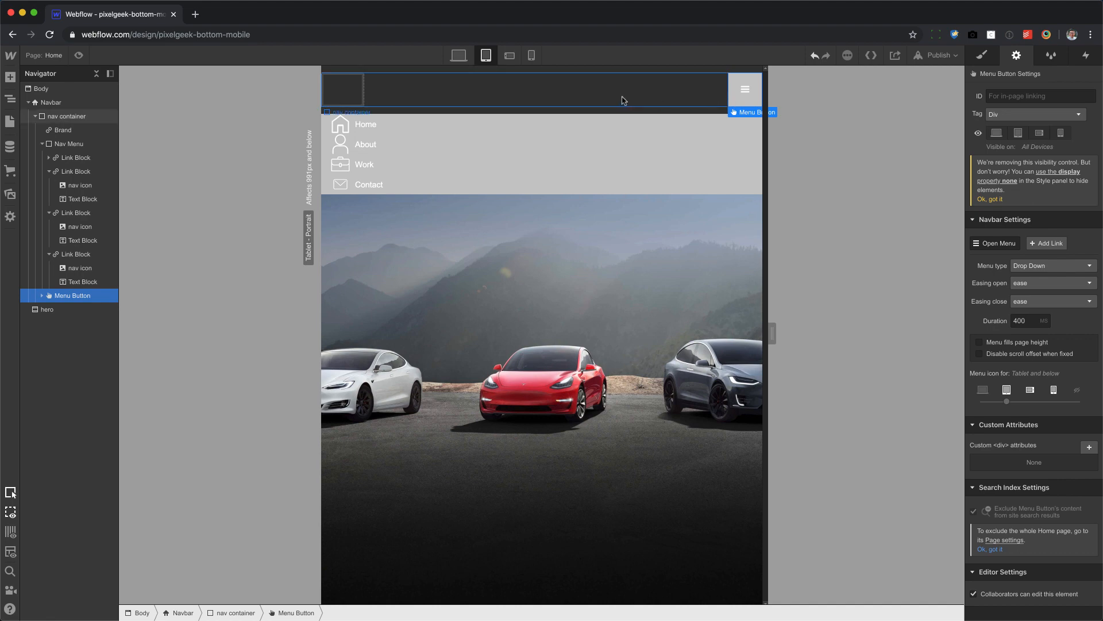
click(1048, 345)
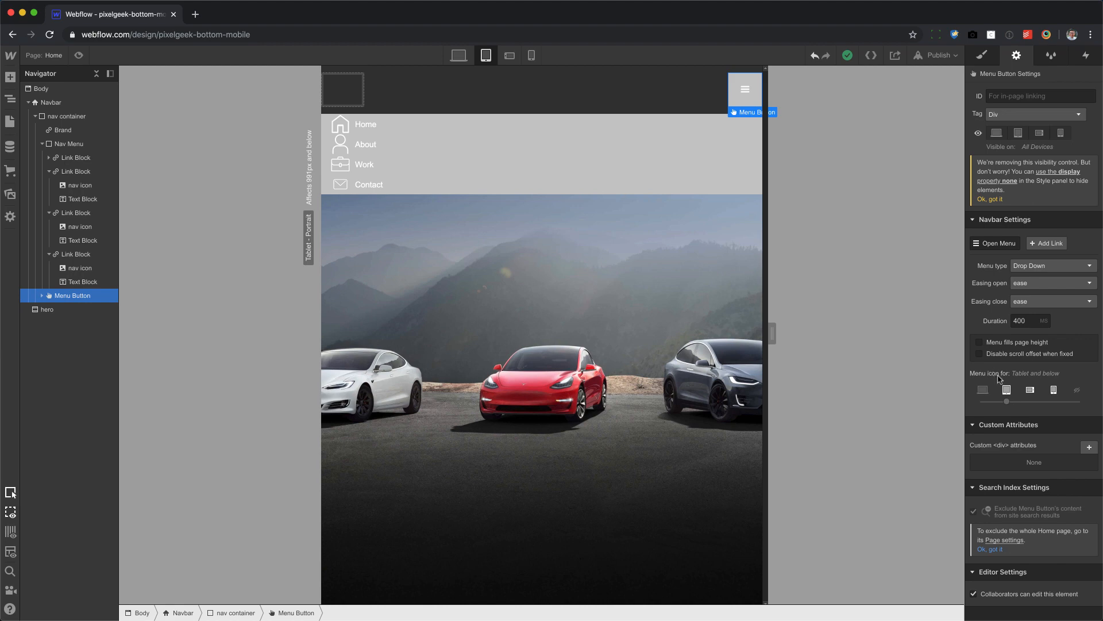
drag(1007, 406, 1085, 405)
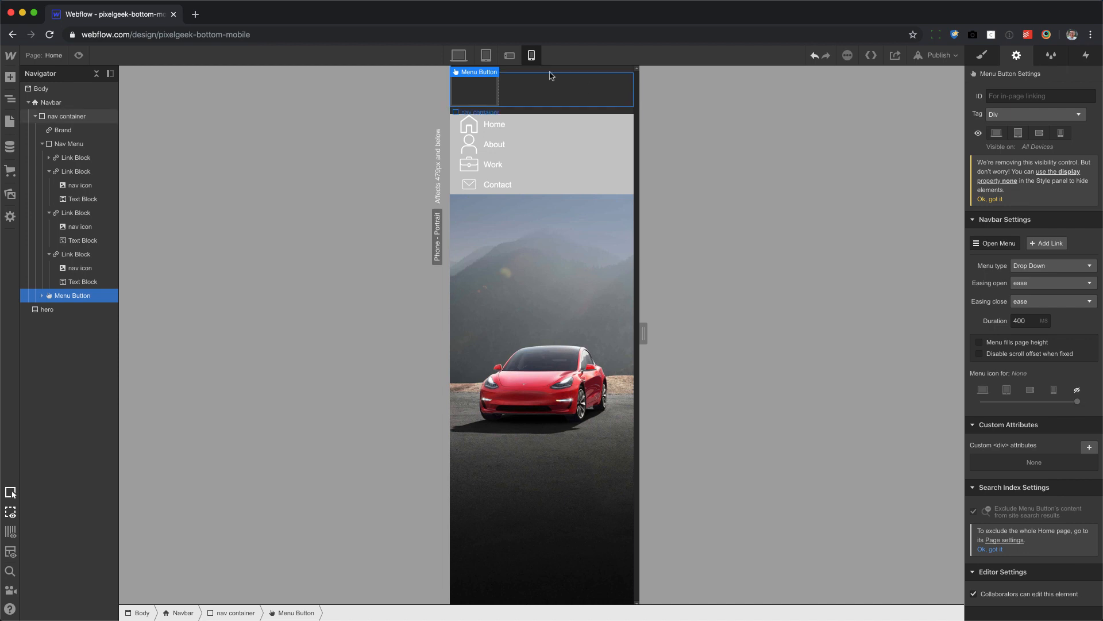
Check the navbar at the desktop, tablet and phone breakpoints and preview the desktop page
click(464, 57)
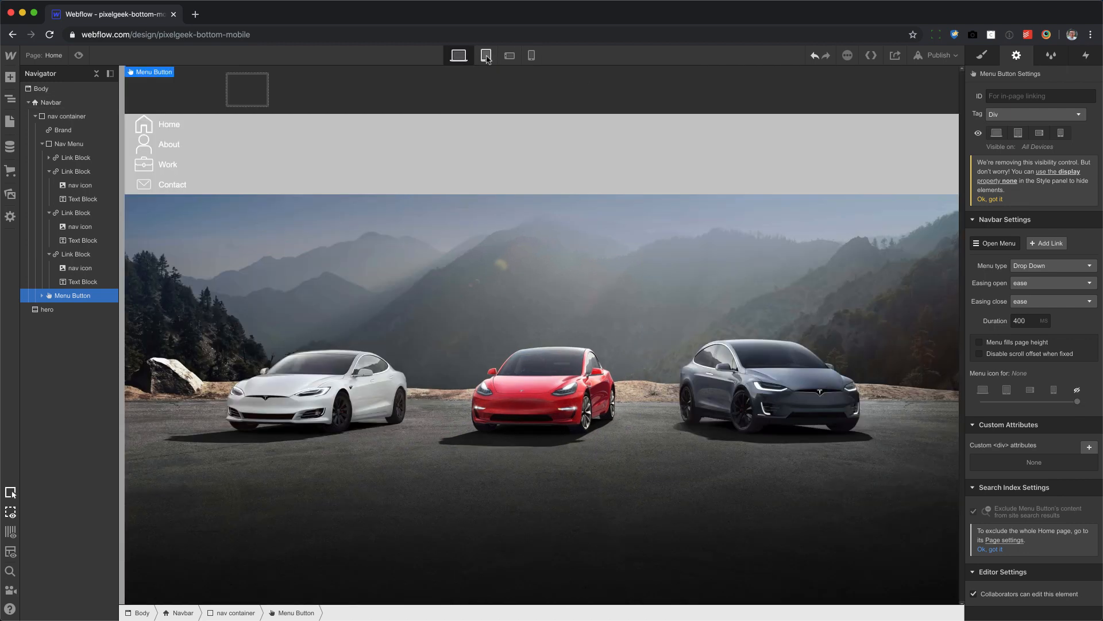
click(486, 58)
click(509, 56)
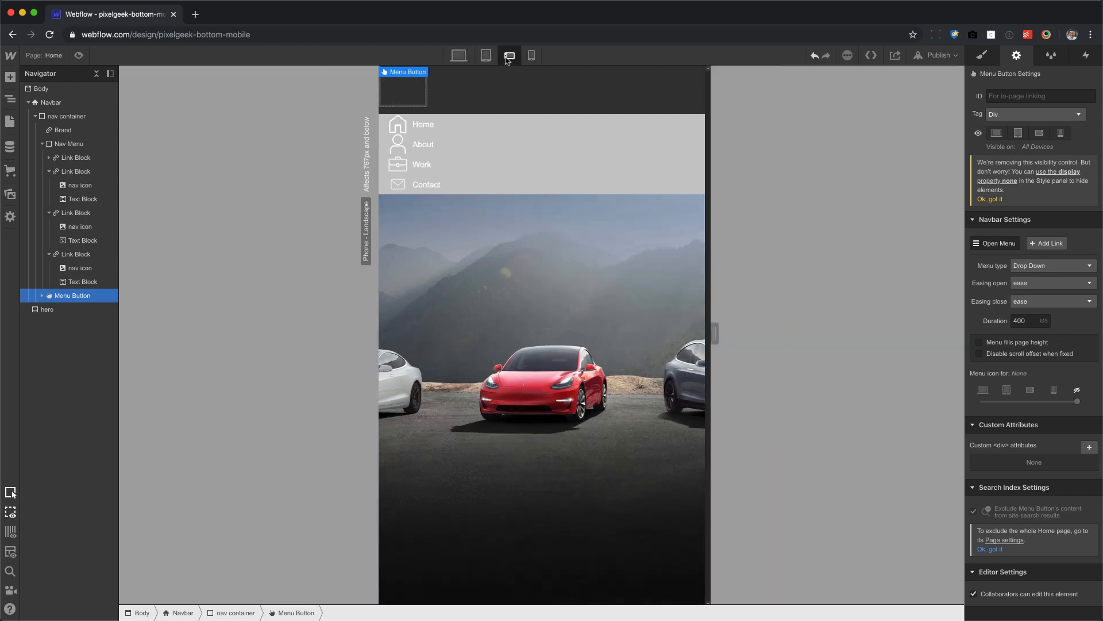
click(531, 55)
click(485, 56)
click(458, 56)
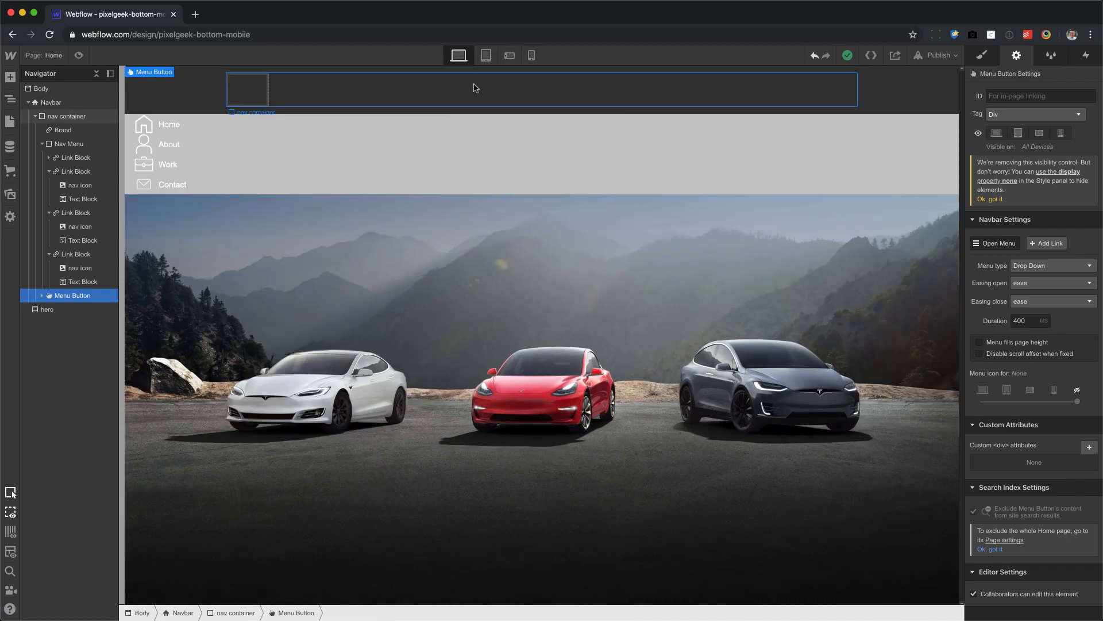
click(79, 56)
click(80, 57)
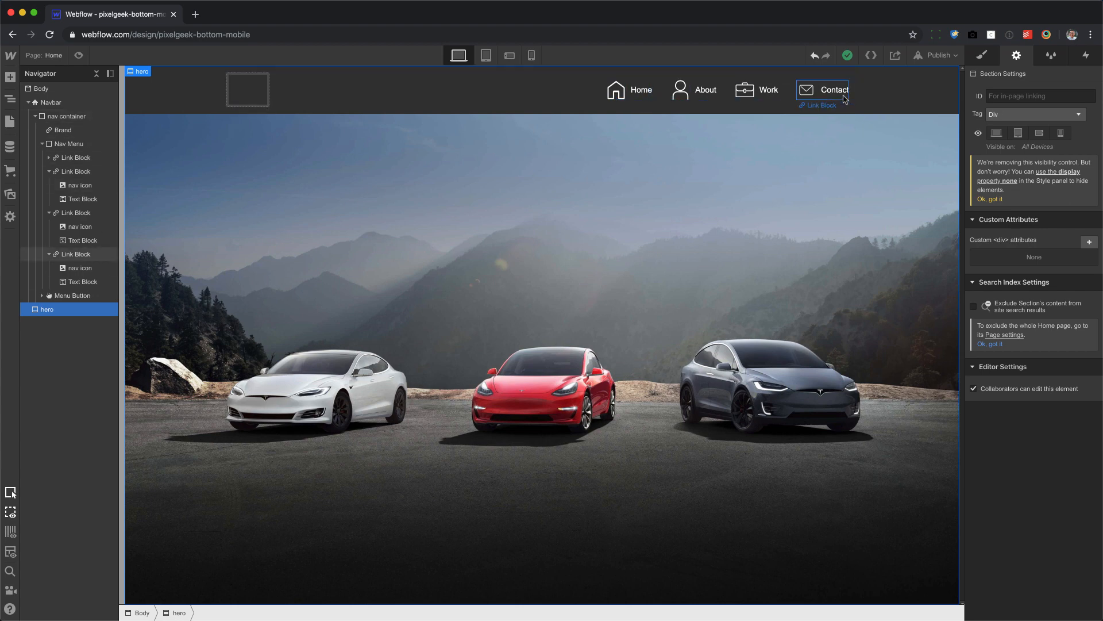
Pin the fixed Navbar to the bottom of the page at the tablet breakpoint
click(486, 54)
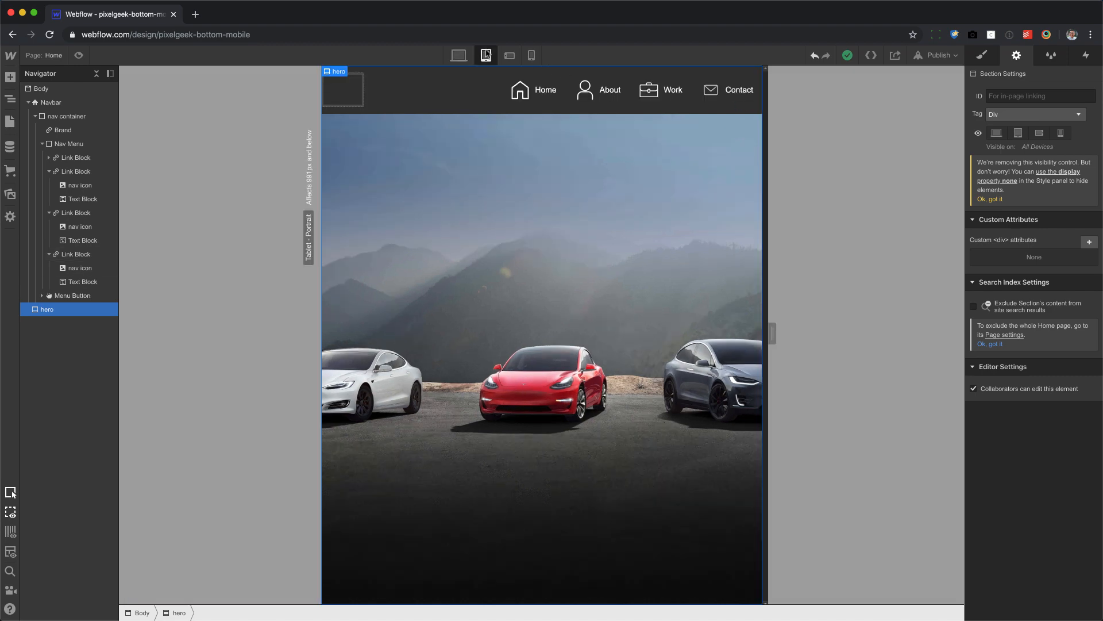
click(77, 105)
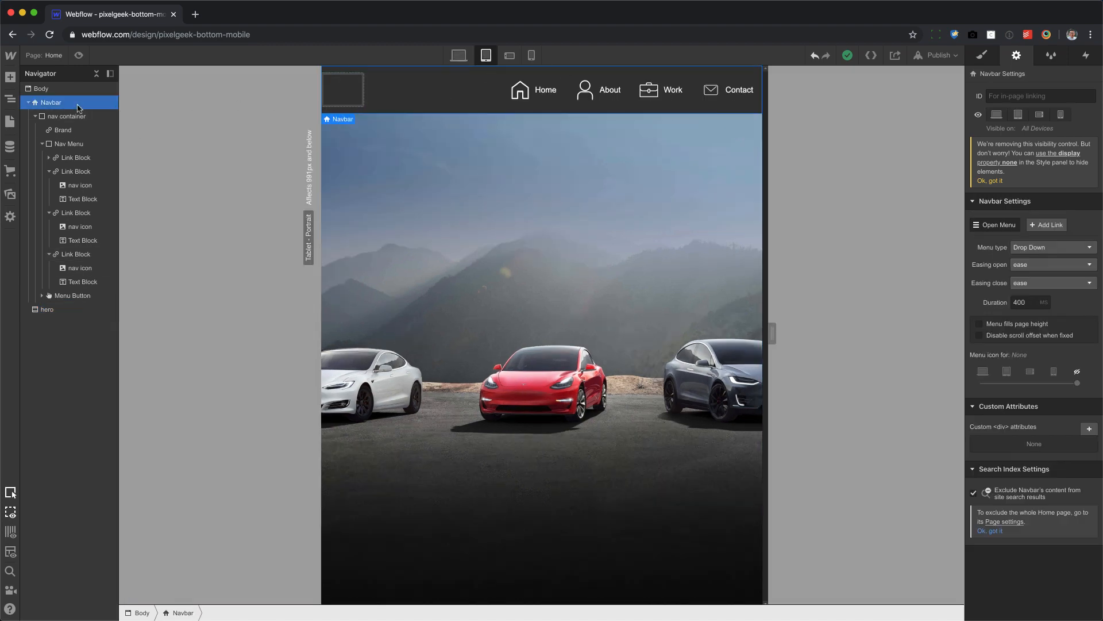
click(984, 56)
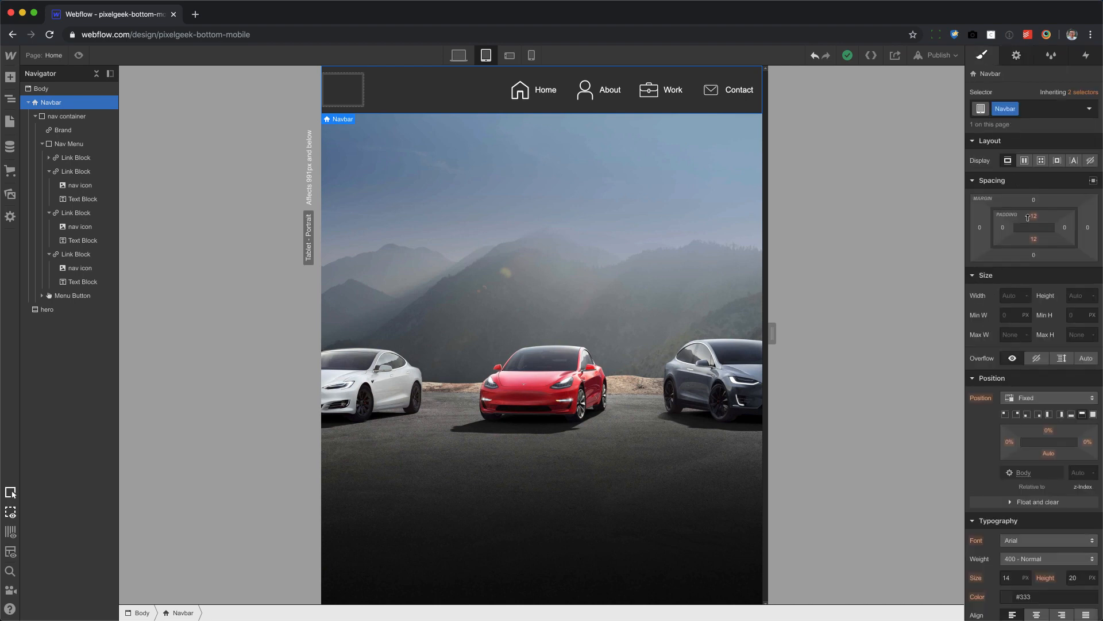
click(1072, 414)
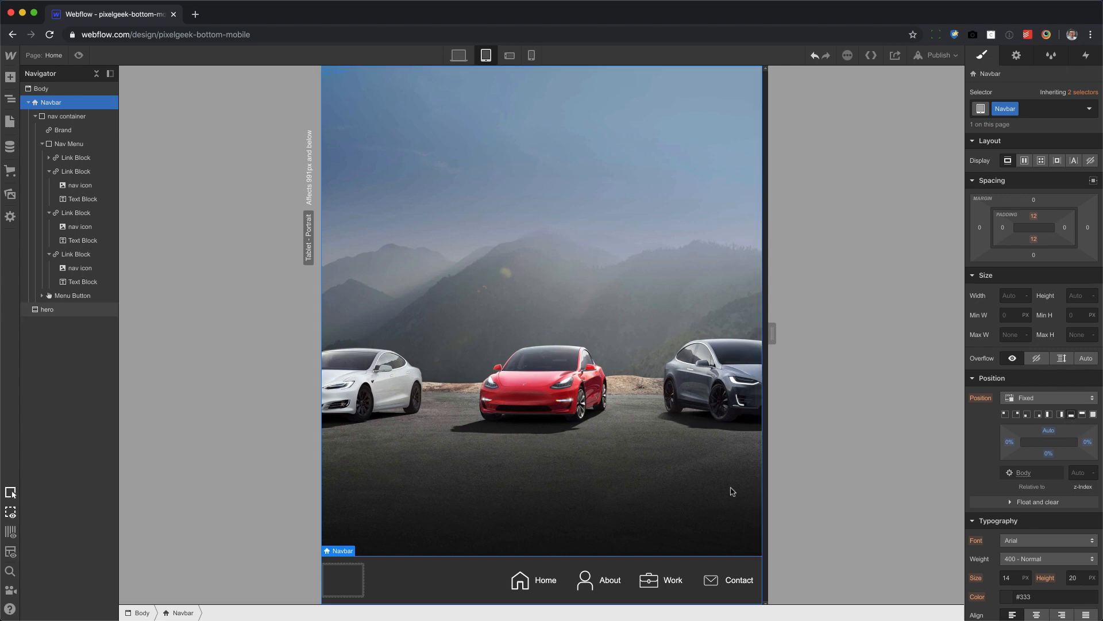
Hide the Brand link on tablet by setting its display to none, and justify the nav container's content to the center
click(330, 588)
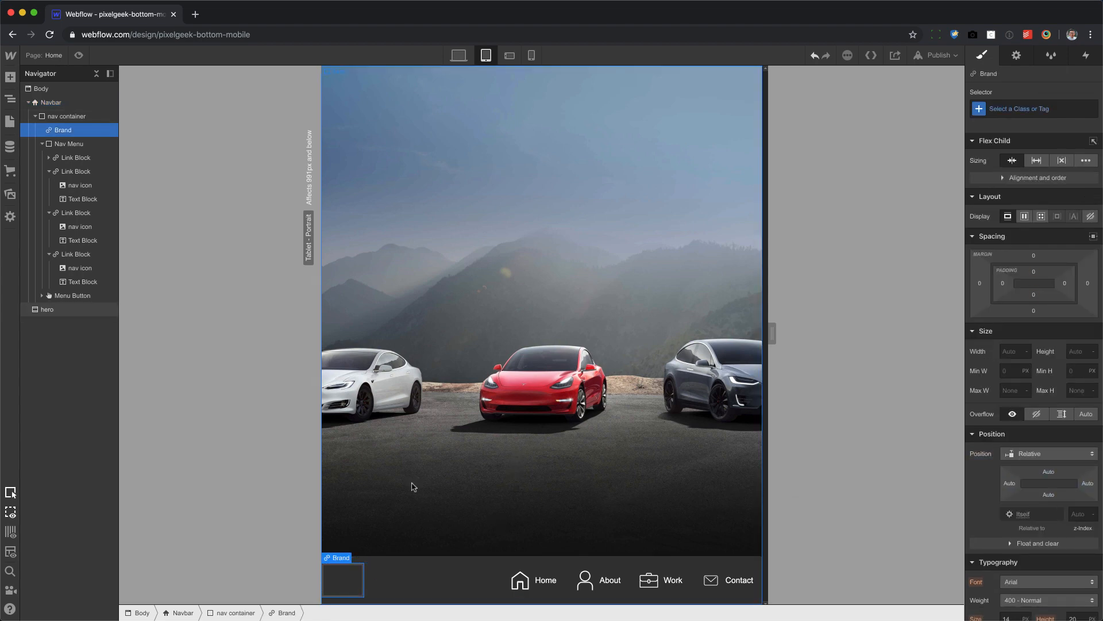
click(1090, 217)
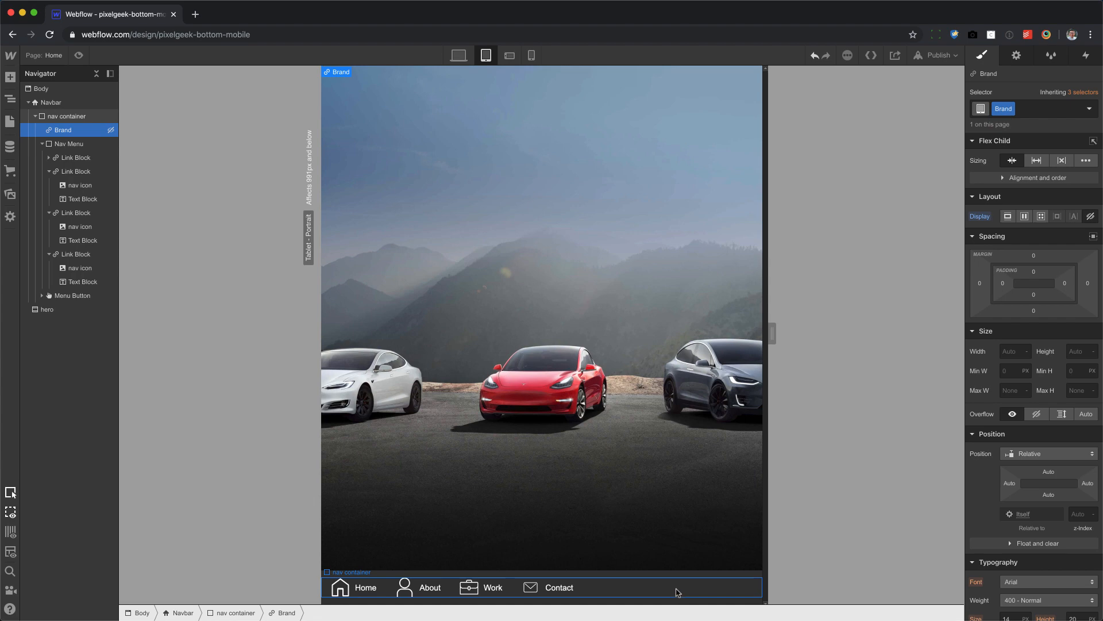
click(93, 117)
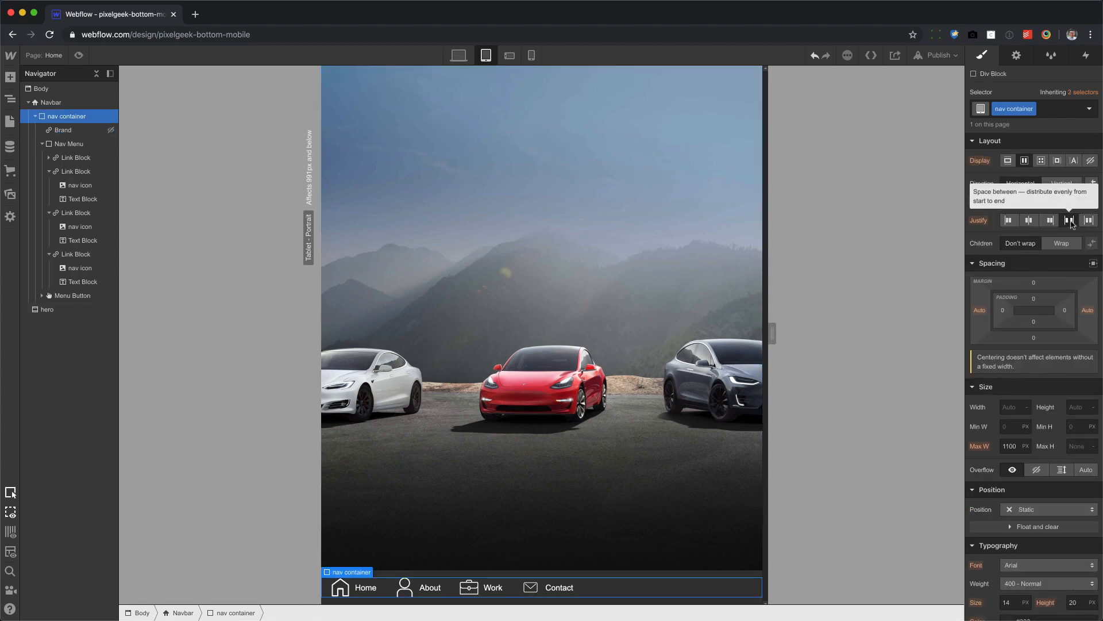
click(1030, 221)
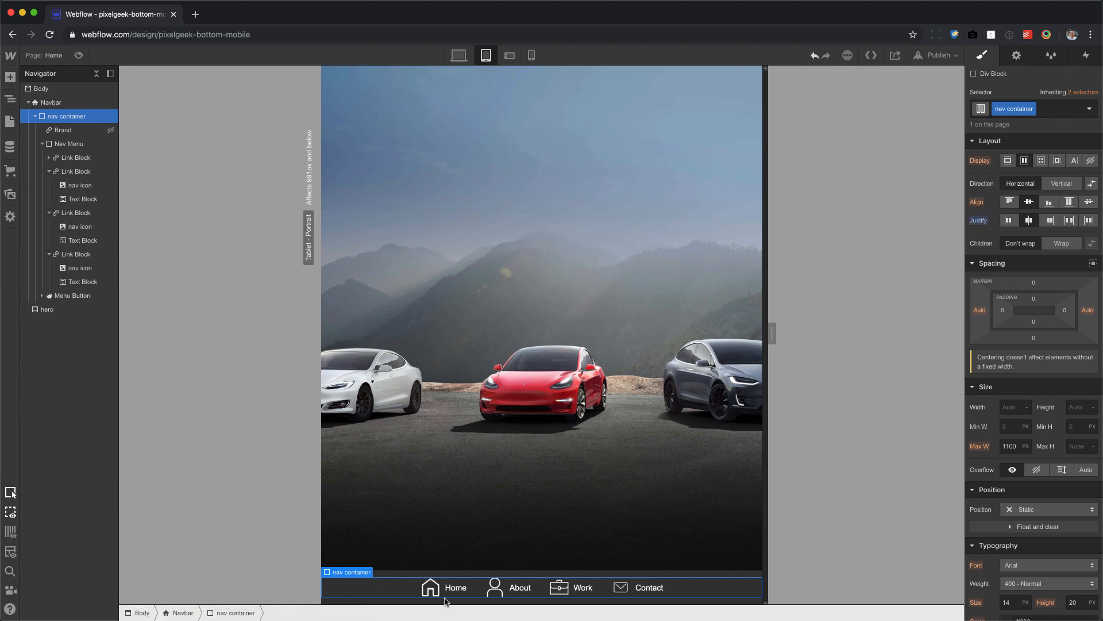
Set the link blocks to a vertical direction on tablet and replace the nav icons' right margin with an 8 px bottom margin
click(459, 587)
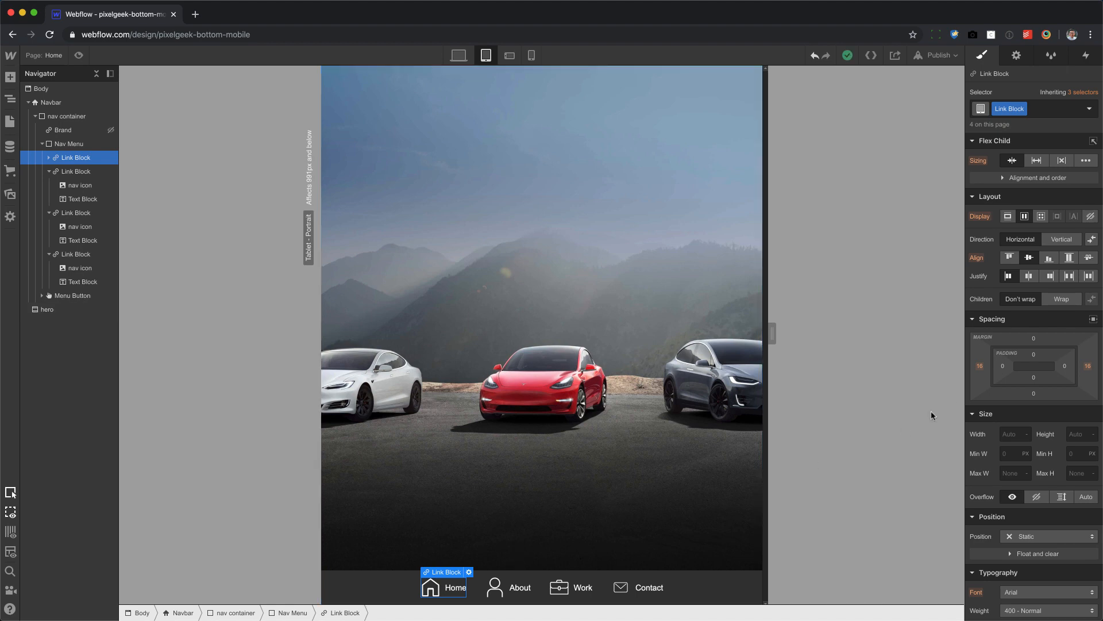
click(1066, 240)
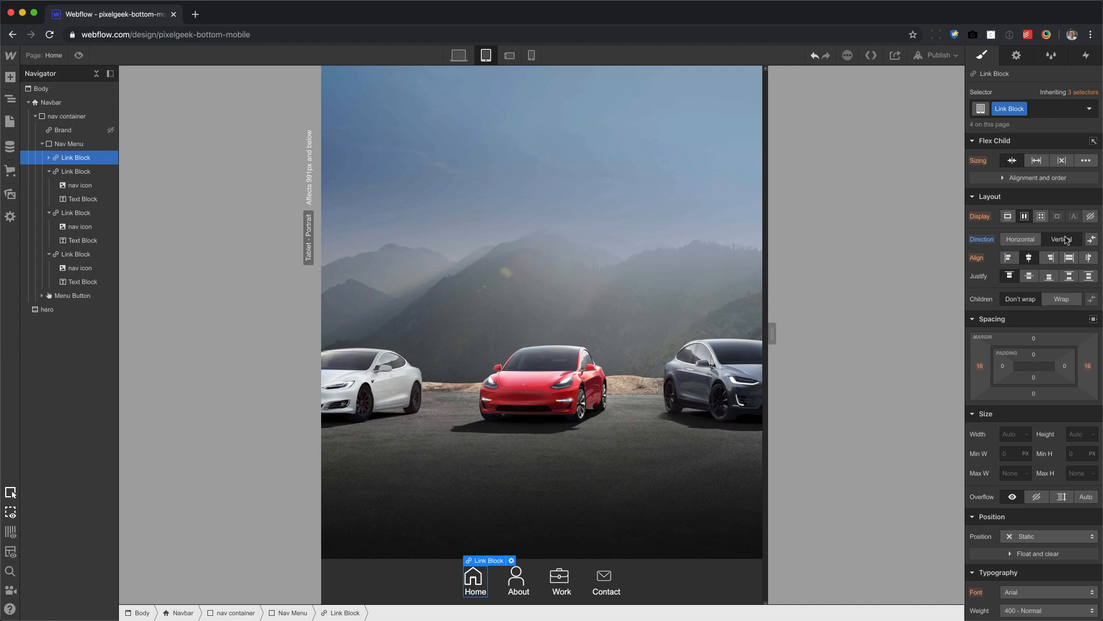
click(474, 578)
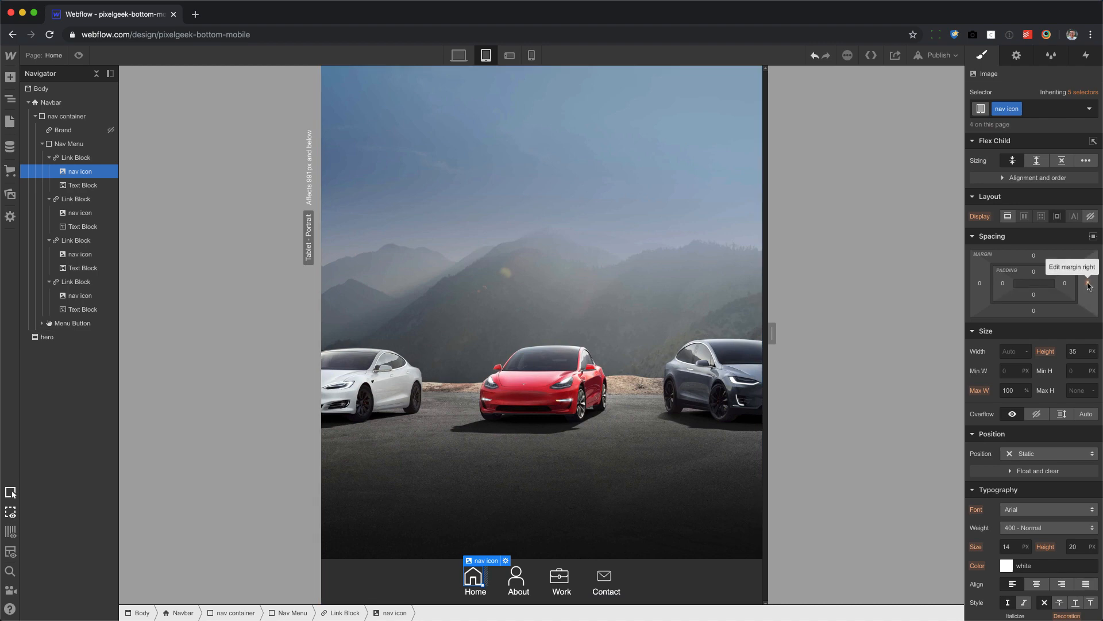
drag(1089, 289, 1038, 321)
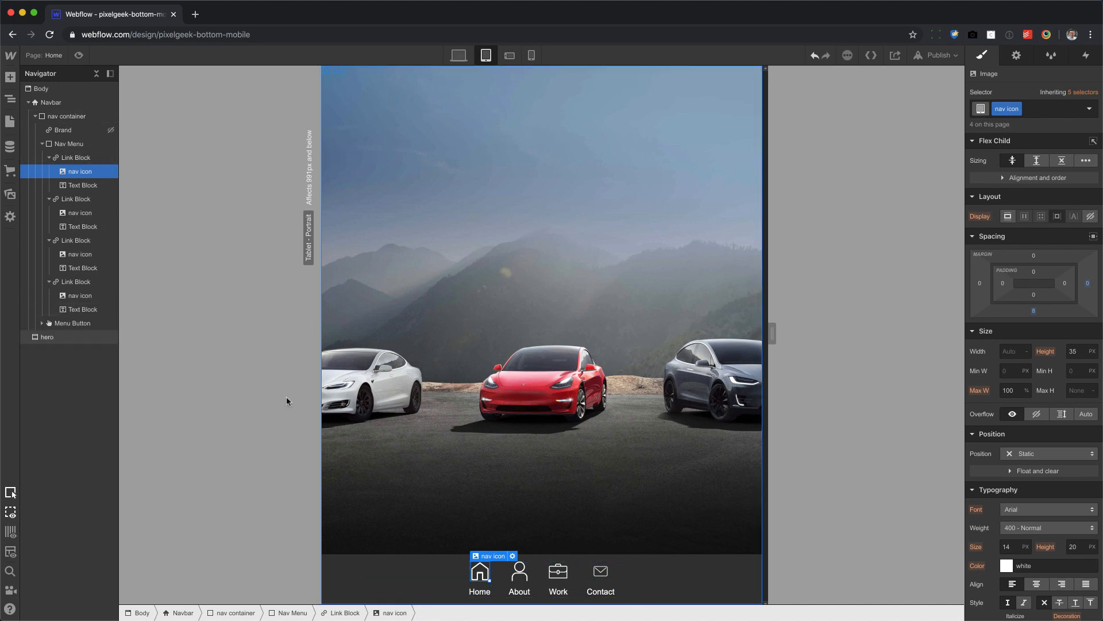
Make the Nav Menu grow to fill the navbar on tablet and distribute its links with space between
click(76, 144)
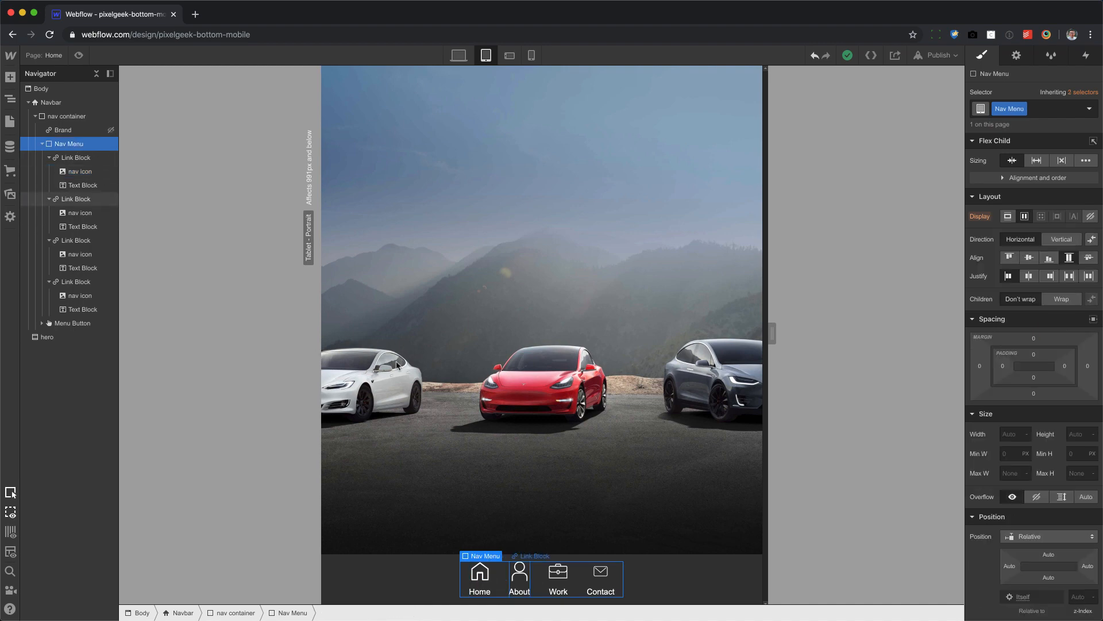
click(1037, 160)
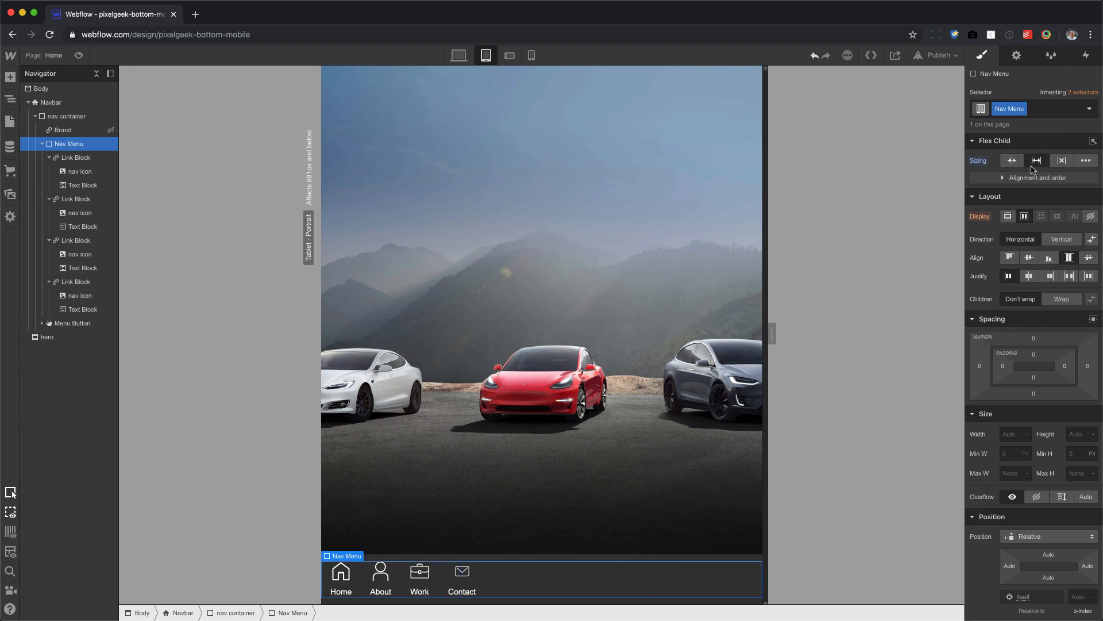
click(1088, 278)
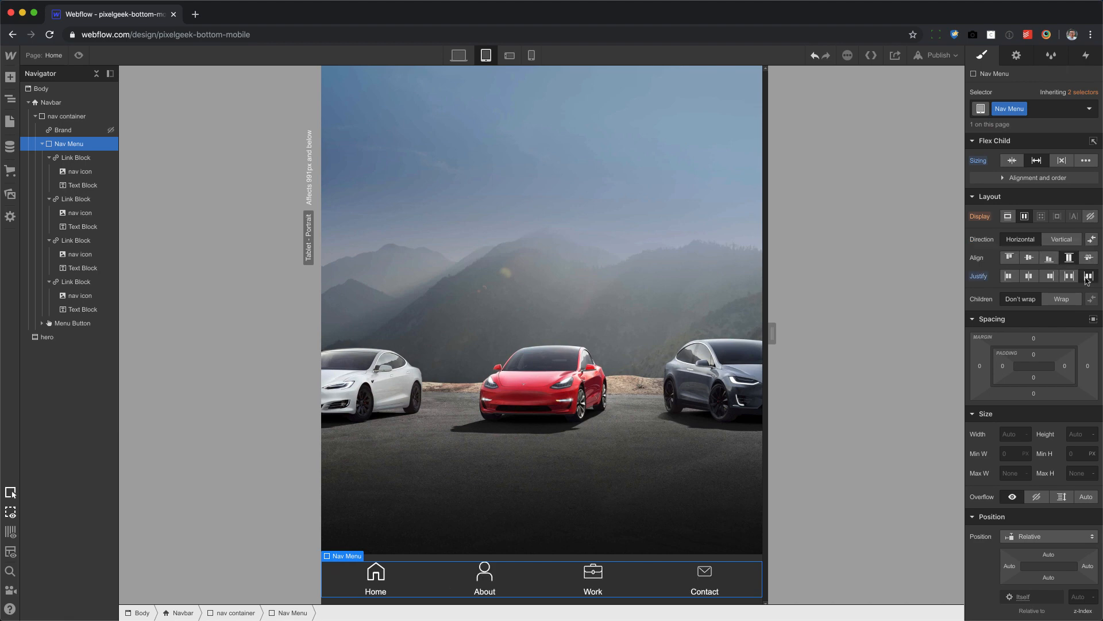
click(1071, 278)
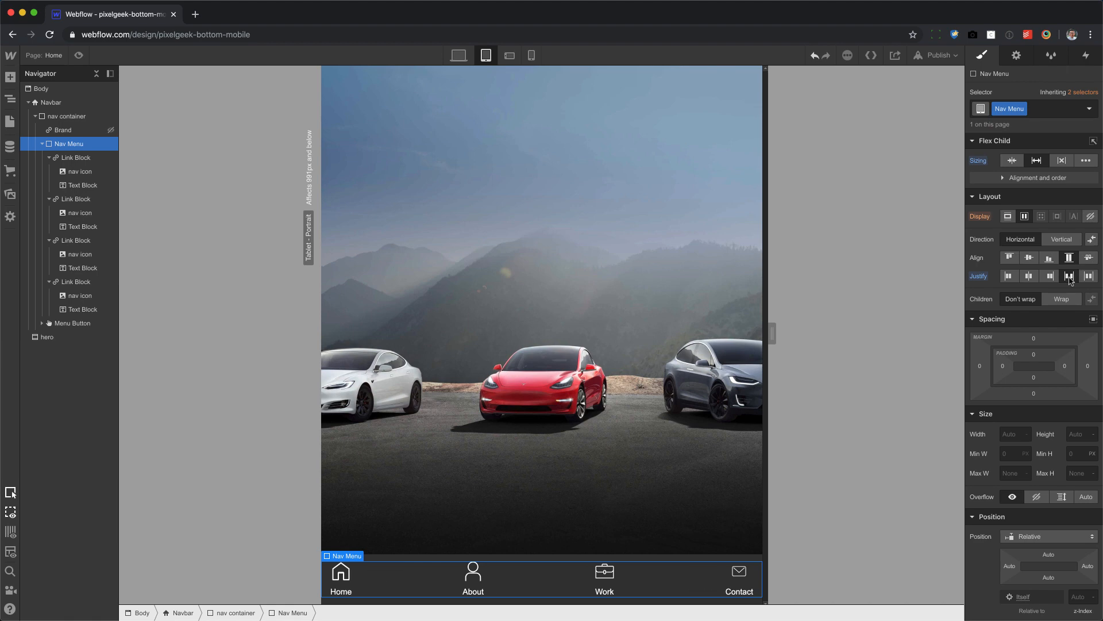
Set the Nav Menu's justification to space around on tablet
click(1088, 276)
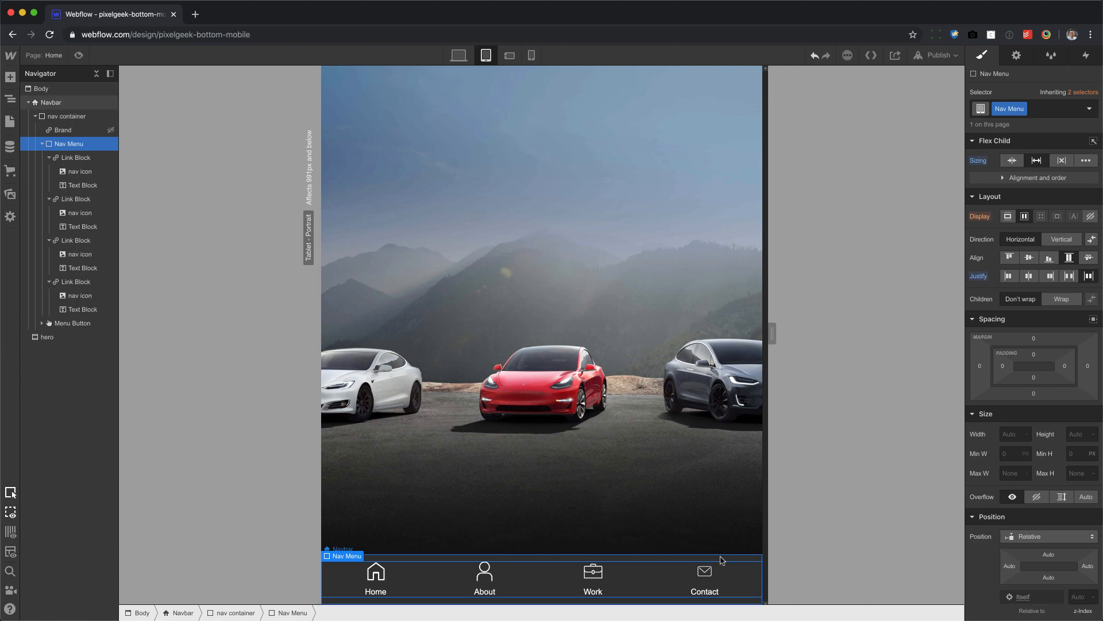
click(712, 472)
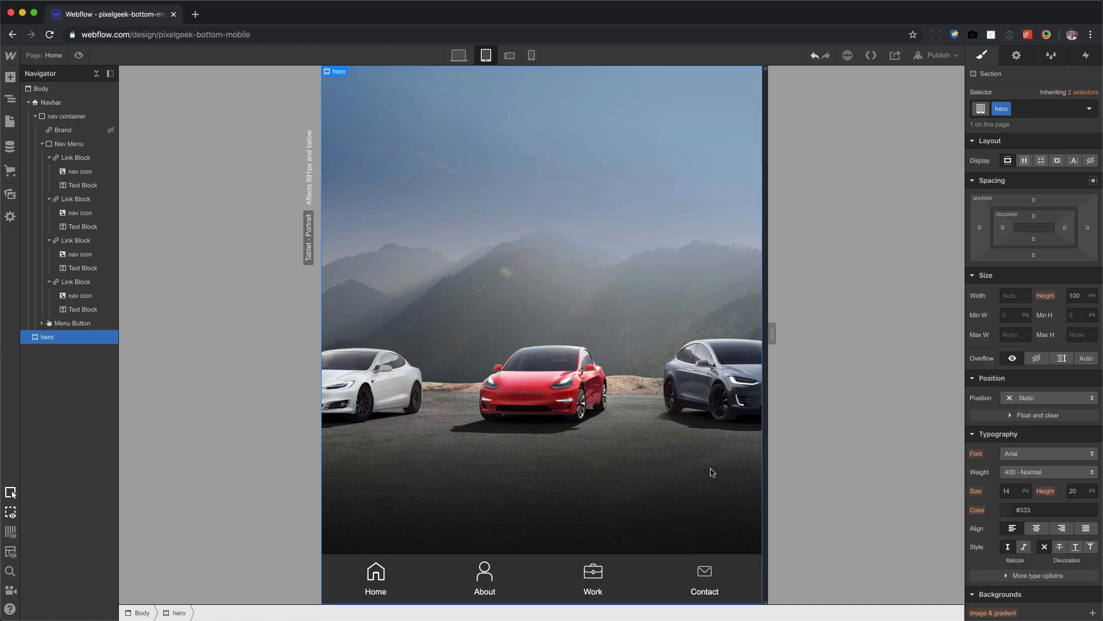
Set the nav link blocks' font size to 12 px and line height to 18 px on tablet
click(374, 592)
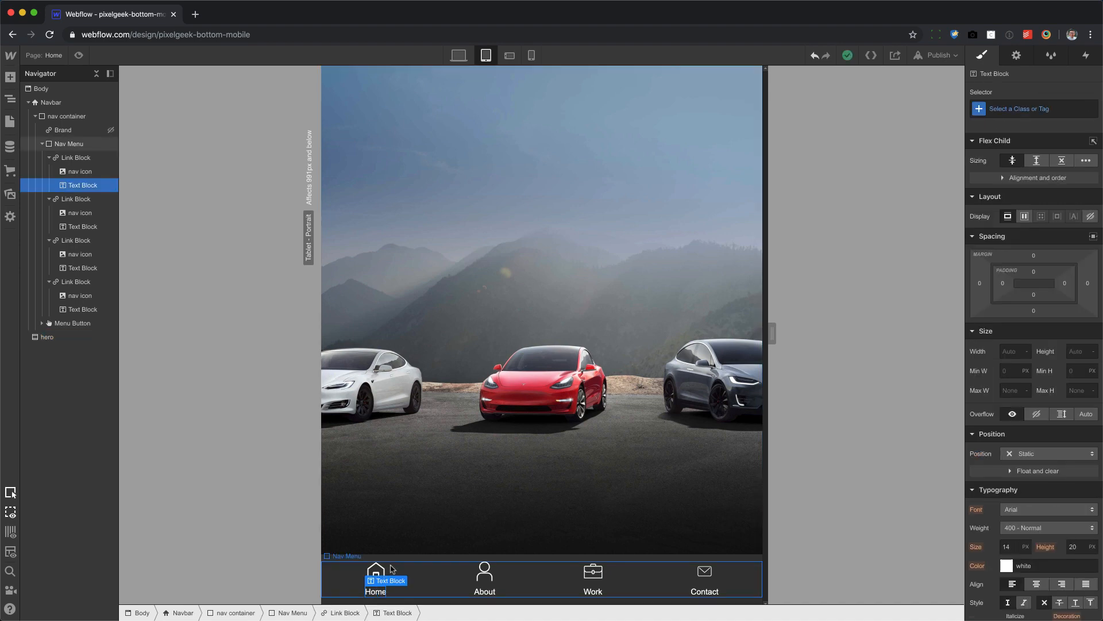
click(84, 202)
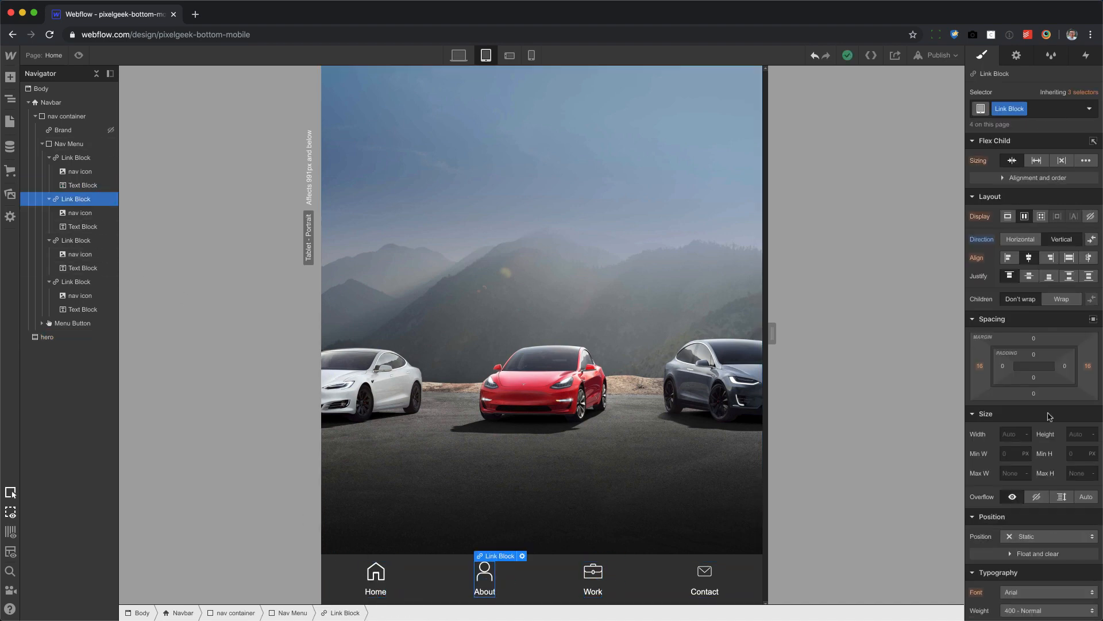
scroll(1025, 464, down, 3)
click(1012, 470)
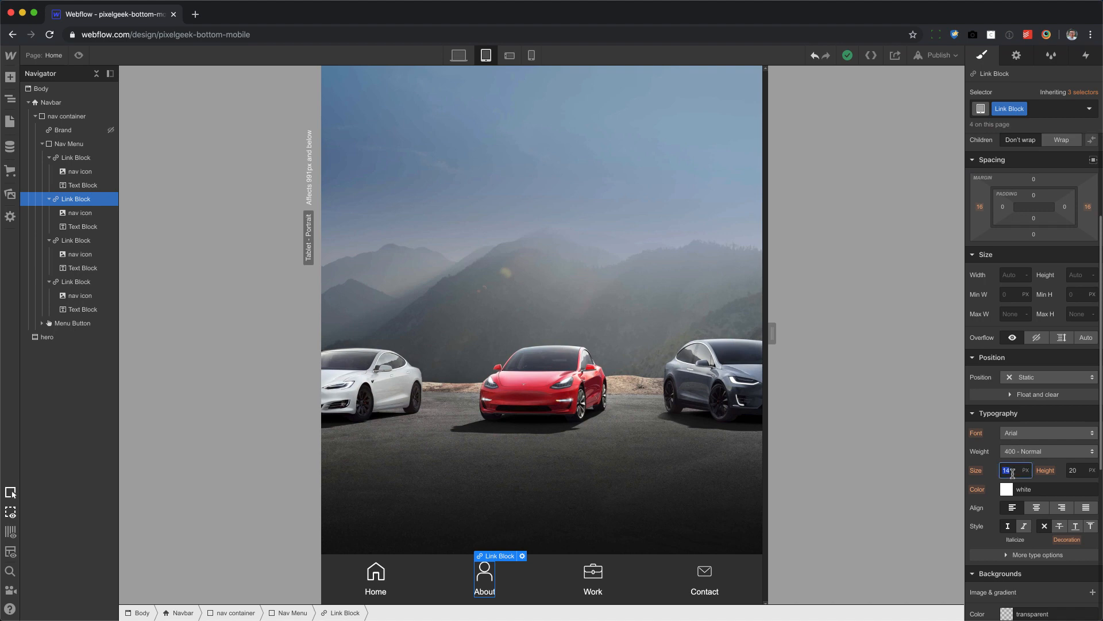
key(Tab)
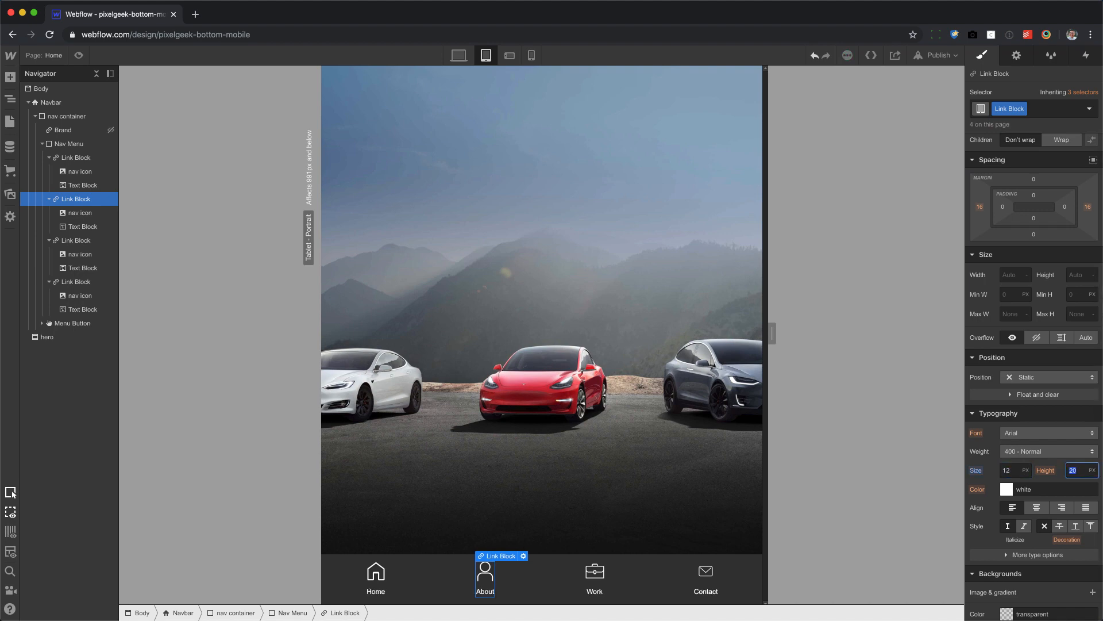
text(18)
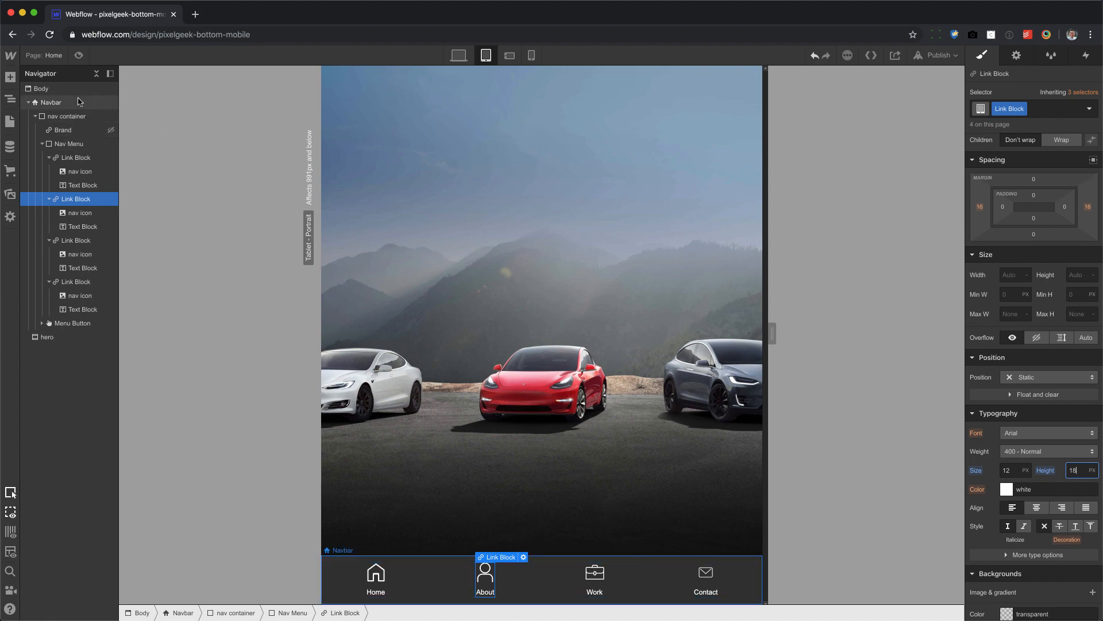
Increase the Navbar's top and bottom padding to 20 px on tablet
click(79, 115)
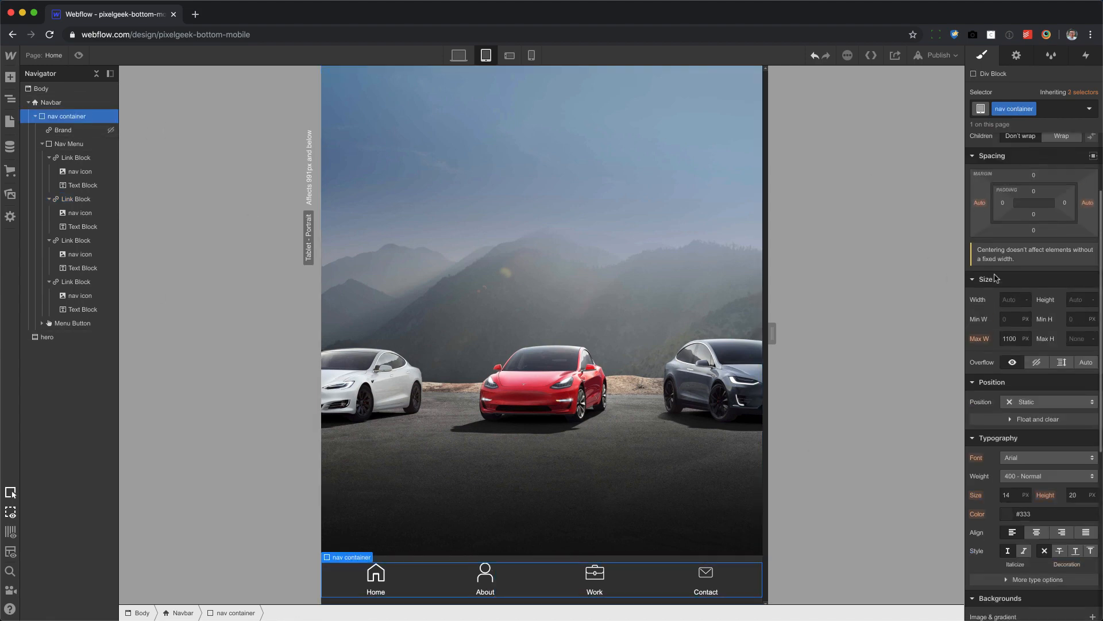
click(98, 104)
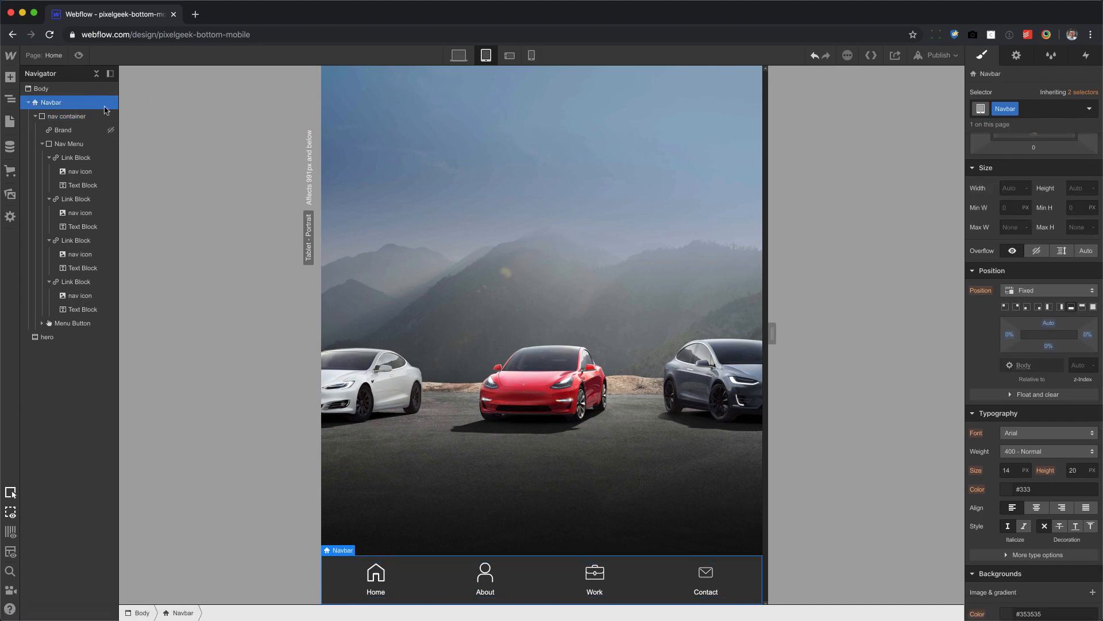
scroll(1035, 230, up, 4)
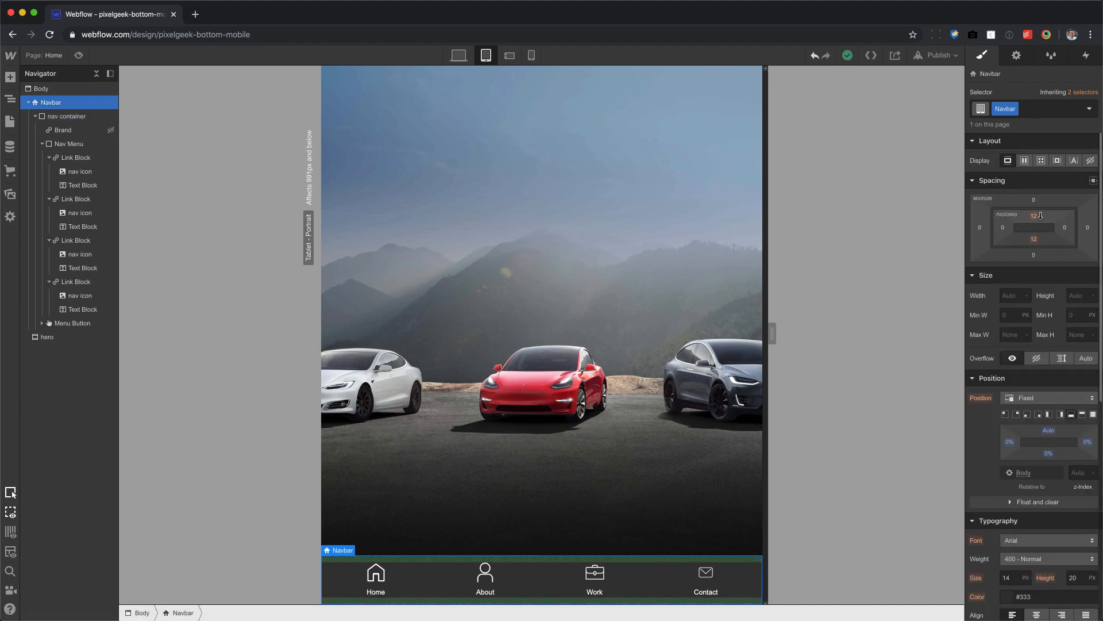
drag(1040, 216, 1046, 230)
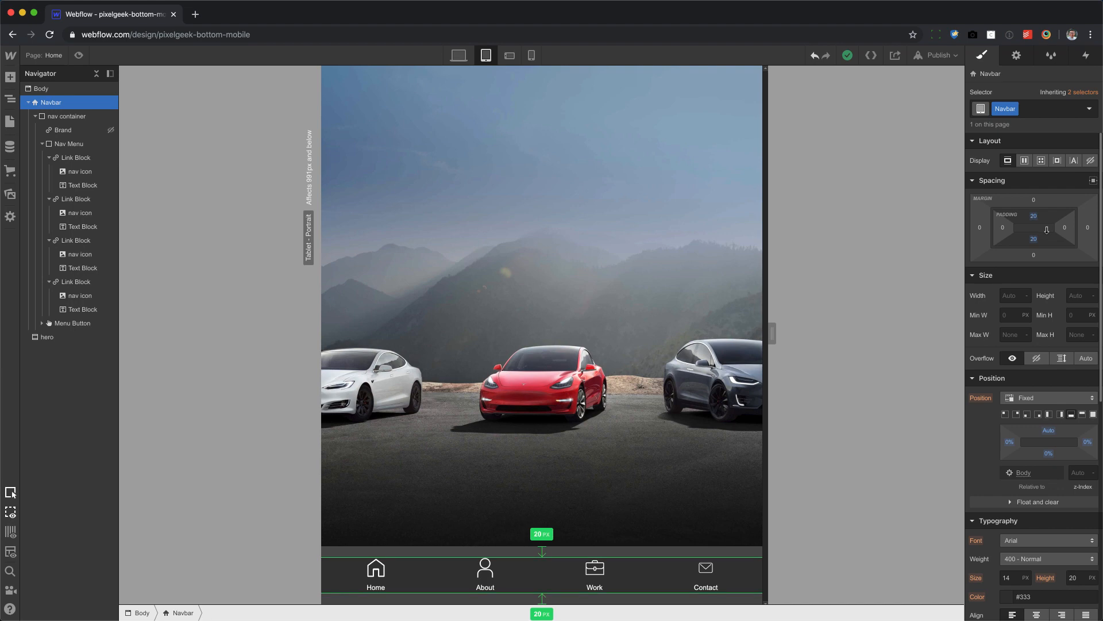
click(605, 386)
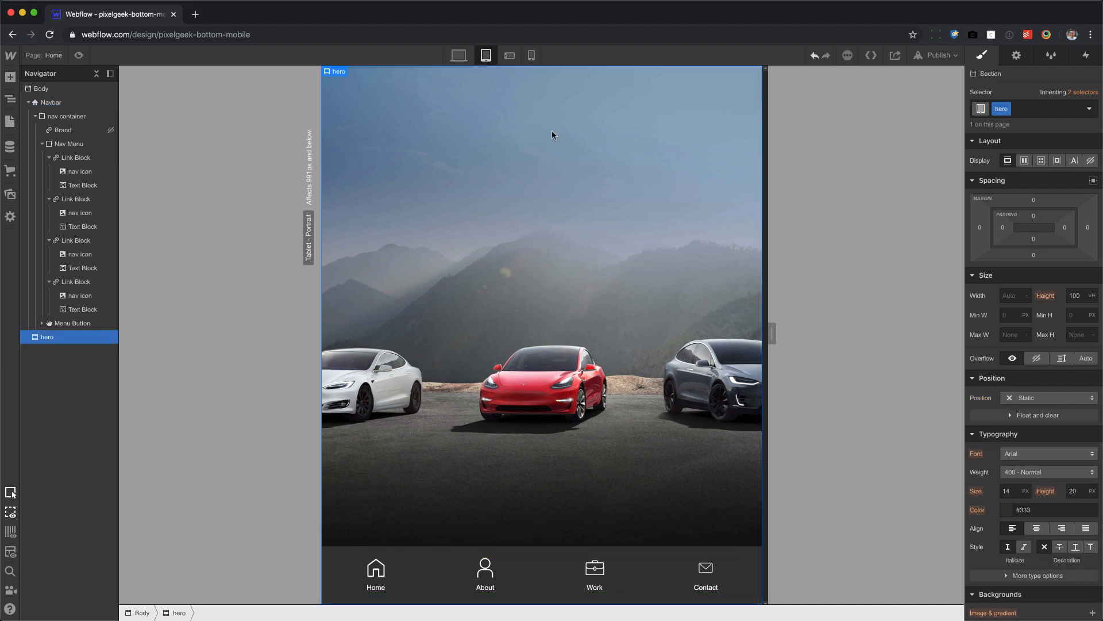
Compare the navbar layout across the phone, tablet and desktop breakpoints, ending on tablet
click(510, 55)
click(531, 55)
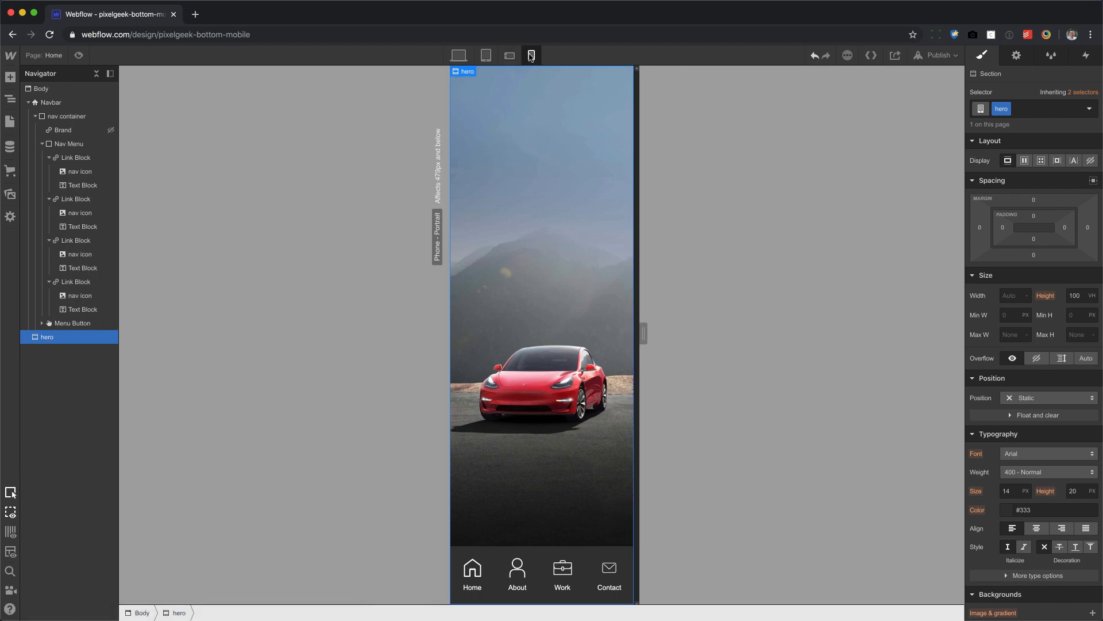
click(510, 55)
click(488, 55)
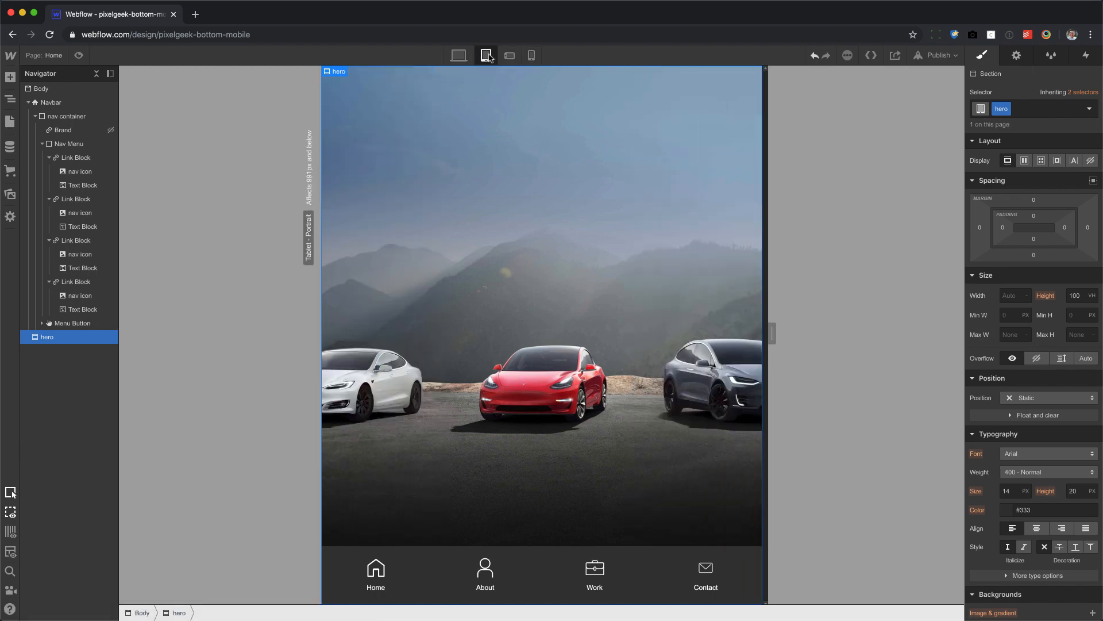
click(461, 62)
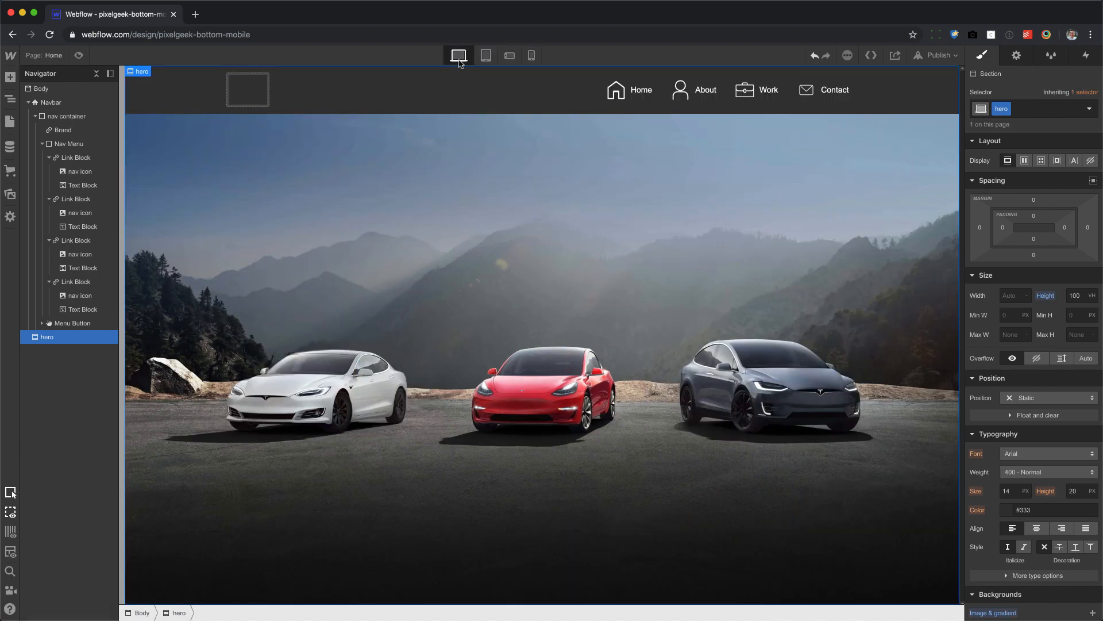
click(486, 56)
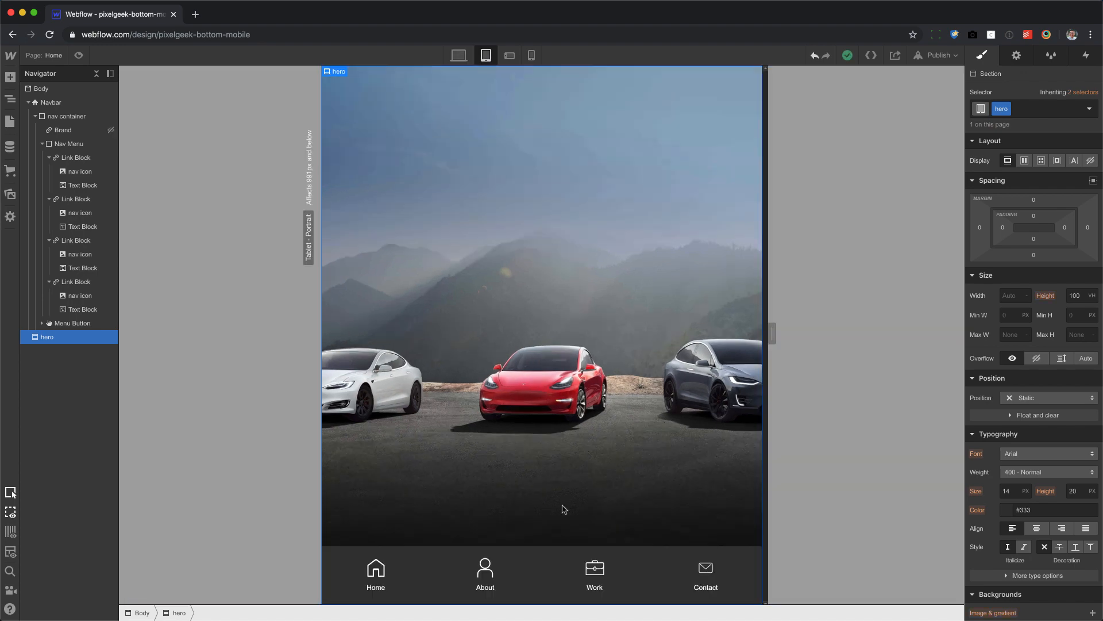
Duplicate the Work link block on tablet and check the five-link navbar at the phone landscape and portrait breakpoints
click(597, 582)
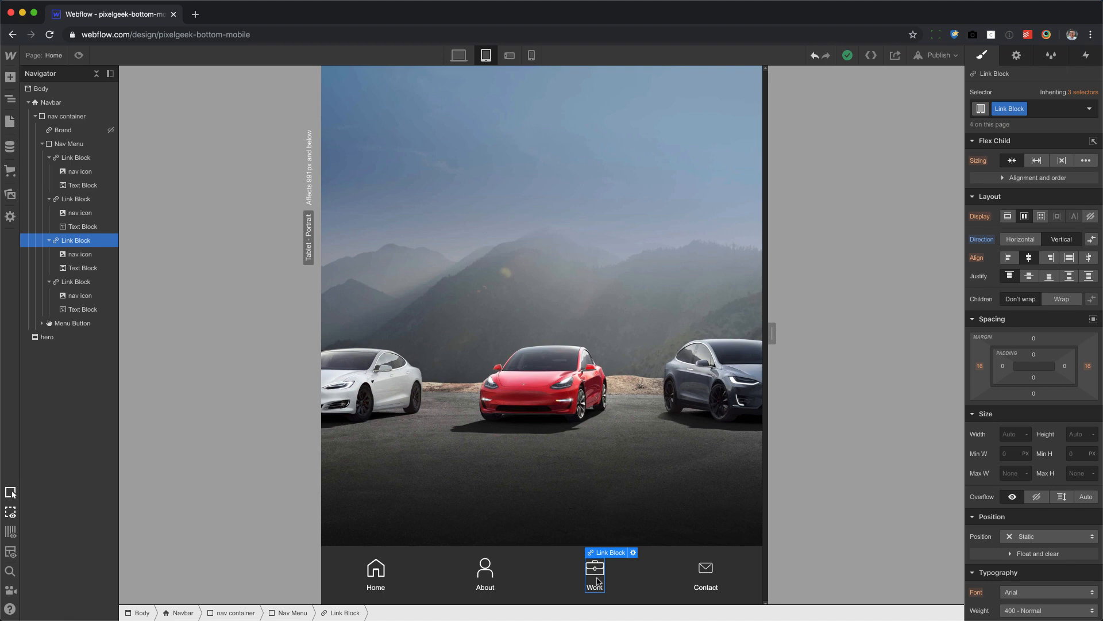
key(super+d)
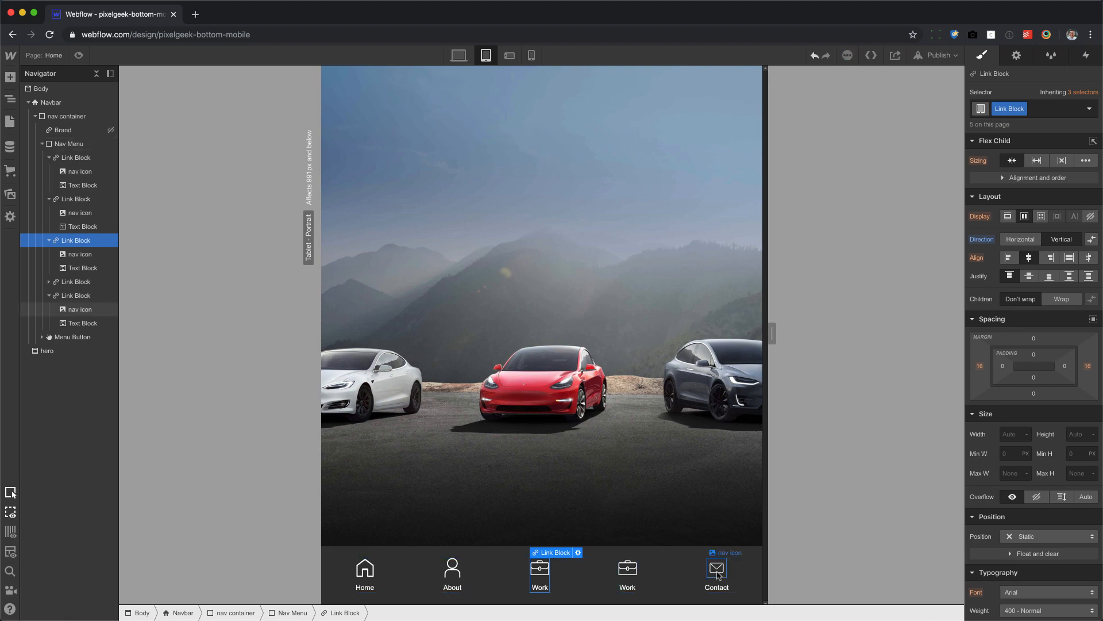
click(510, 56)
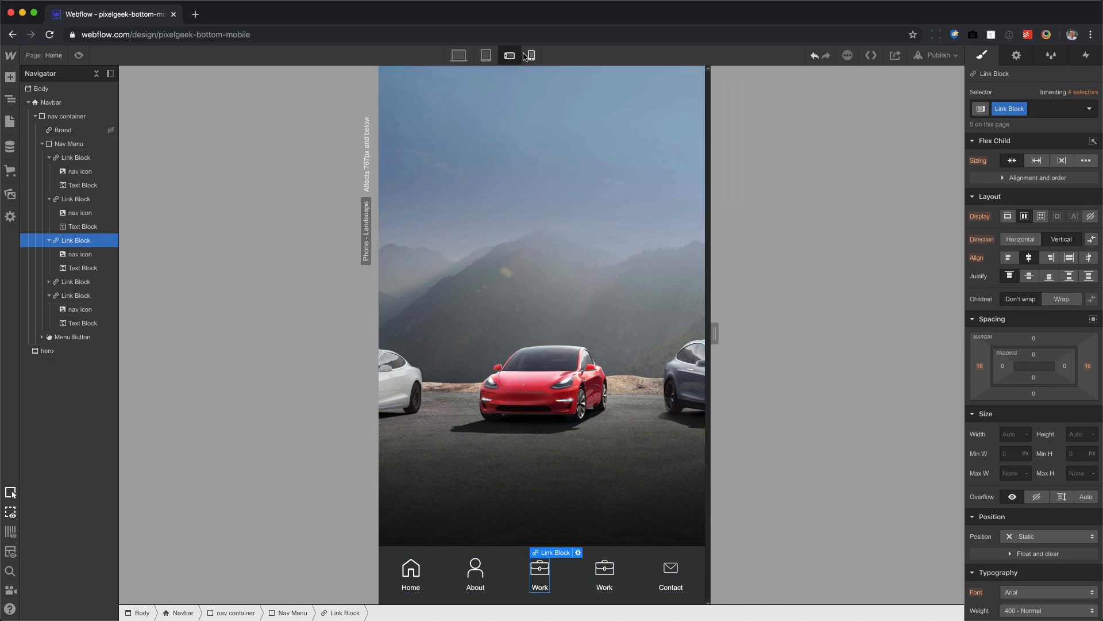
click(529, 55)
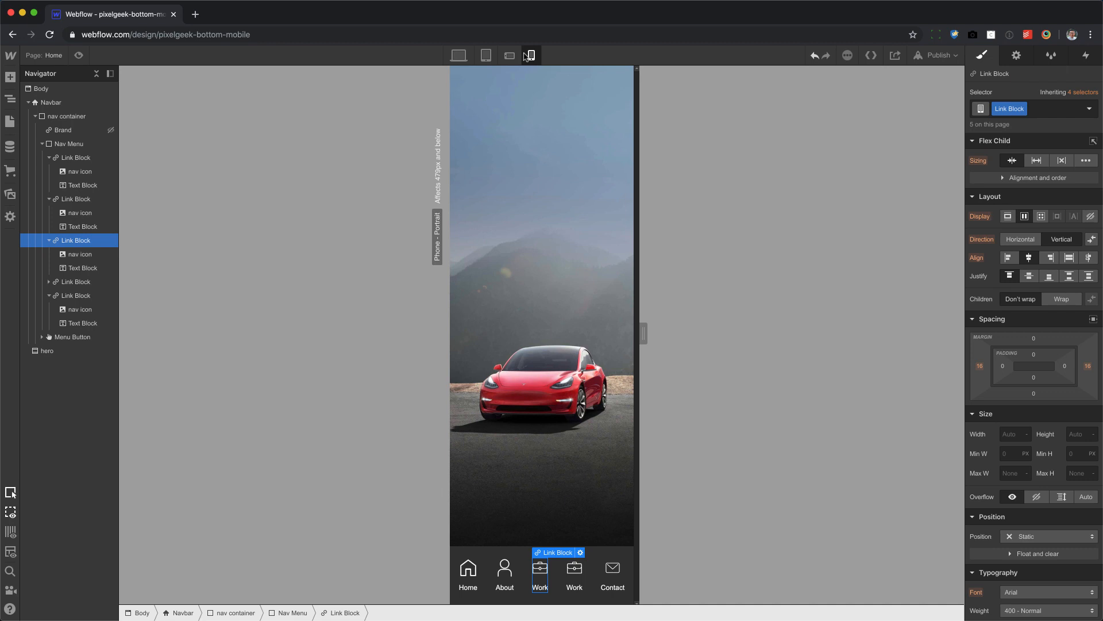
Try one more duplicate of the Work link block at phone portrait, and undo it
key(super+d)
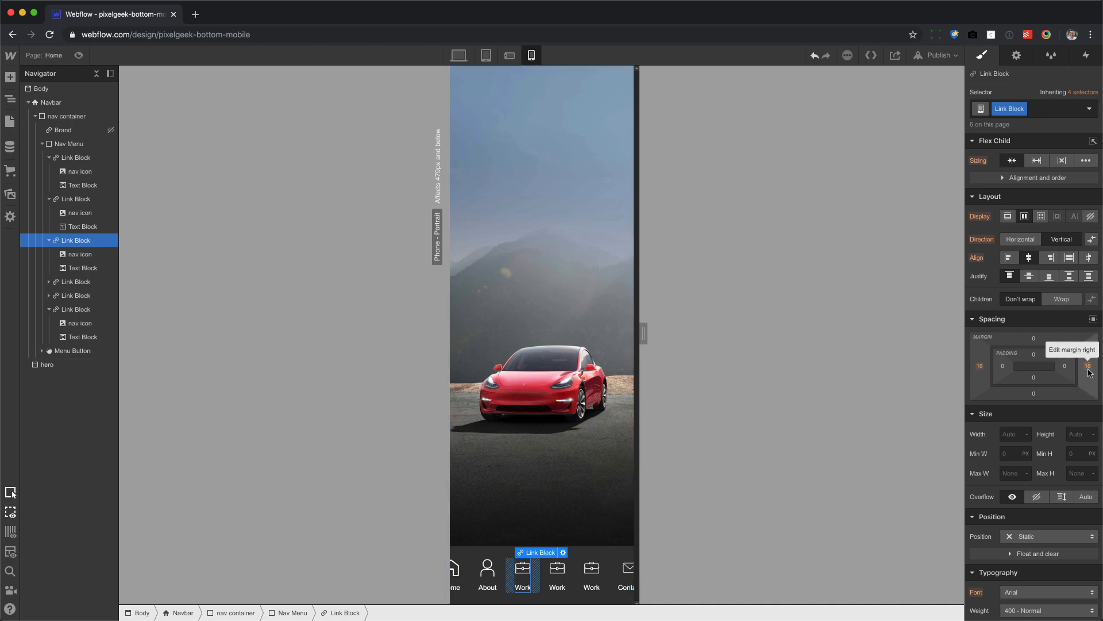
key(super+z)
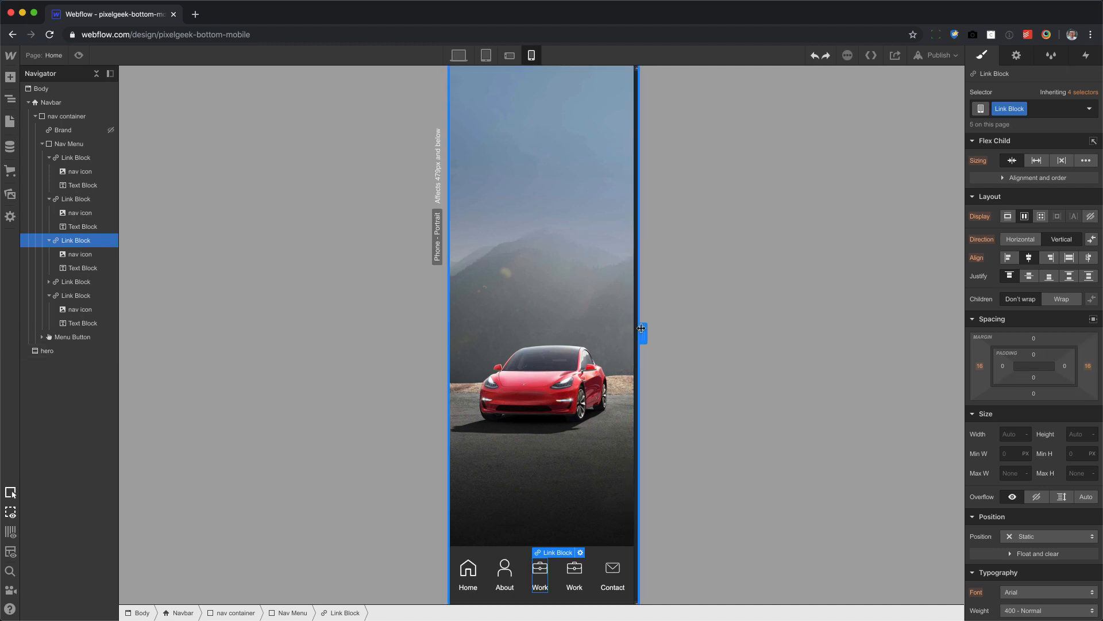
Test the bottom navbar's responsiveness by widening the phone portrait canvas from its 320 px width
mouse_move(643, 334)
mouse_down()
mouse_move(745, 334)
mouse_move(618, 333)
mouse_move(689, 338)
mouse_move(640, 335)
mouse_up()
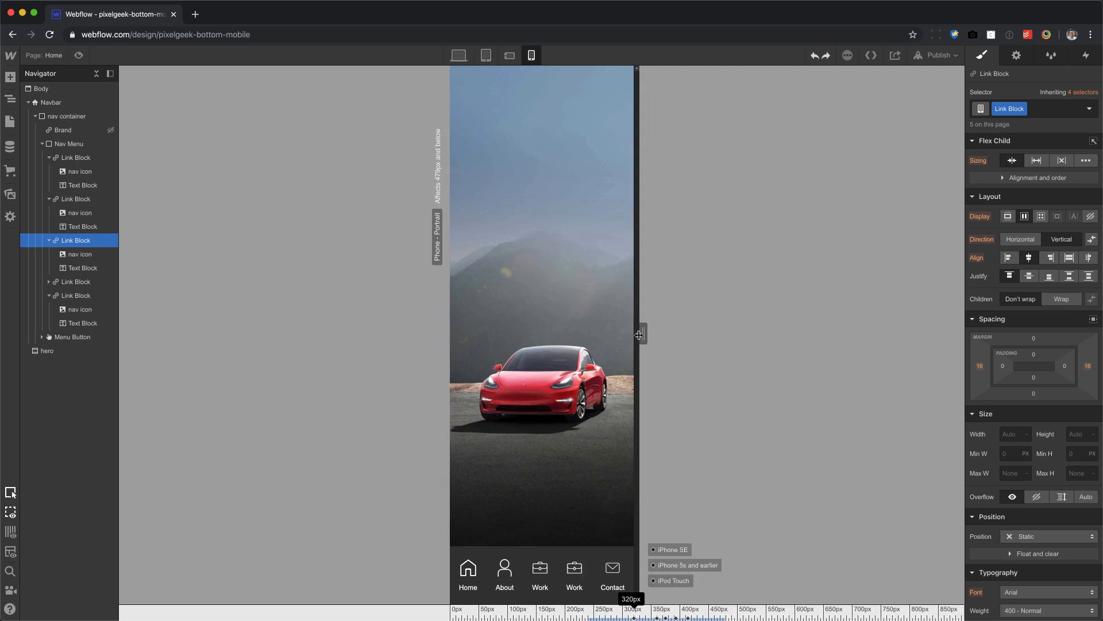
drag(639, 334, 749, 339)
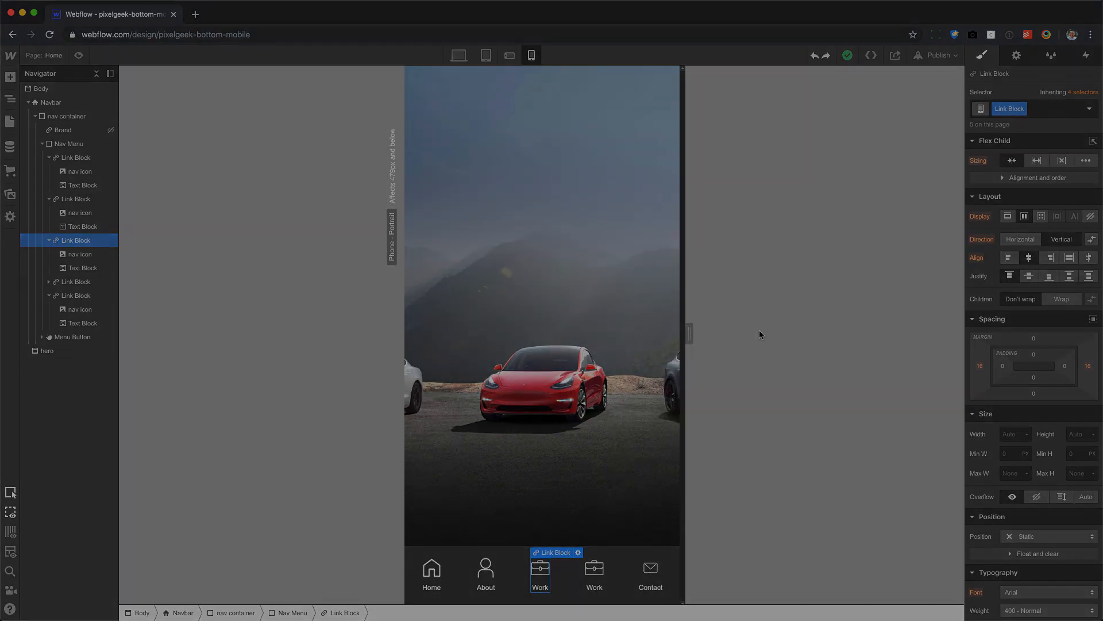